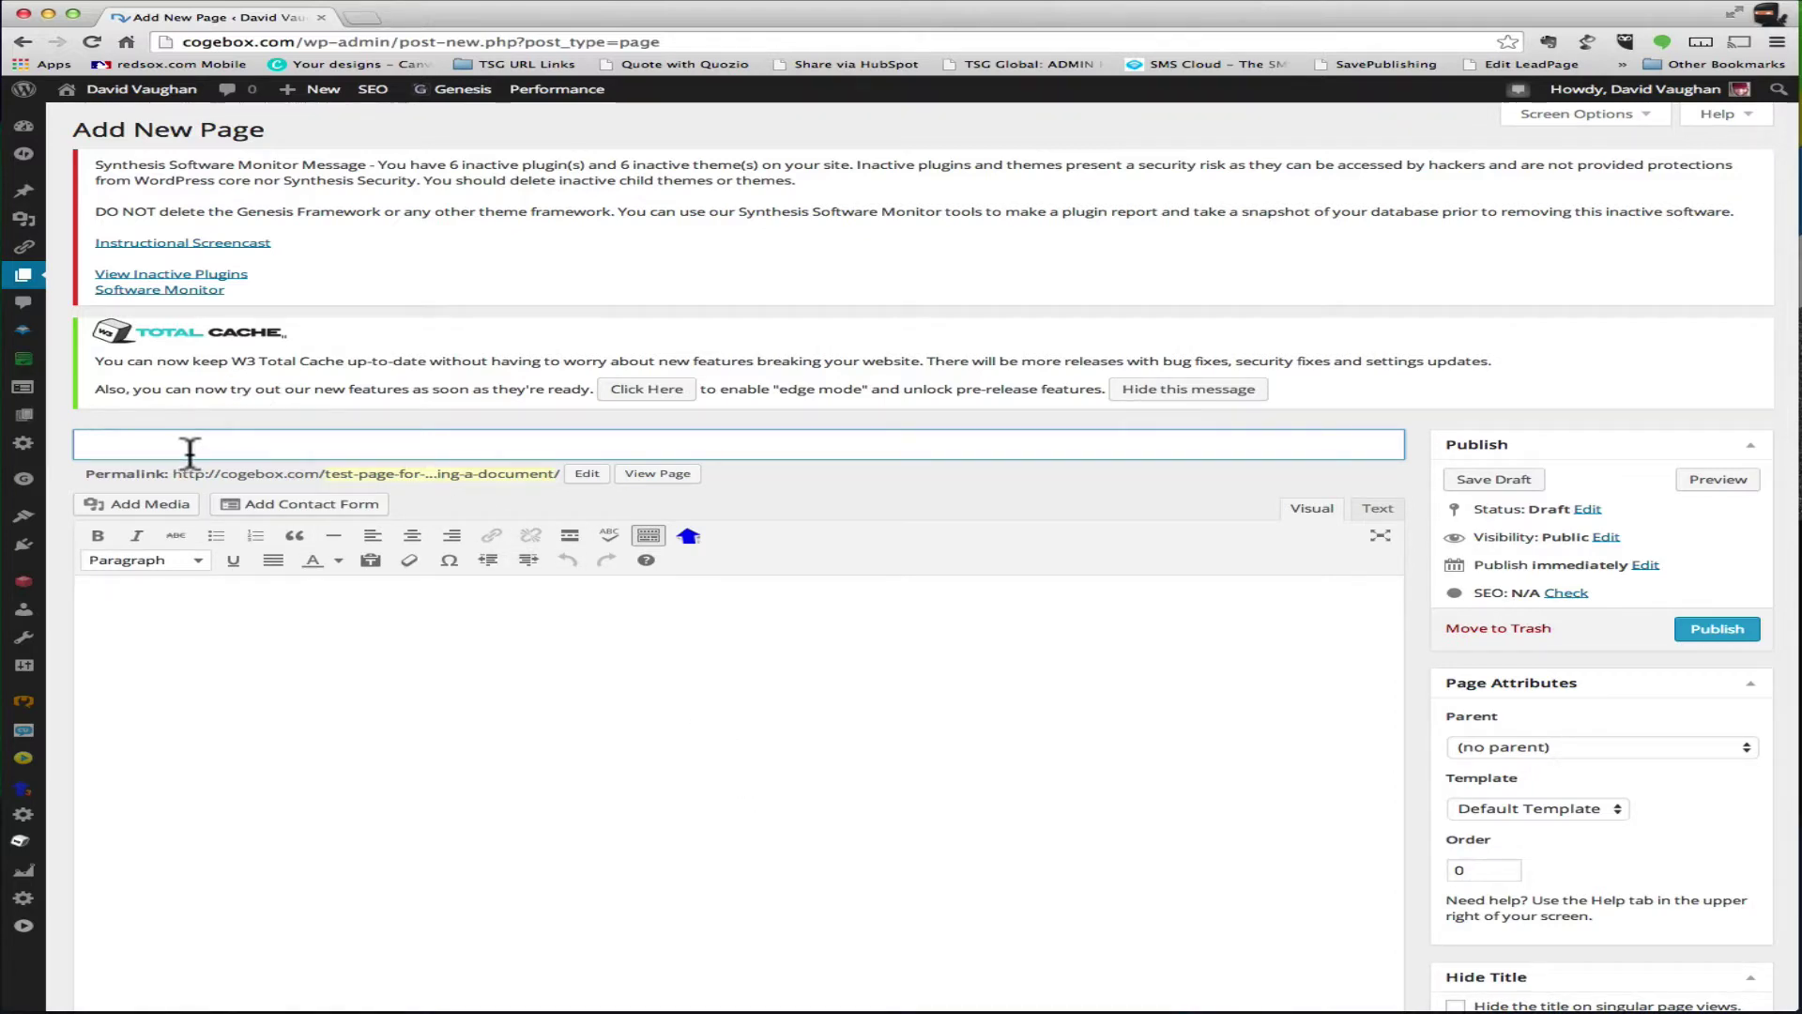
Title the page 'Test page for adding a document' and paste the YouTube link into the body.
text(Test page )
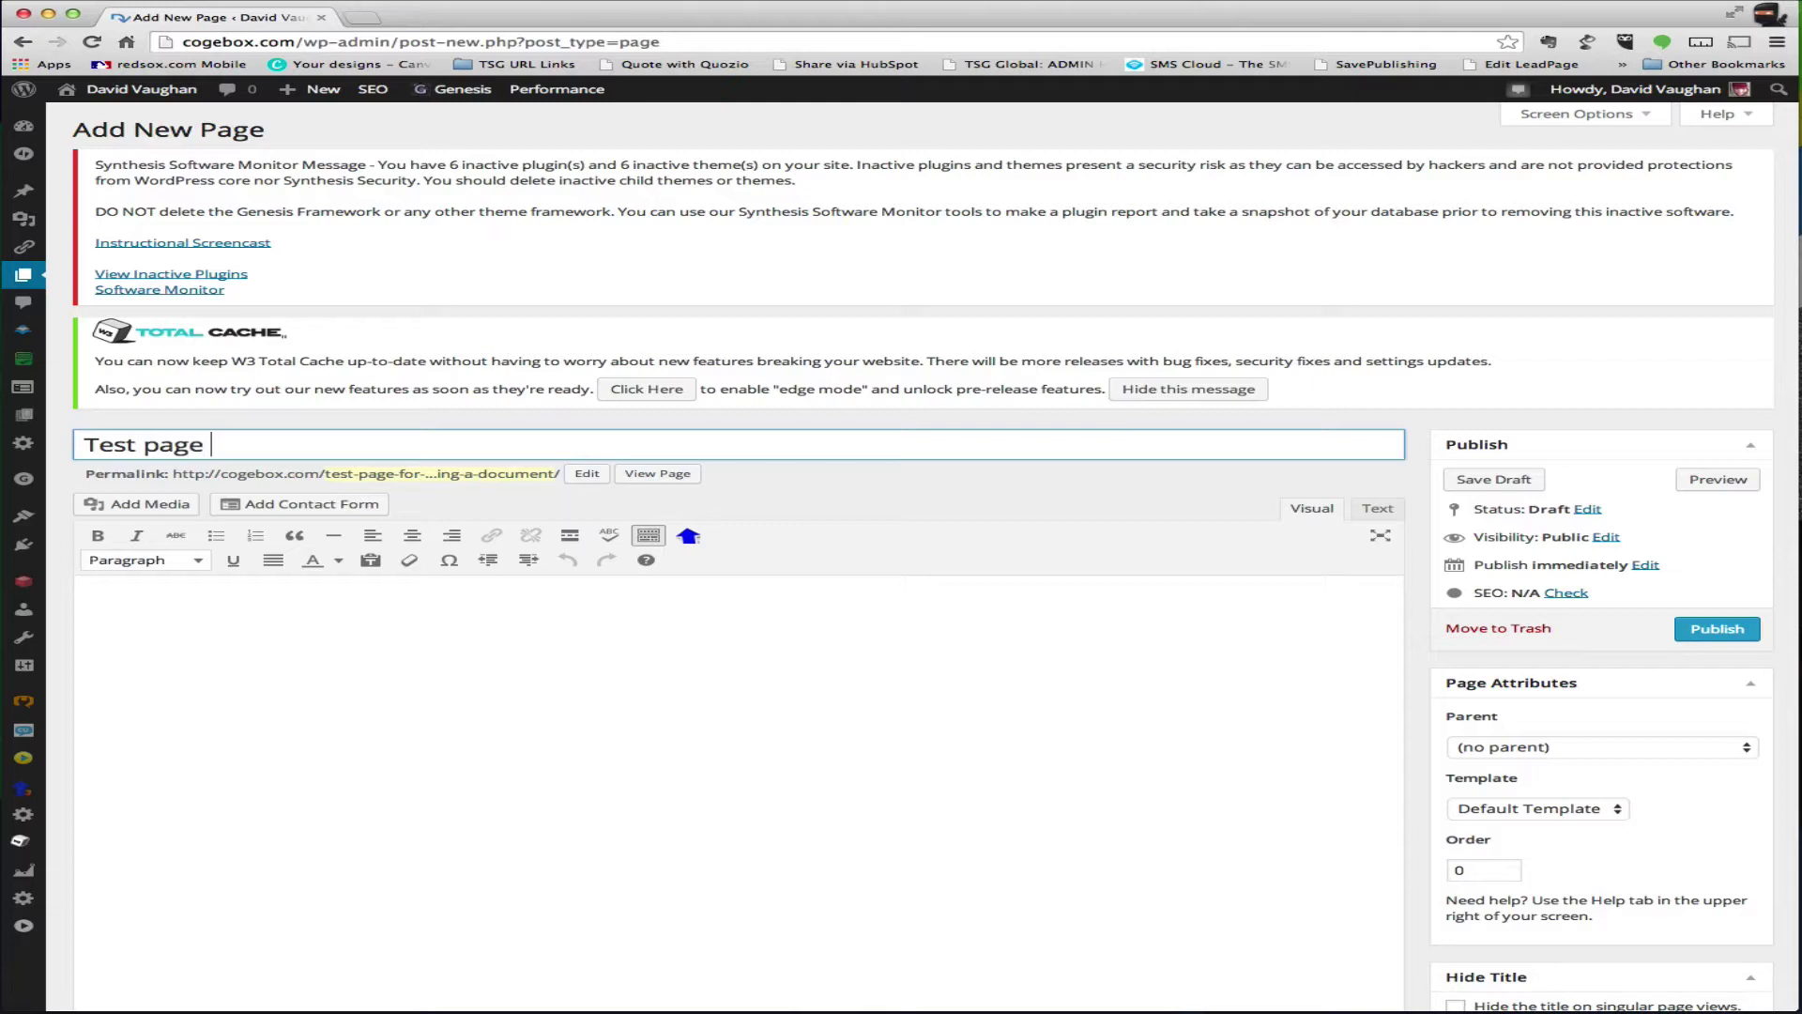
text(for adding a )
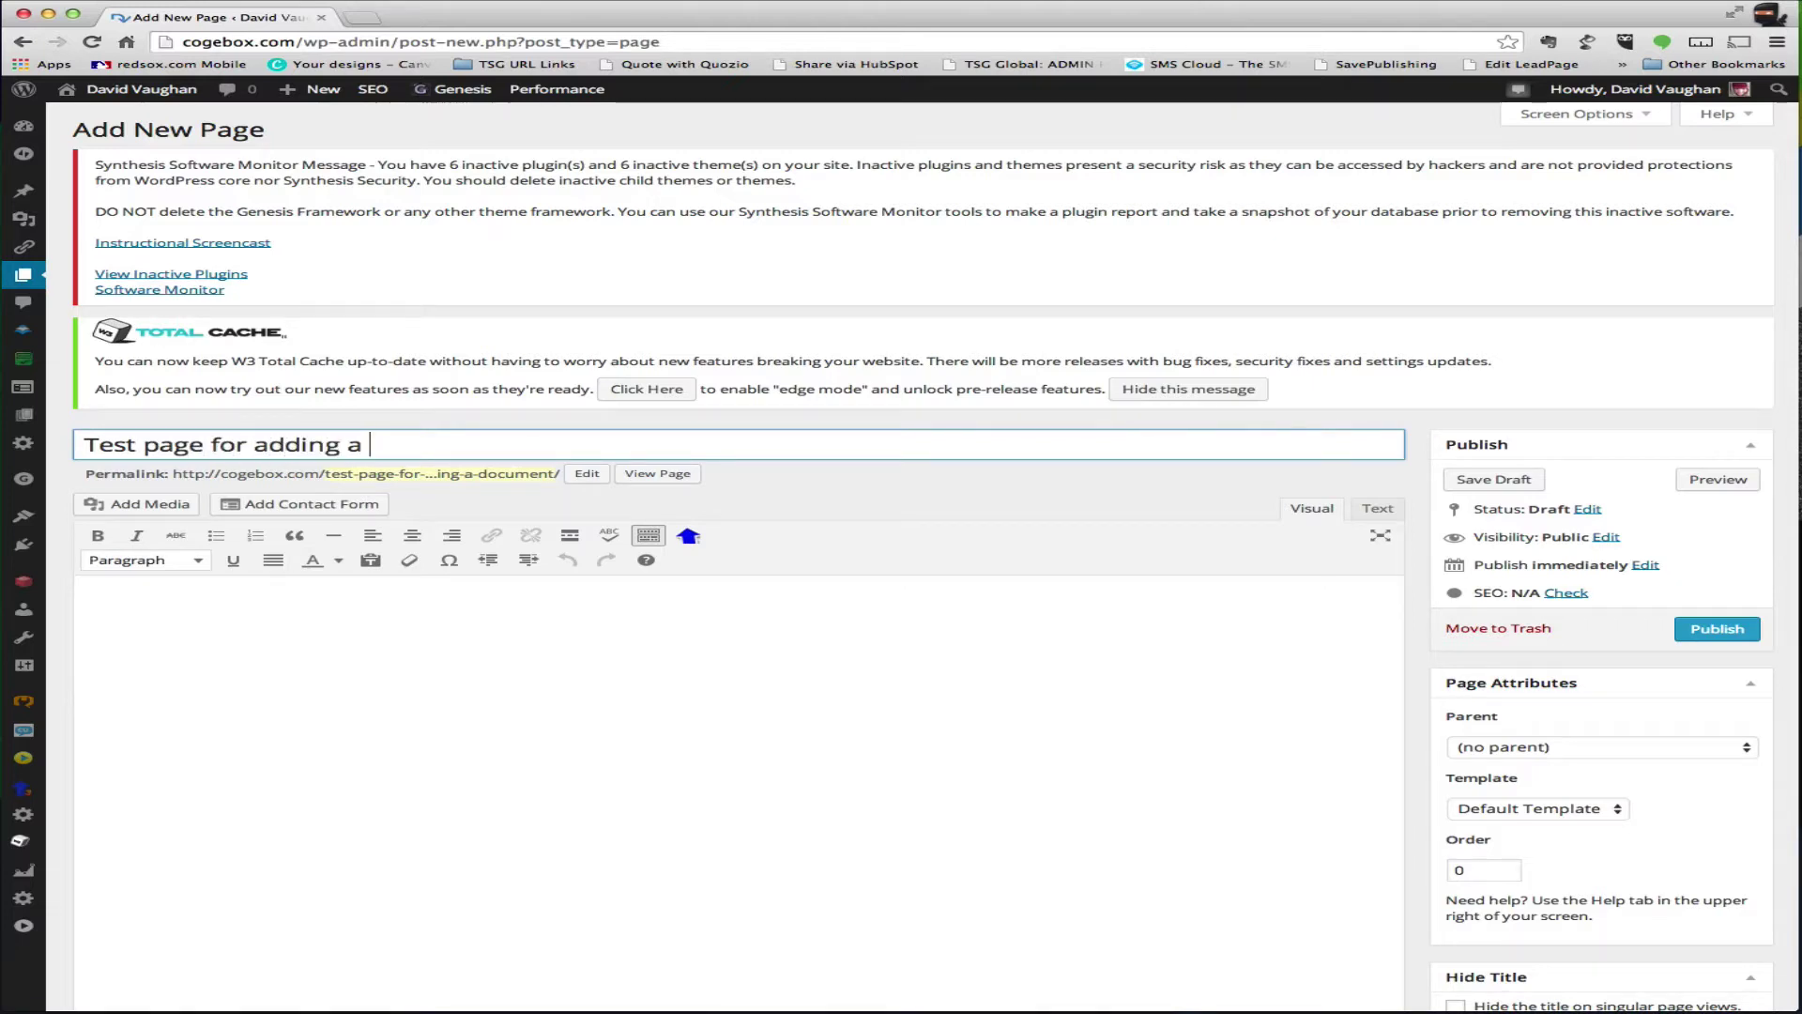
text(document)
click(298, 621)
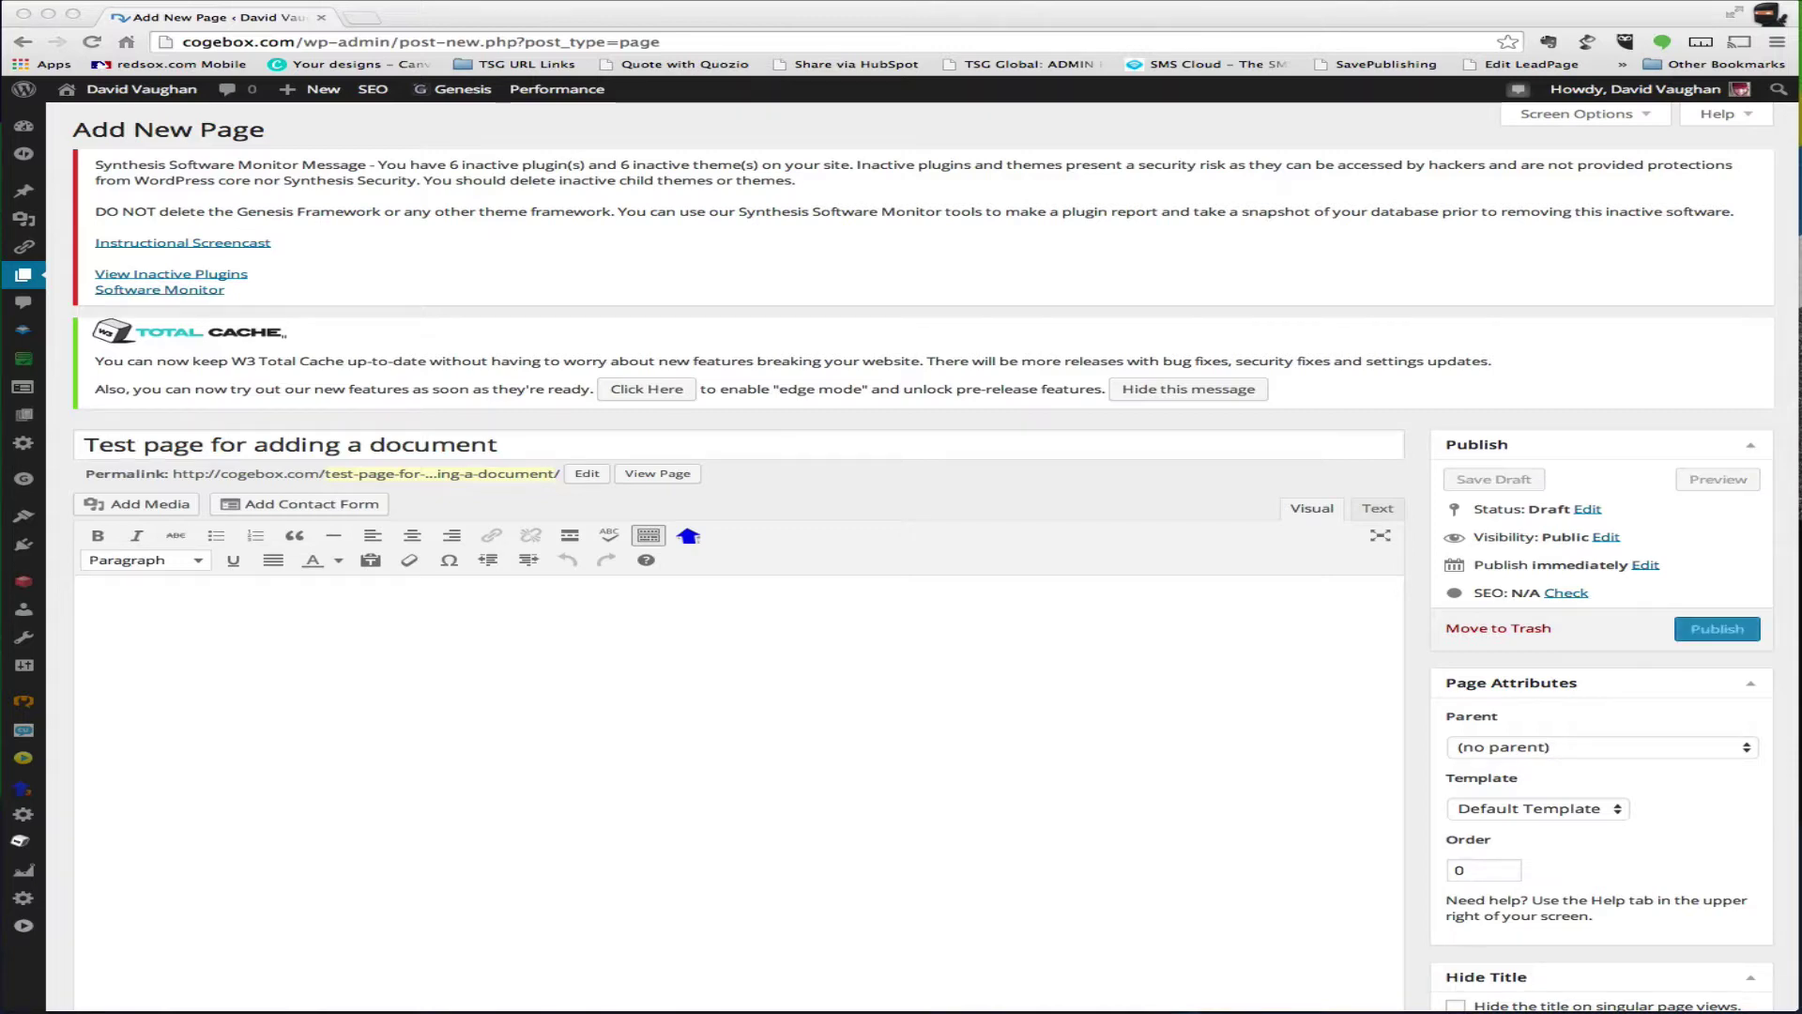
click(703, 639)
text(https://www.youtube.com/watch?v=-izQnJnzR8Y)
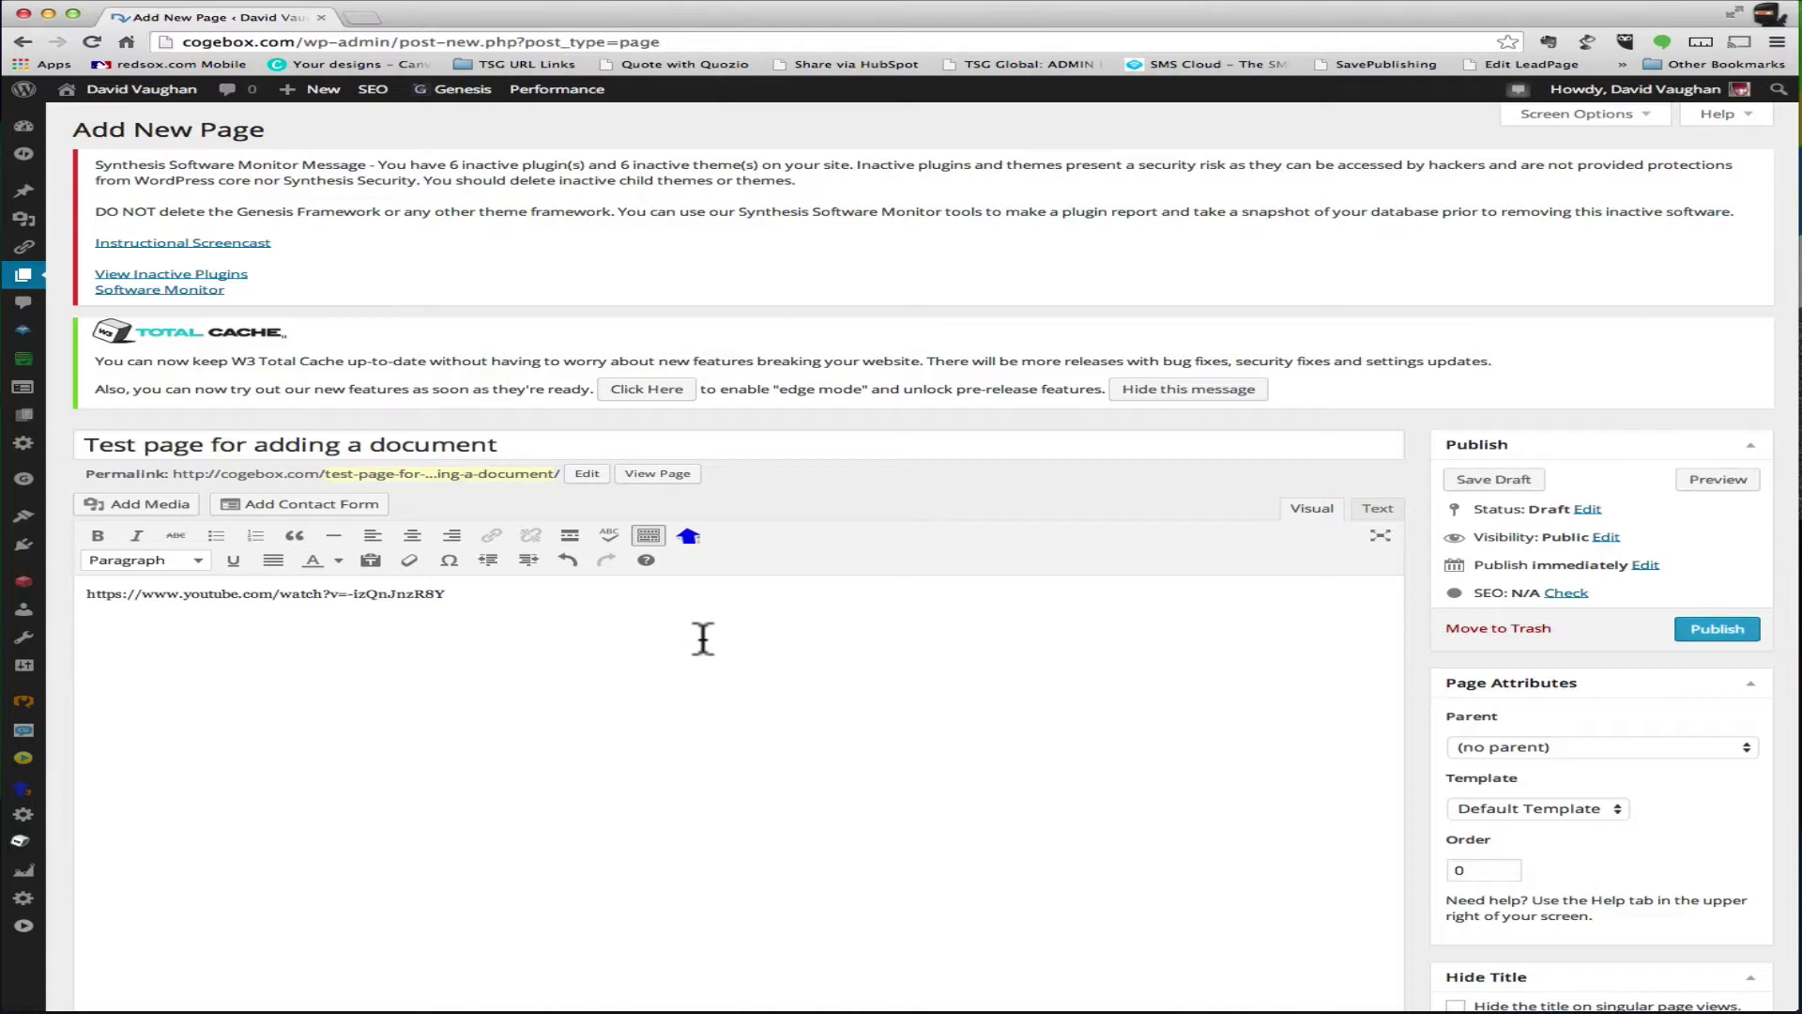
Re-paste the YouTube link in the Text (HTML) editor, then return to the Visual view.
drag(461, 591, 42, 592)
key(super+c)
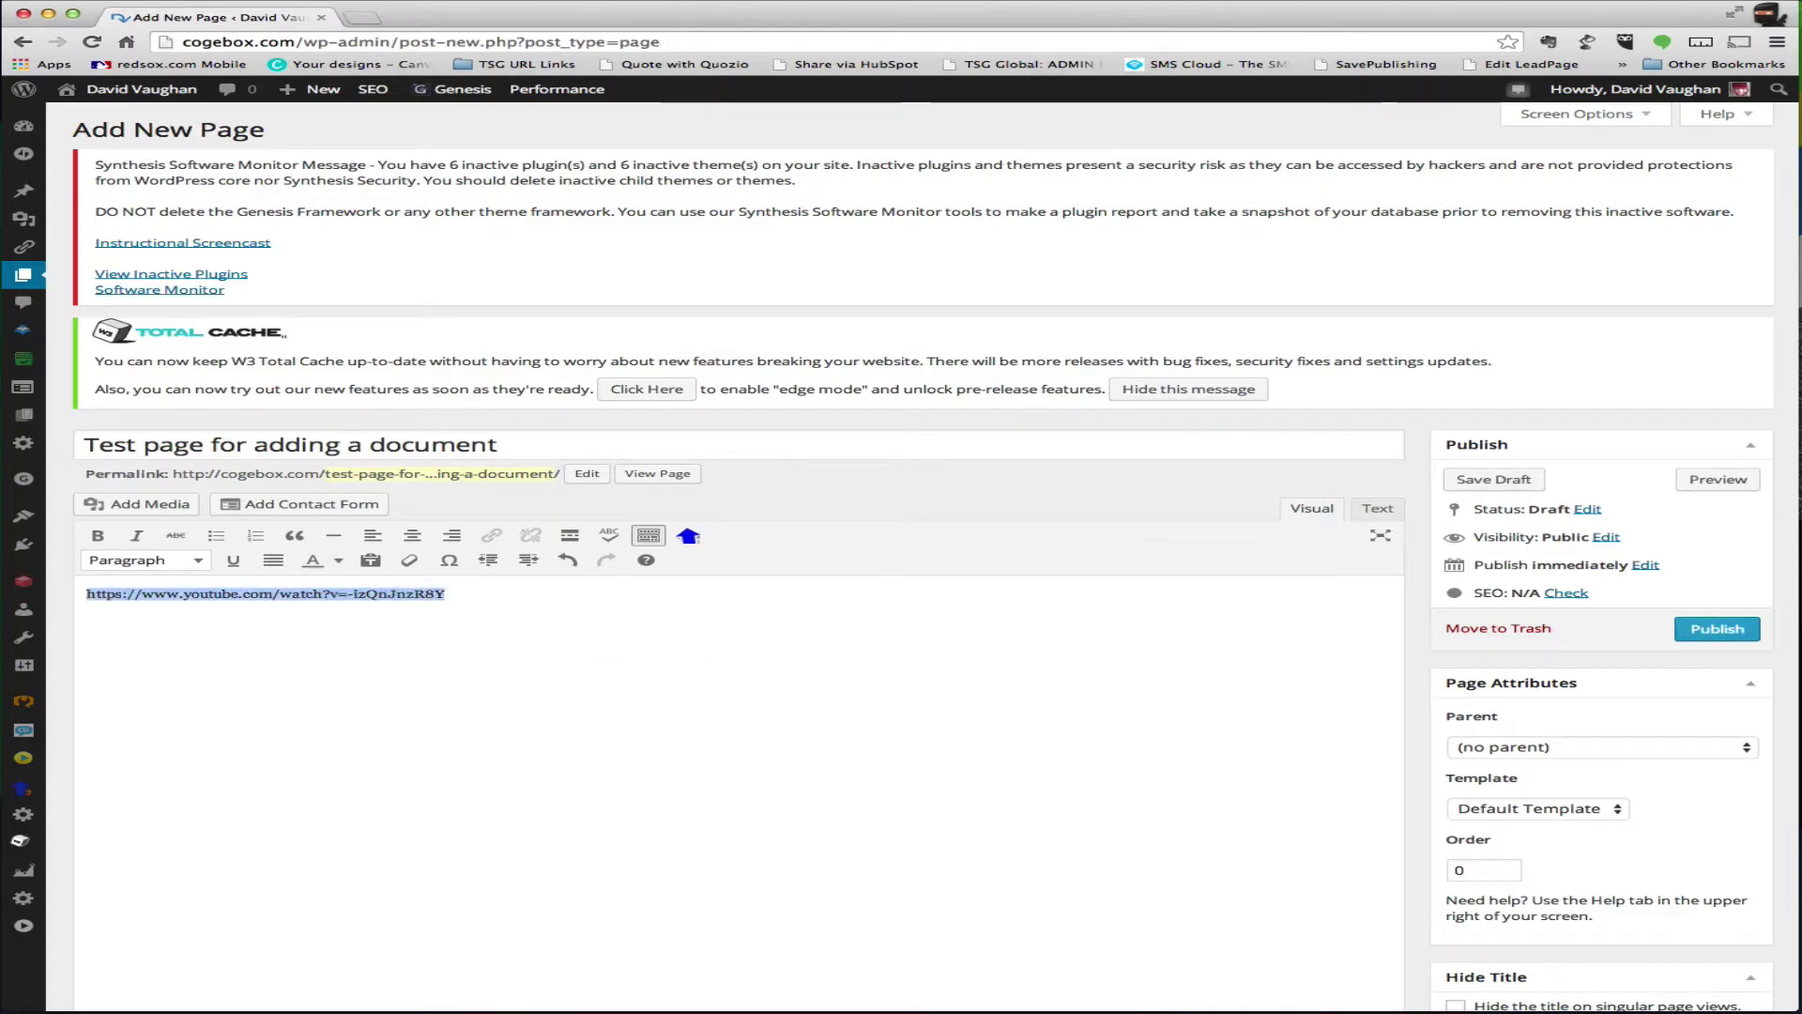
key(BackSpace)
click(1377, 508)
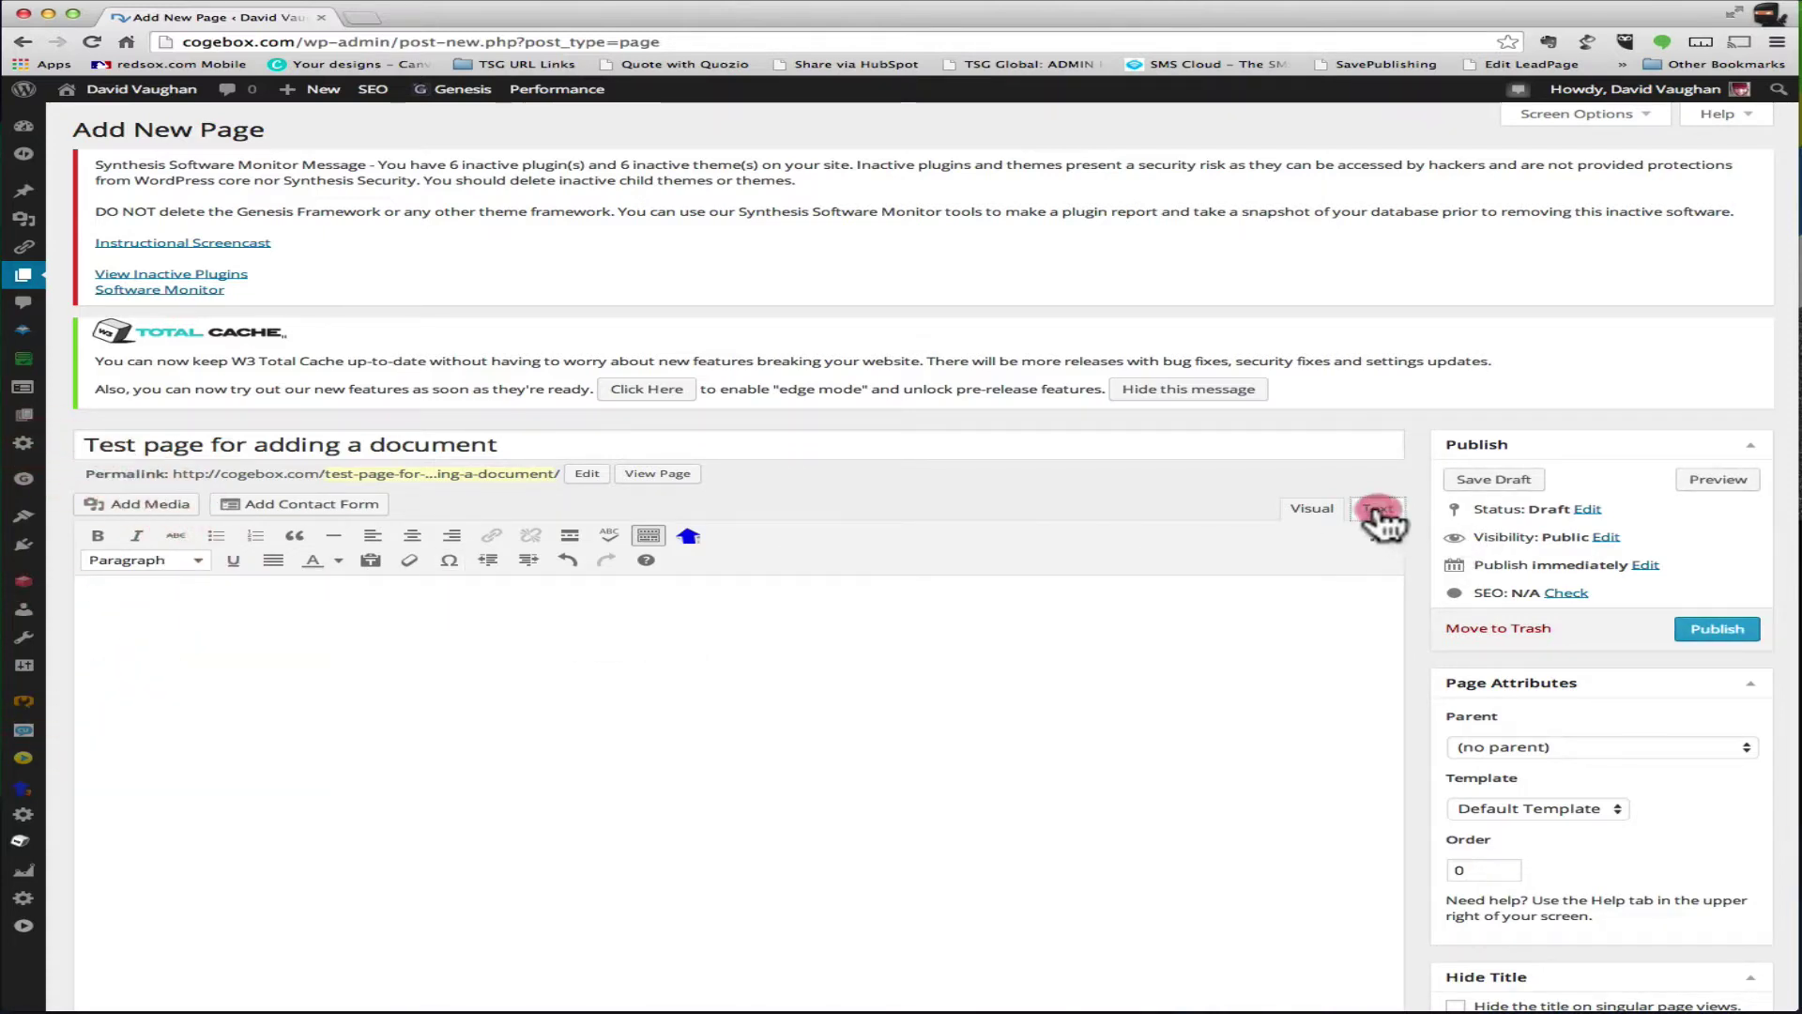
click(795, 617)
key(super+v)
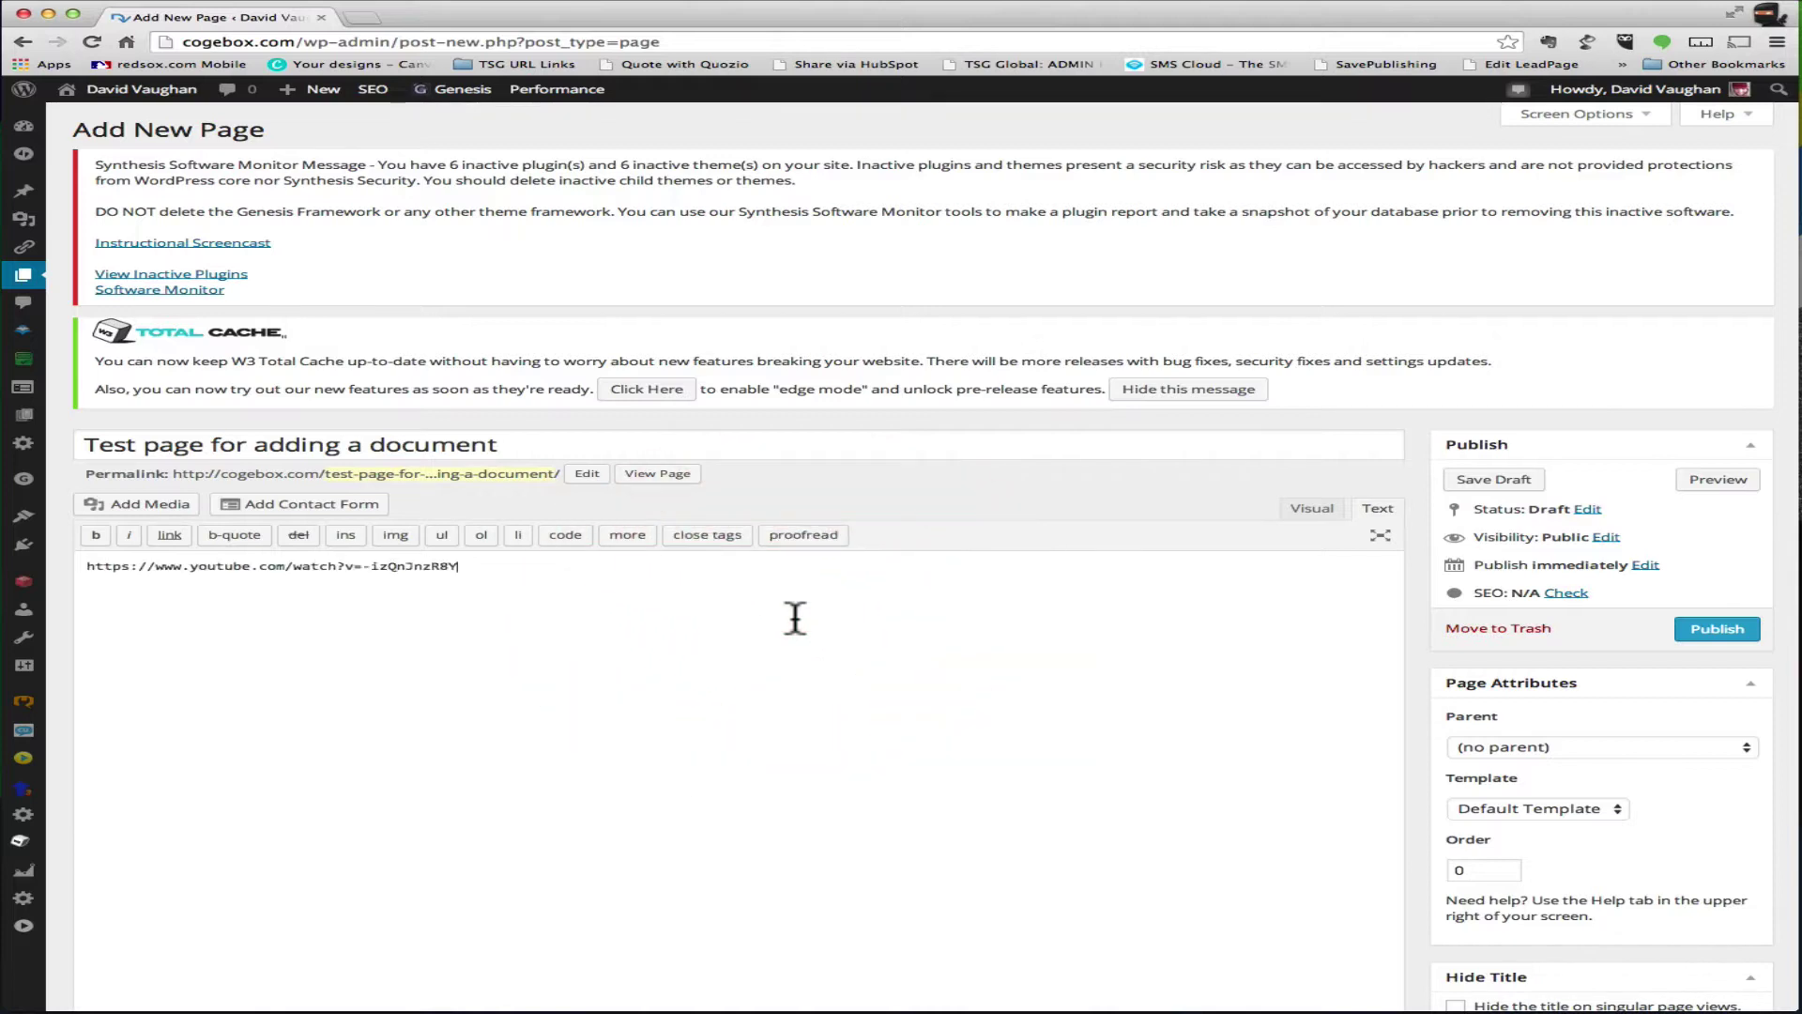
click(1312, 510)
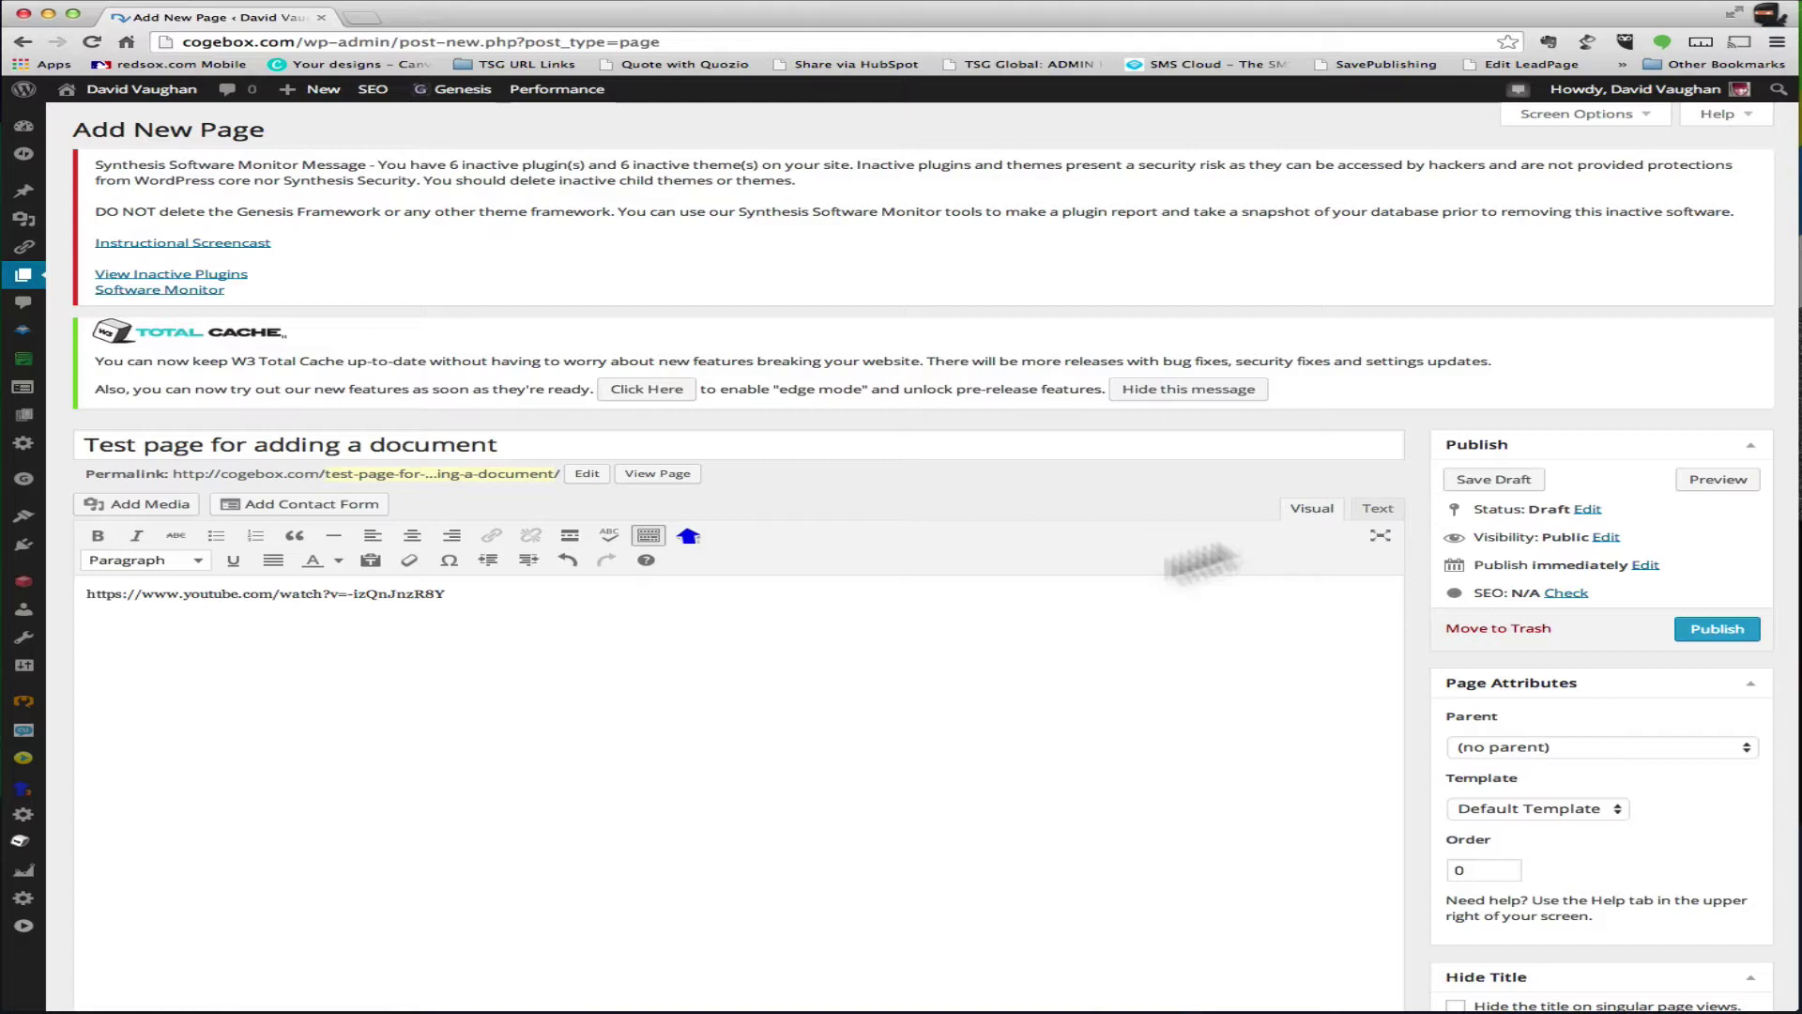
Add the line 'Click here to download your bonus item' under the YouTube link and select it.
click(519, 595)
key(Return)
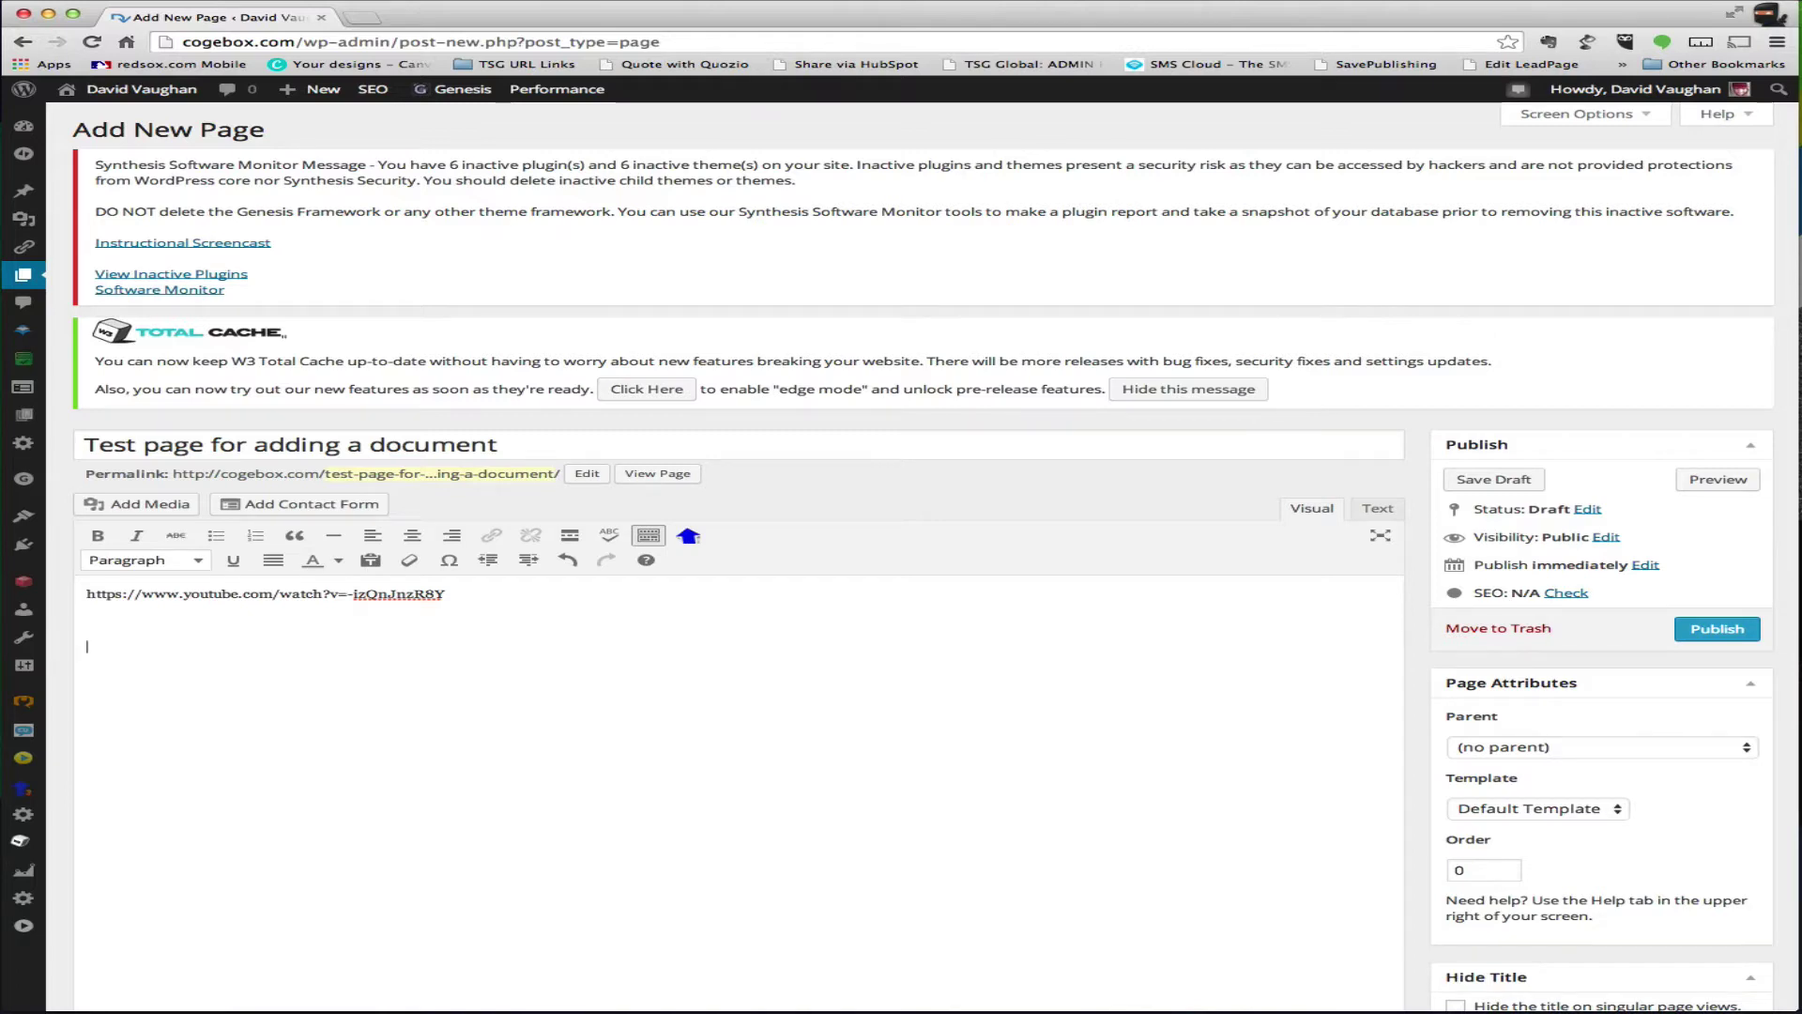
text(Click here to download your)
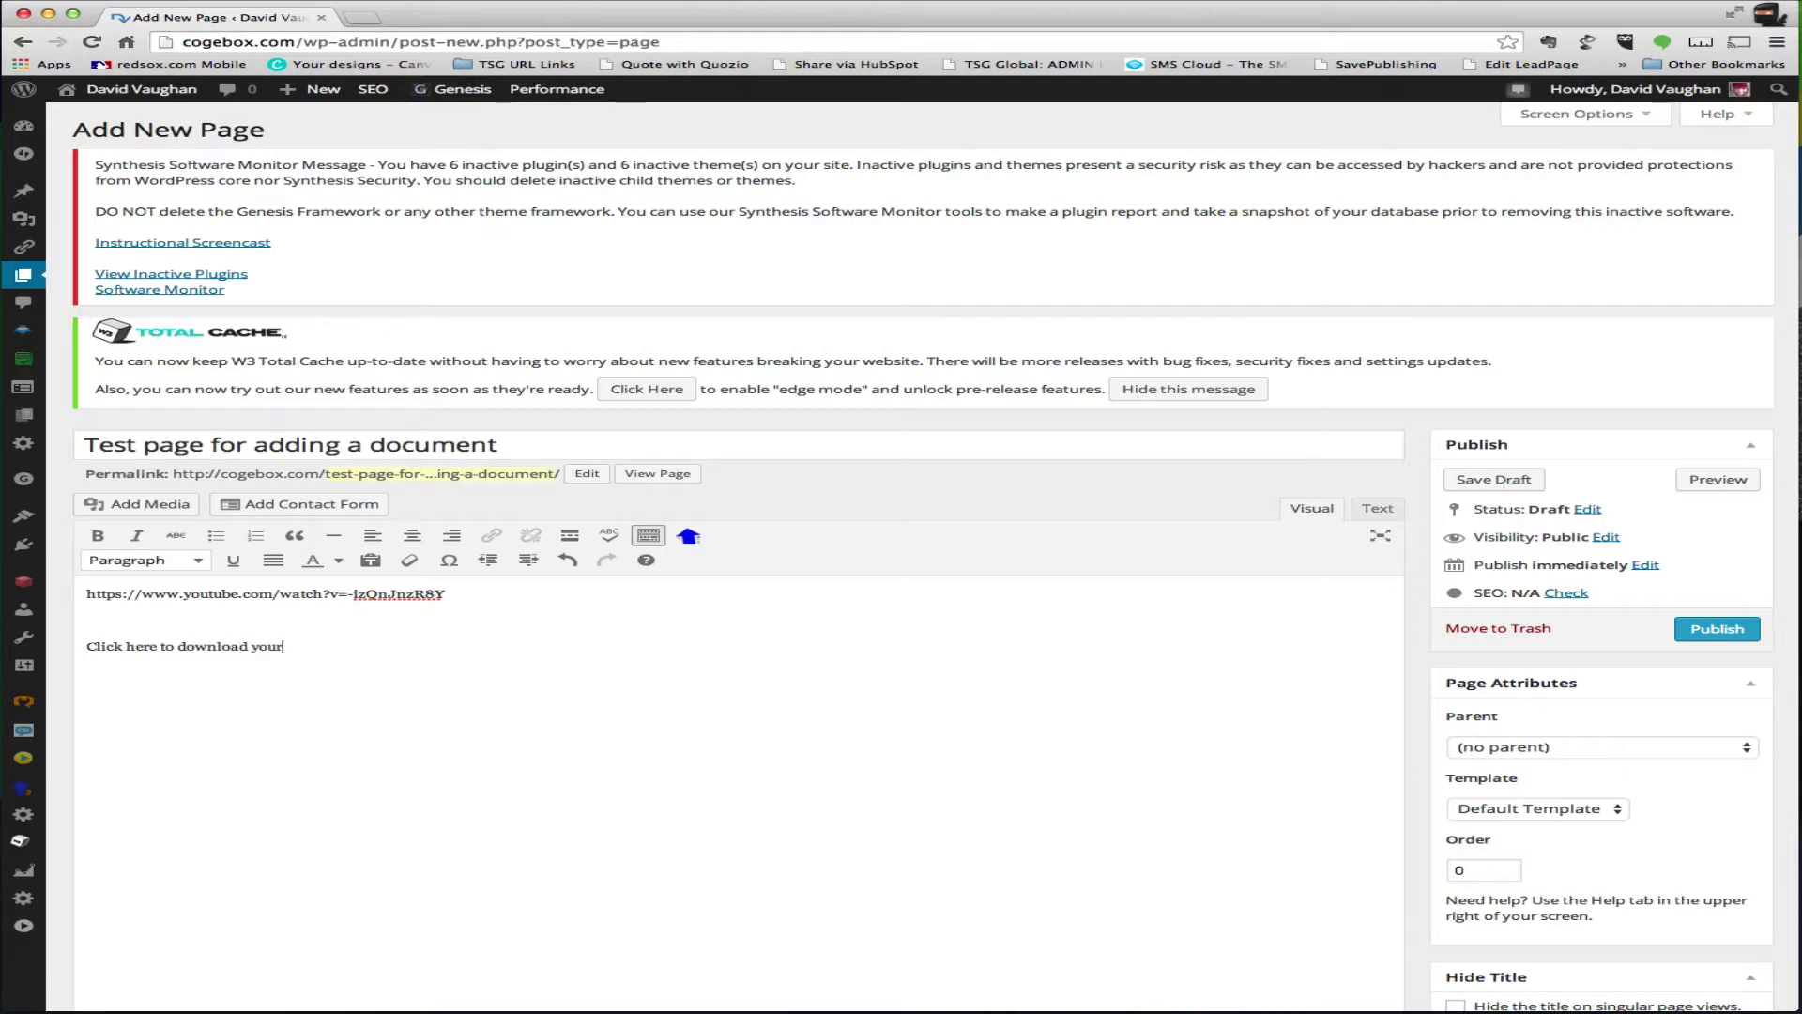
text( bonus)
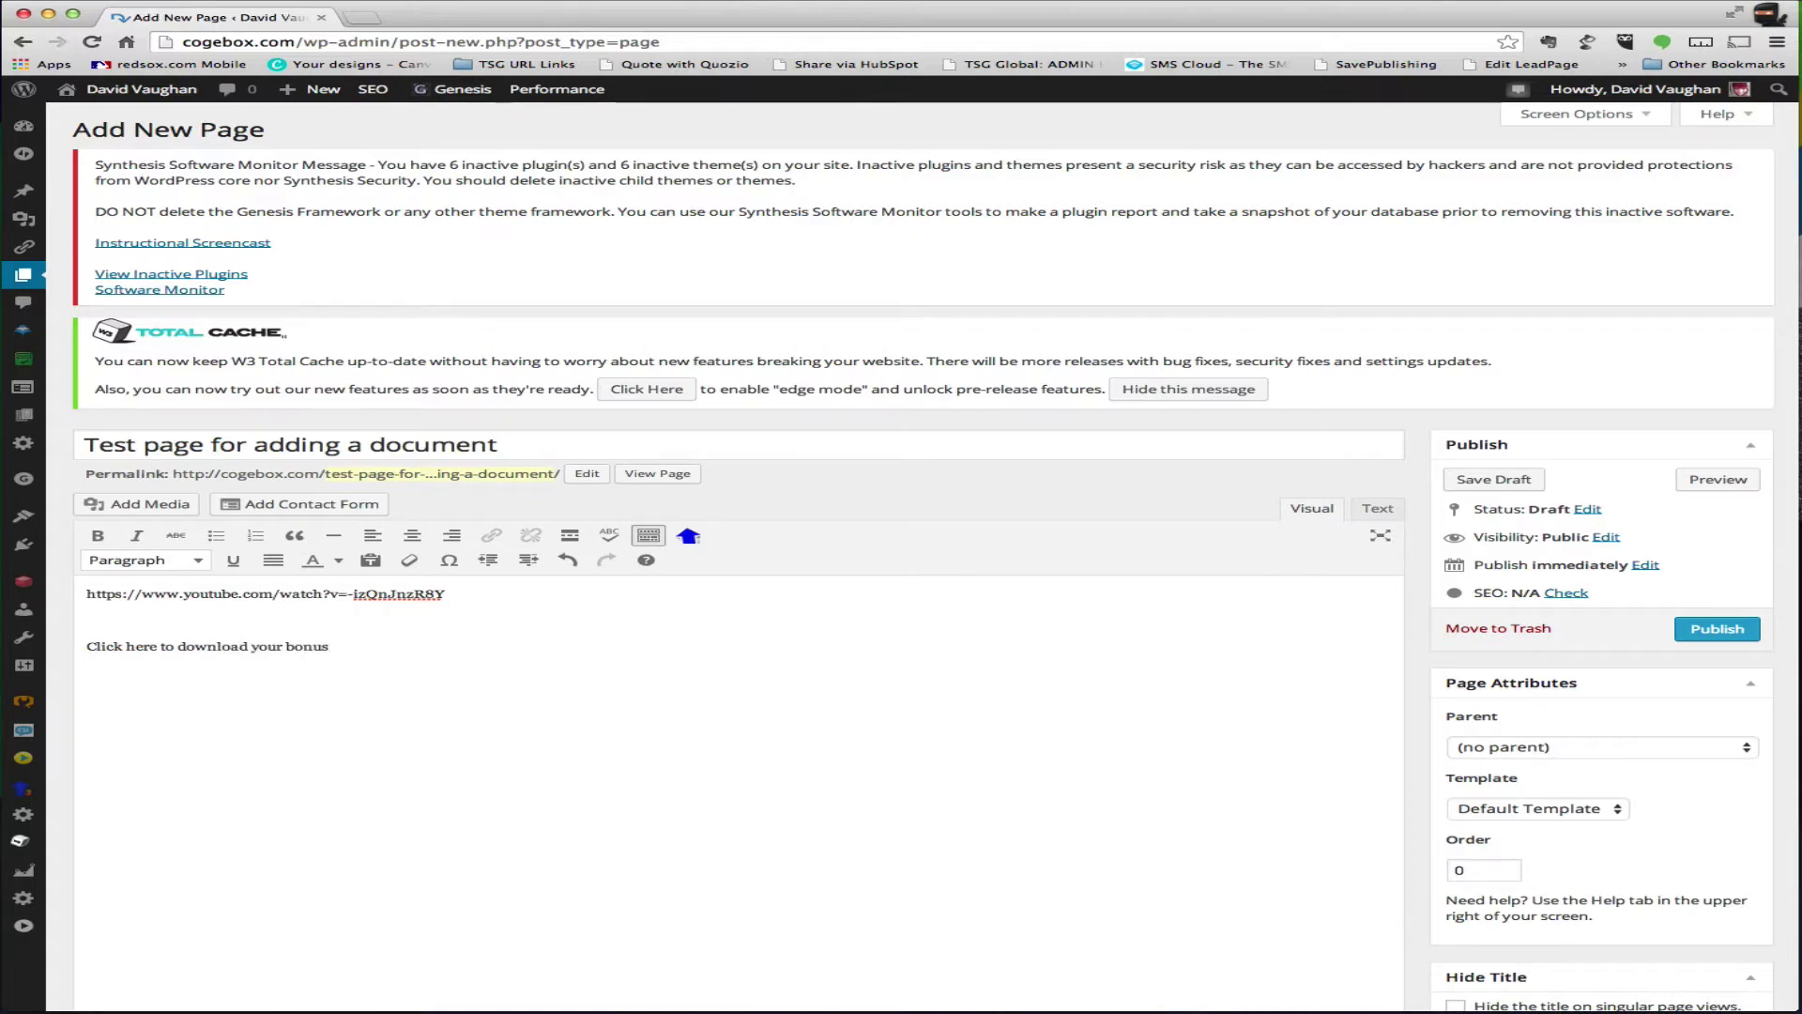
text( item)
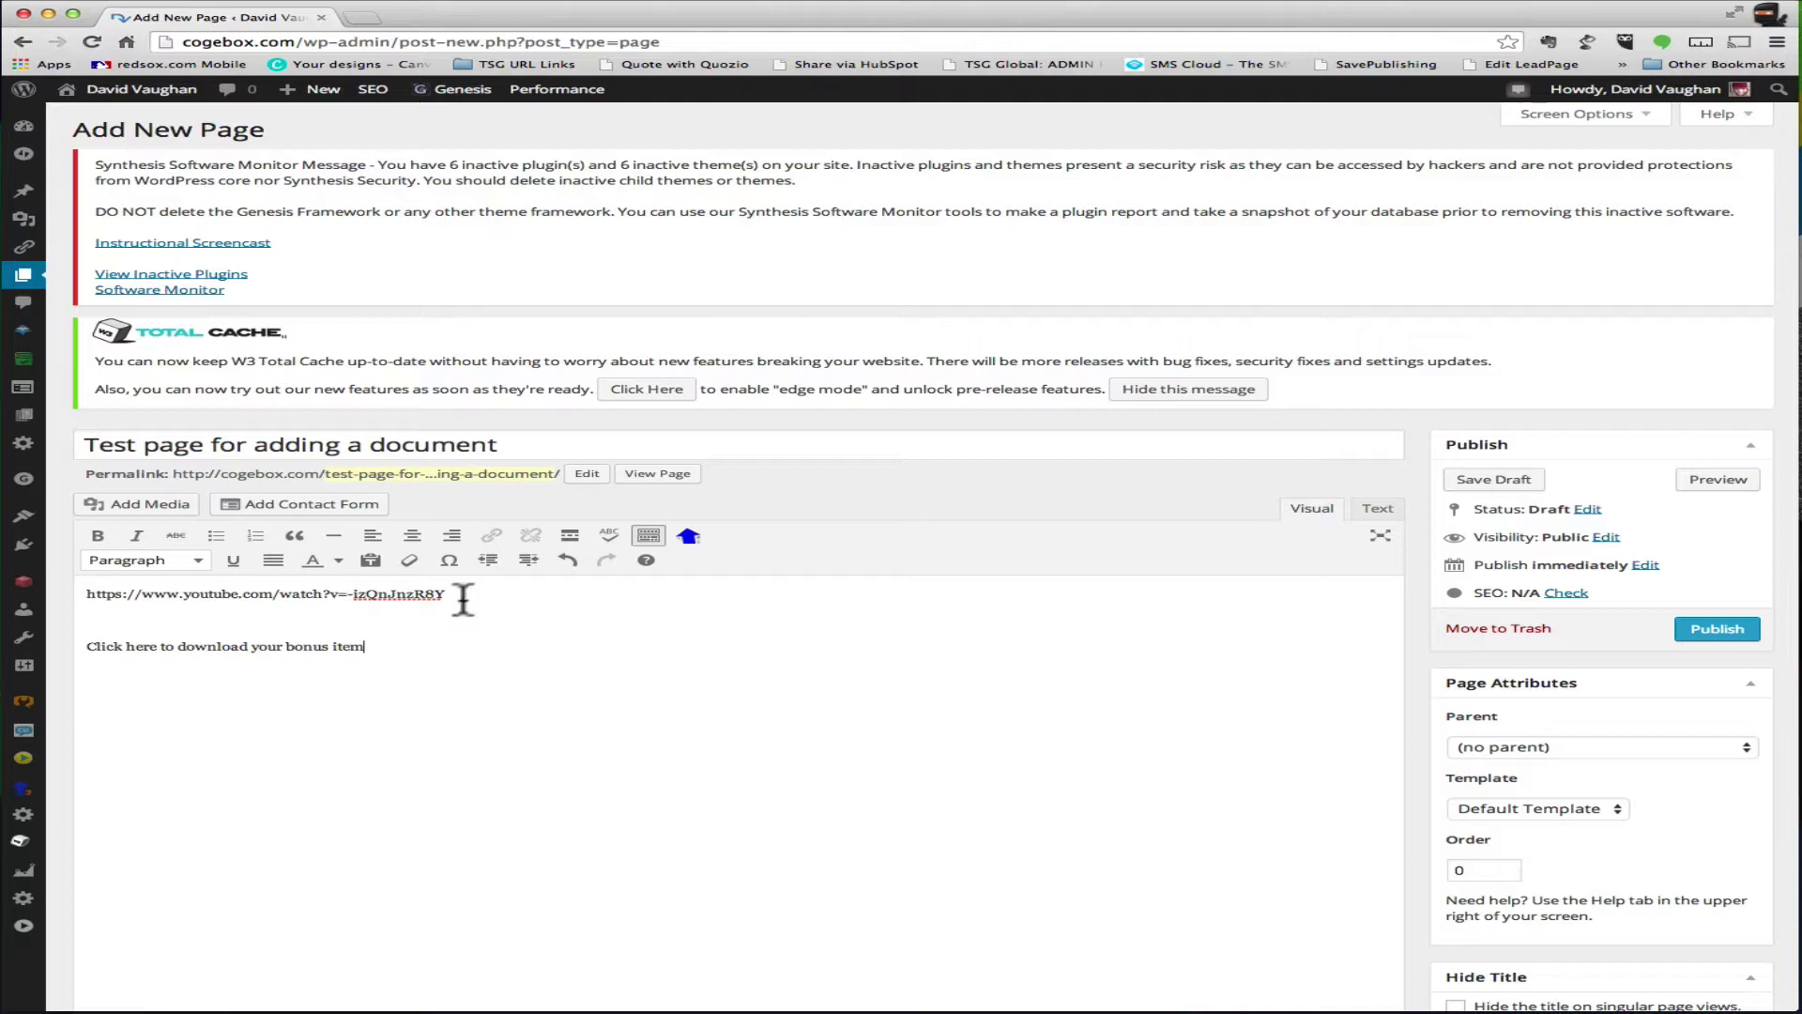
triple_click(405, 638)
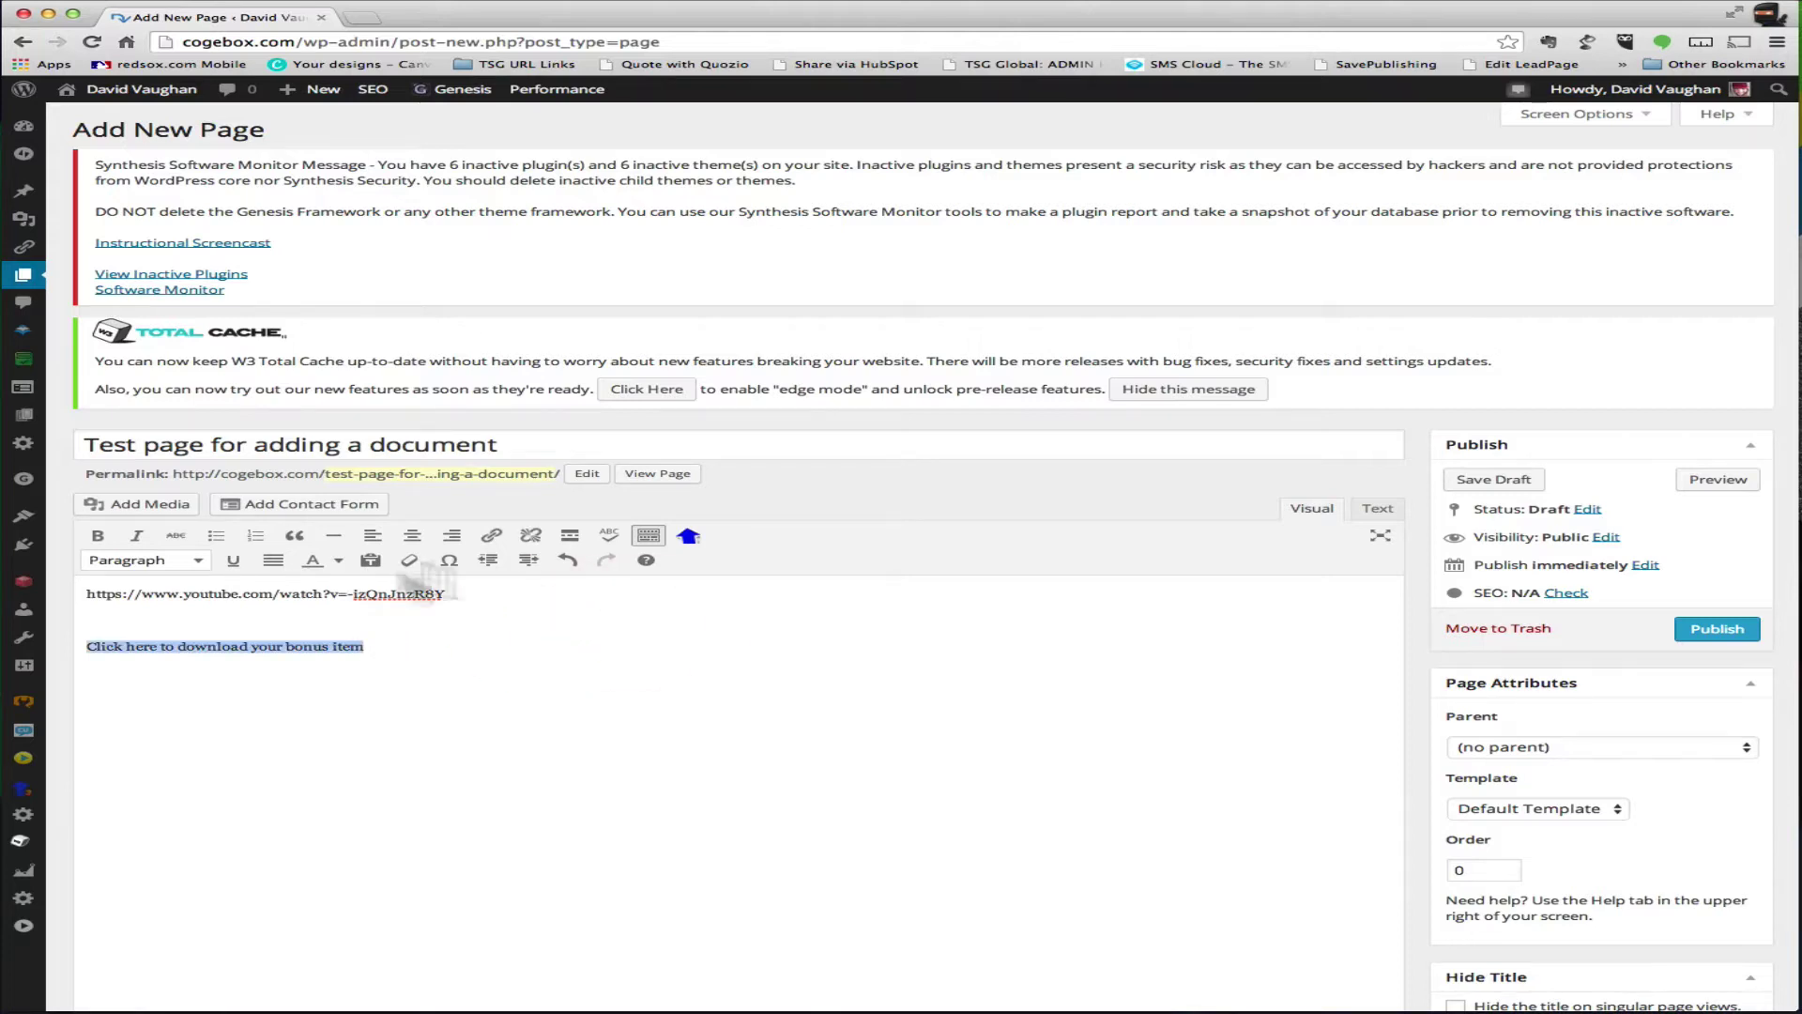
Upload 5StepCheatSheet copy.pdf from the computer through Add Media's Upload Files tab.
click(145, 510)
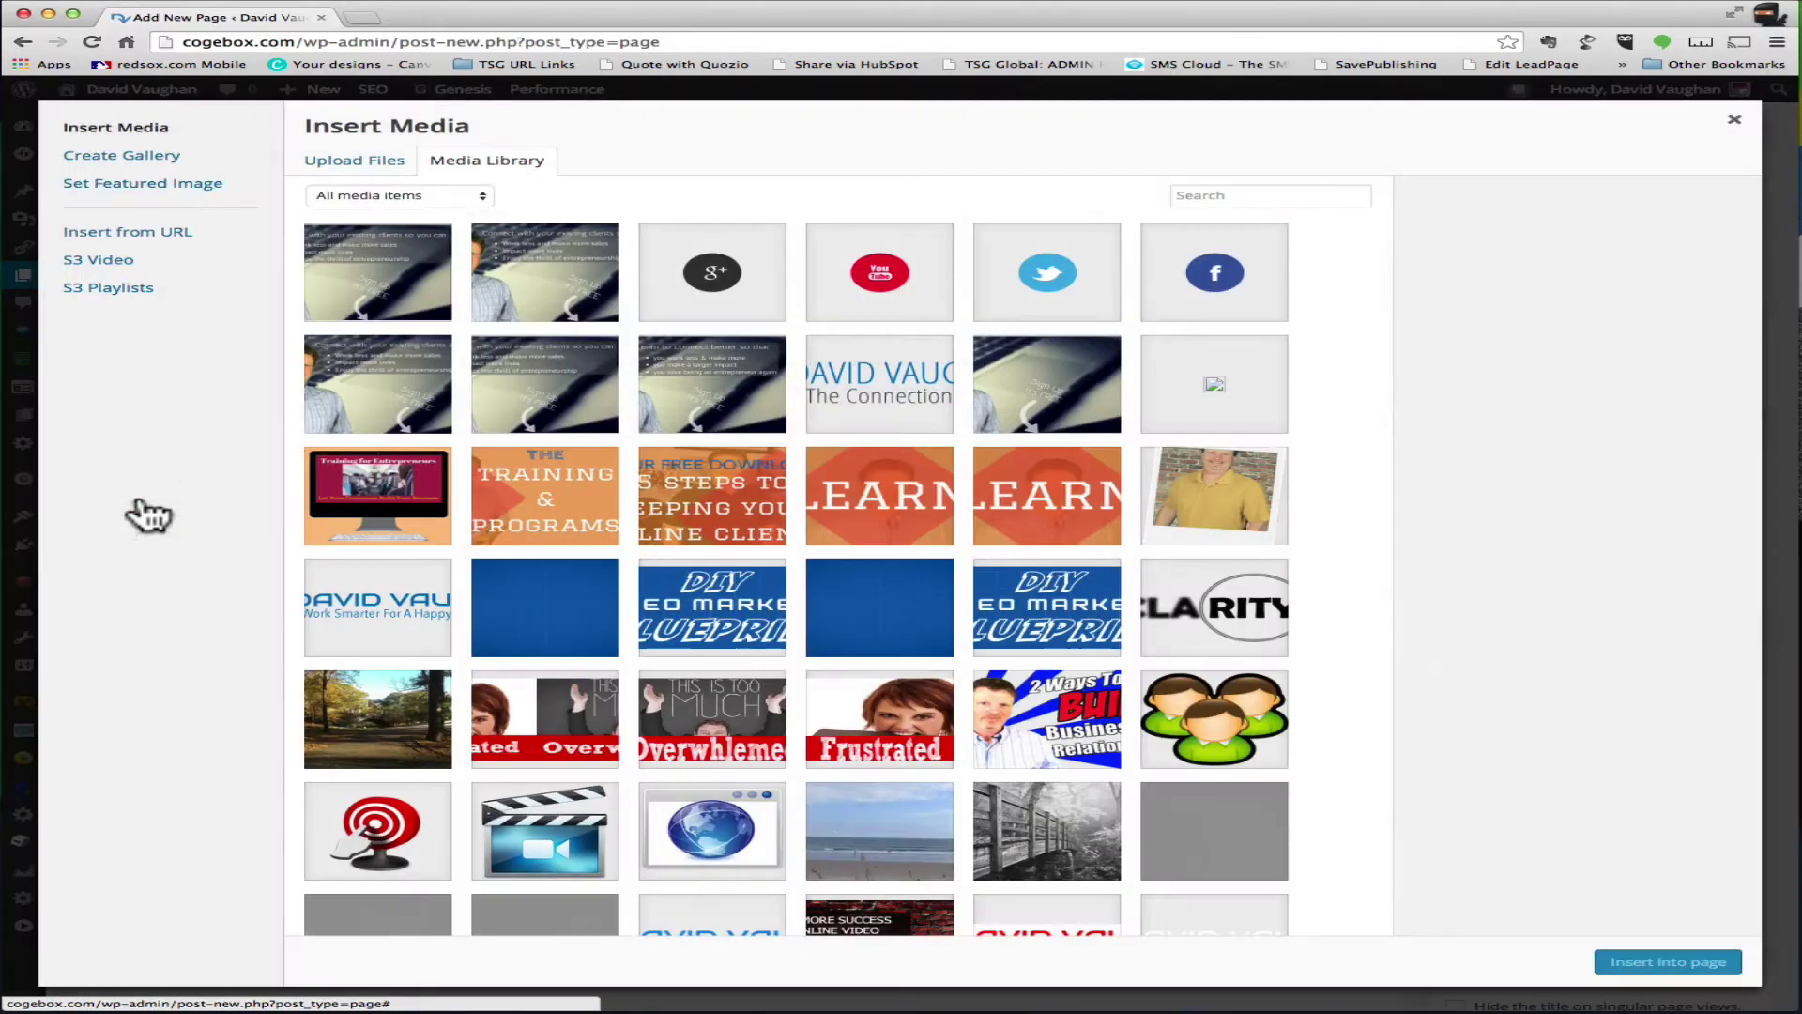
click(375, 159)
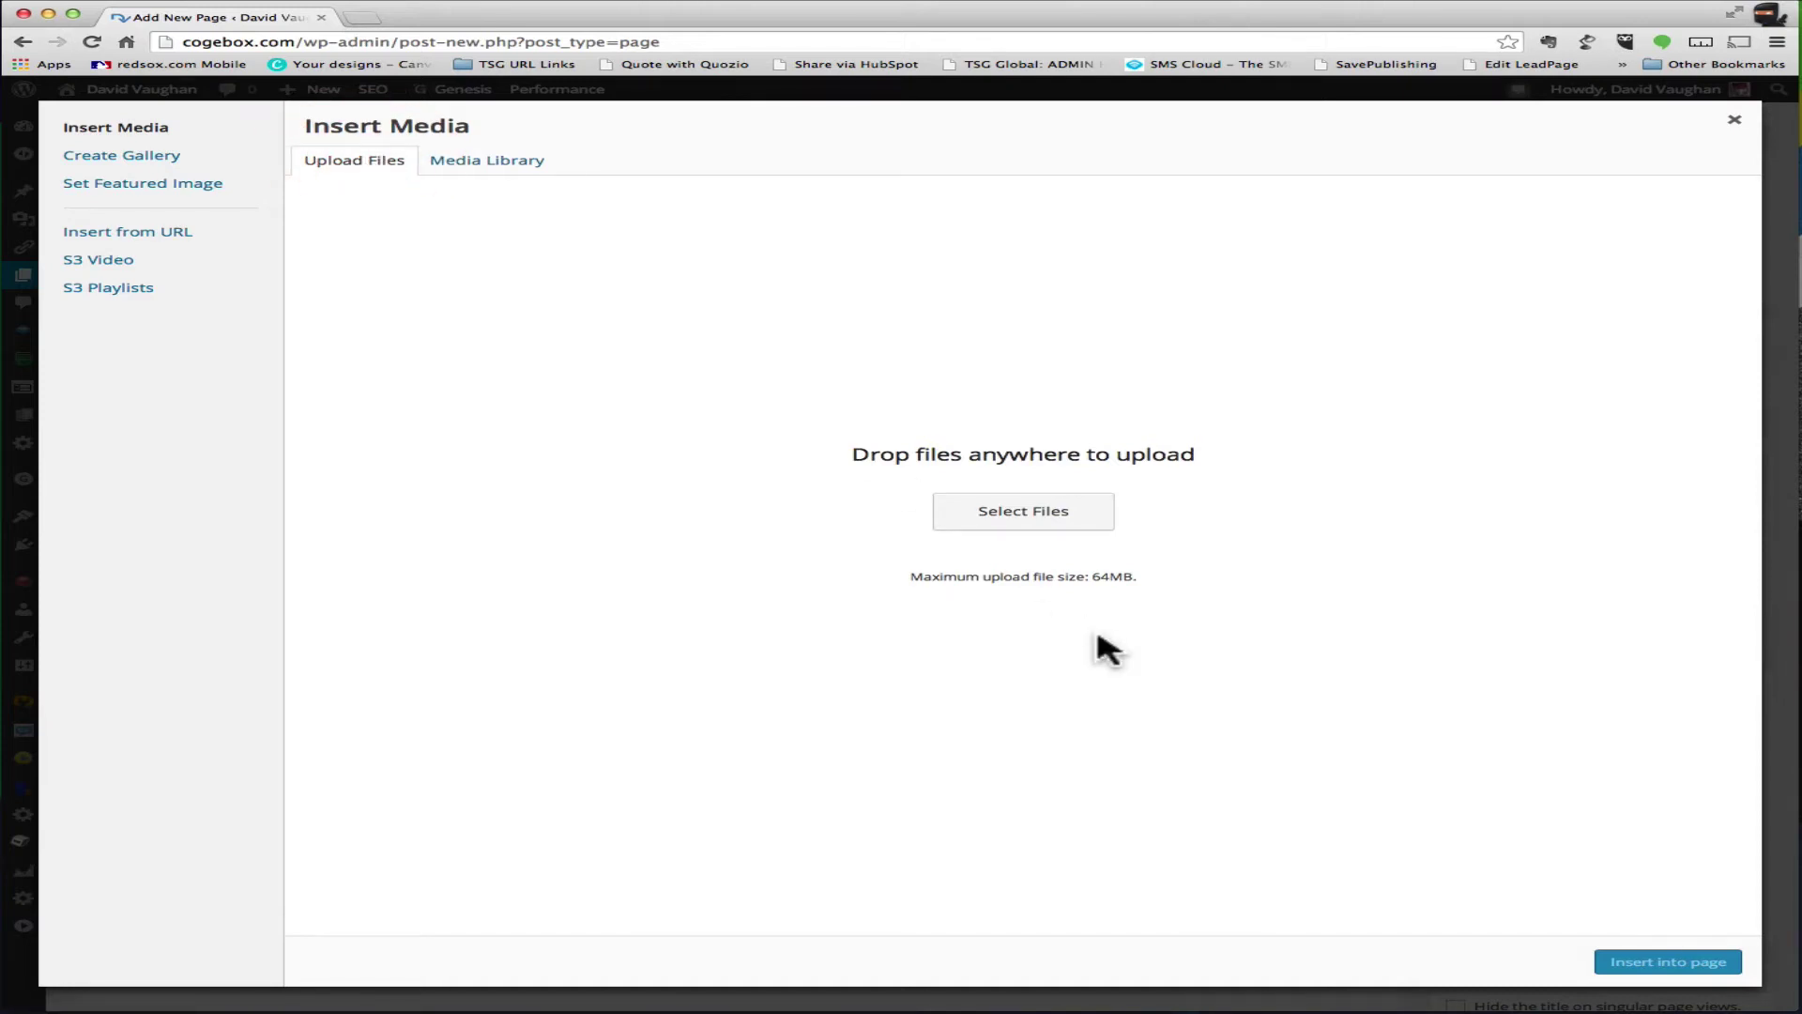
click(1040, 512)
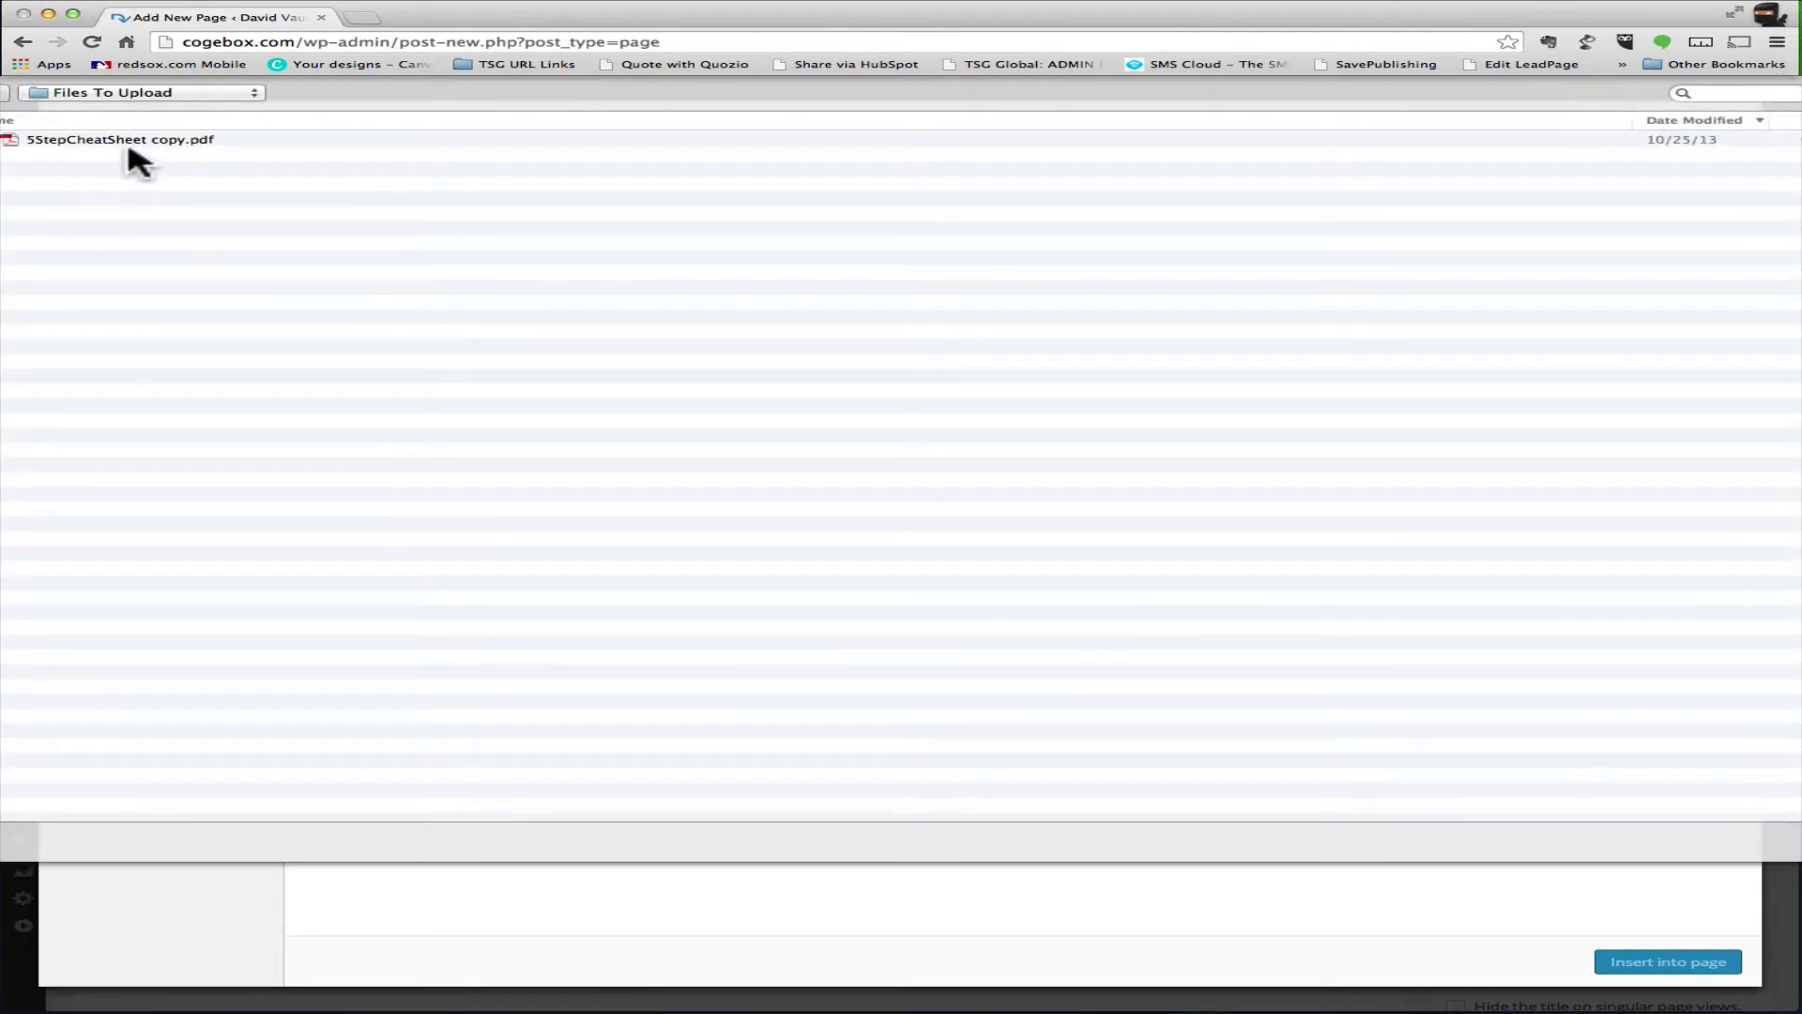
click(131, 146)
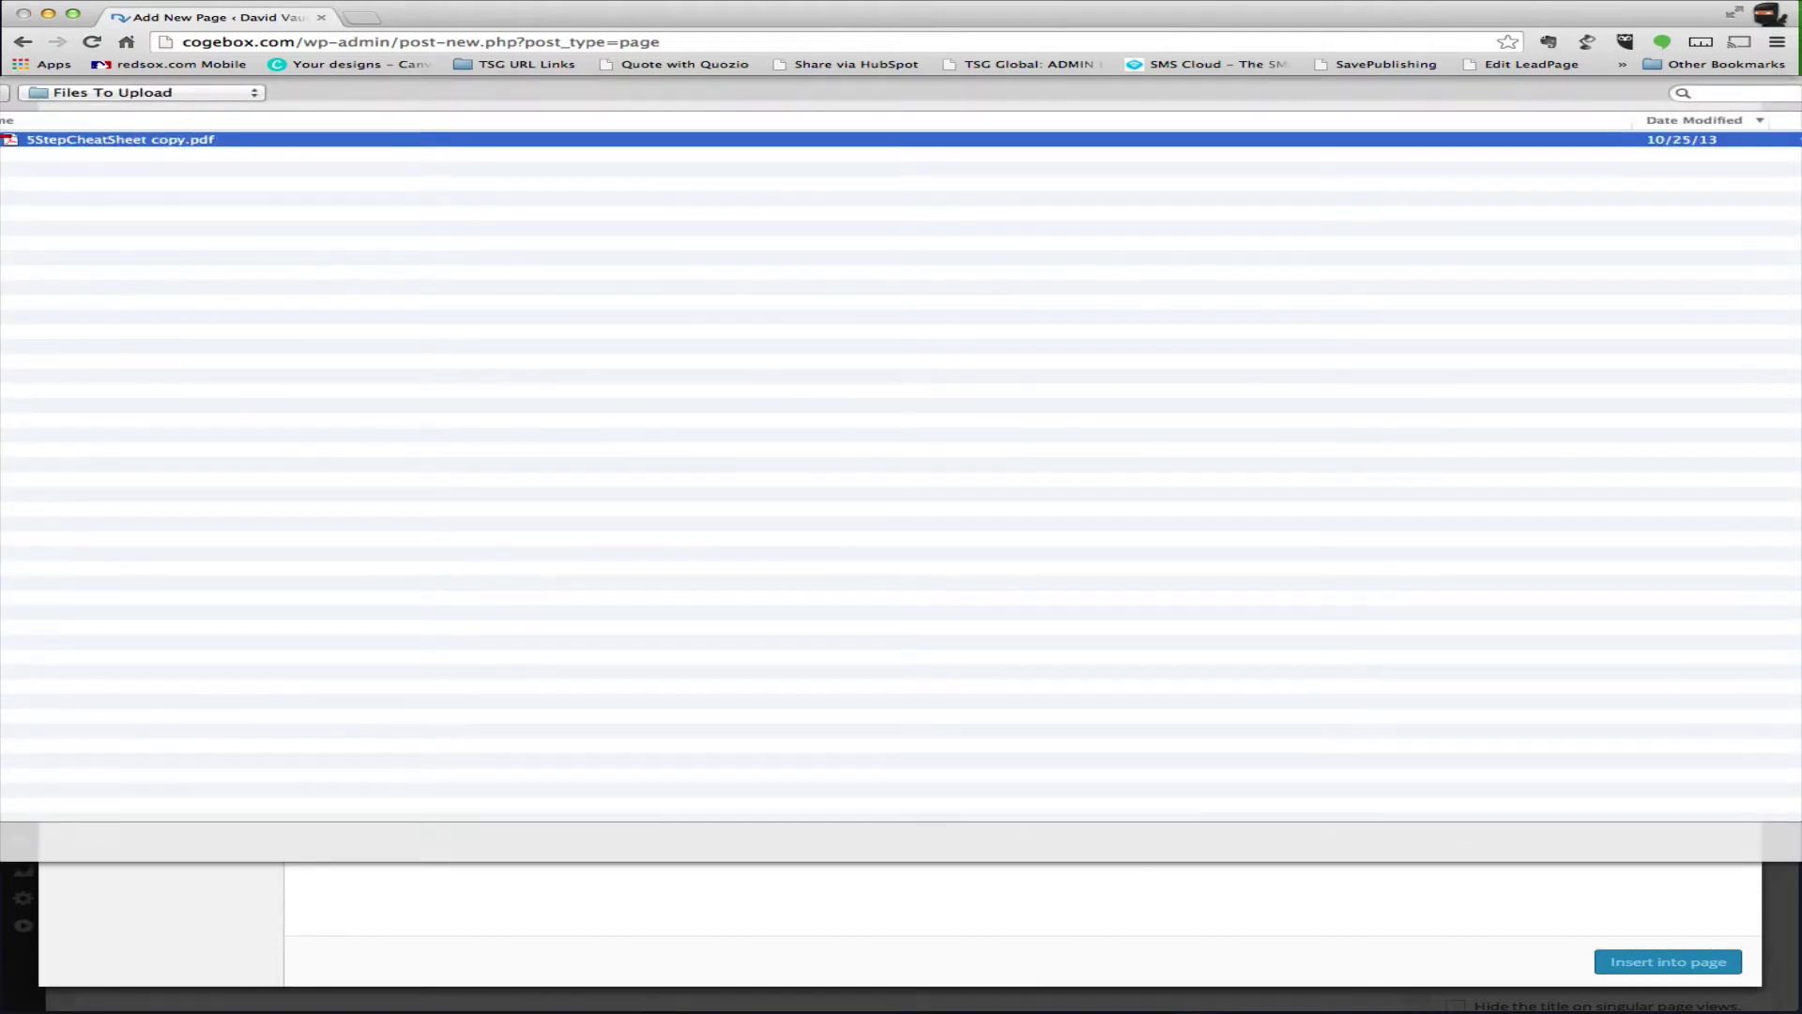
key(Return)
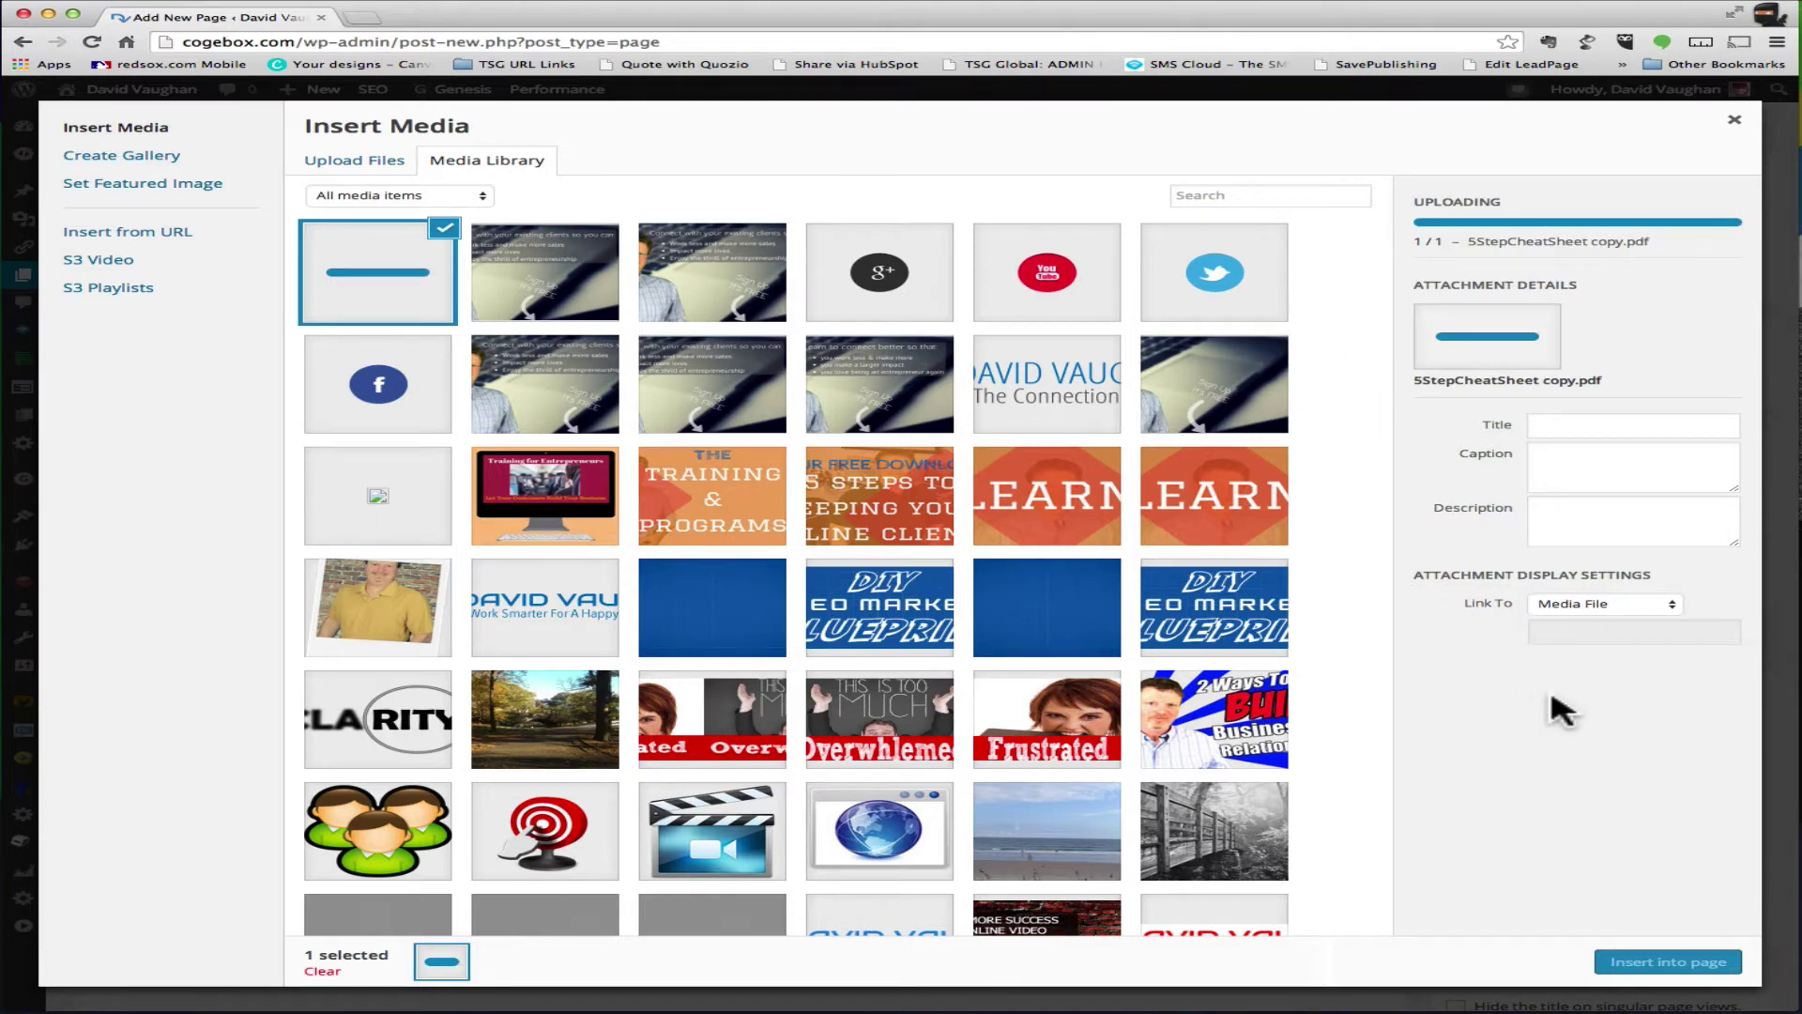
Rename the uploaded PDF's title to 'five step cheat for clients'.
click(1579, 425)
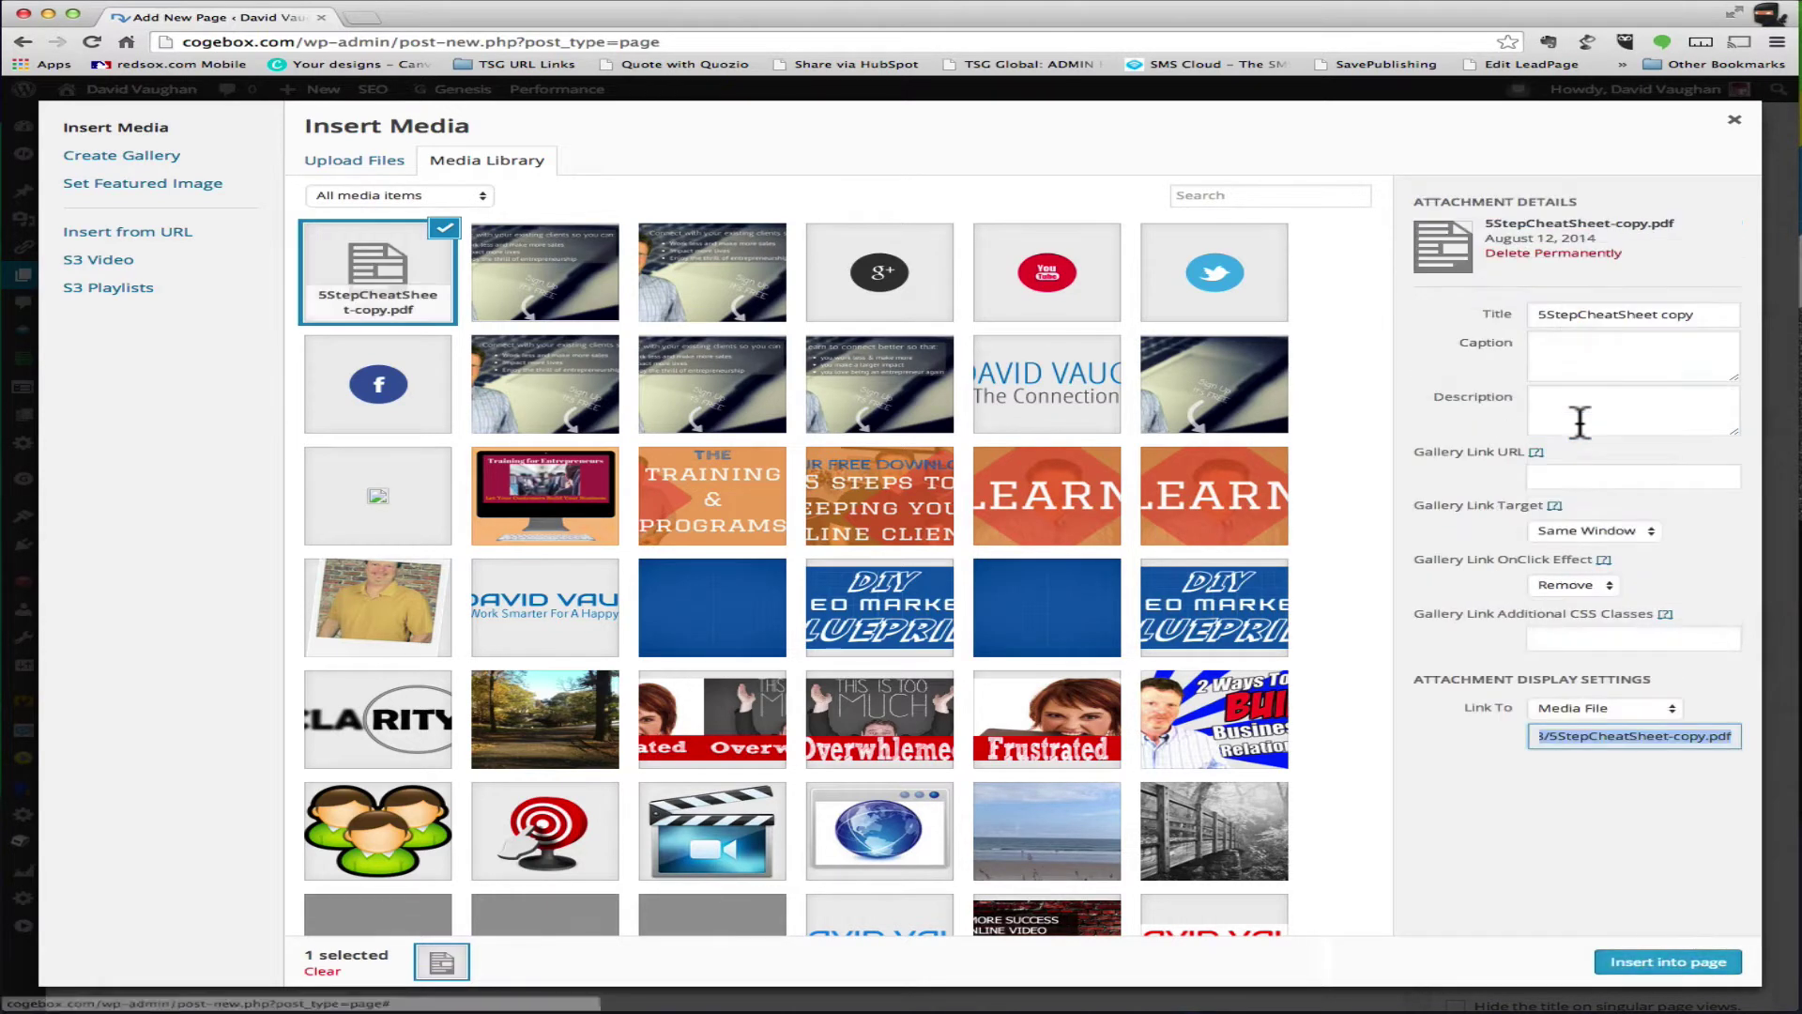
triple_click(1705, 316)
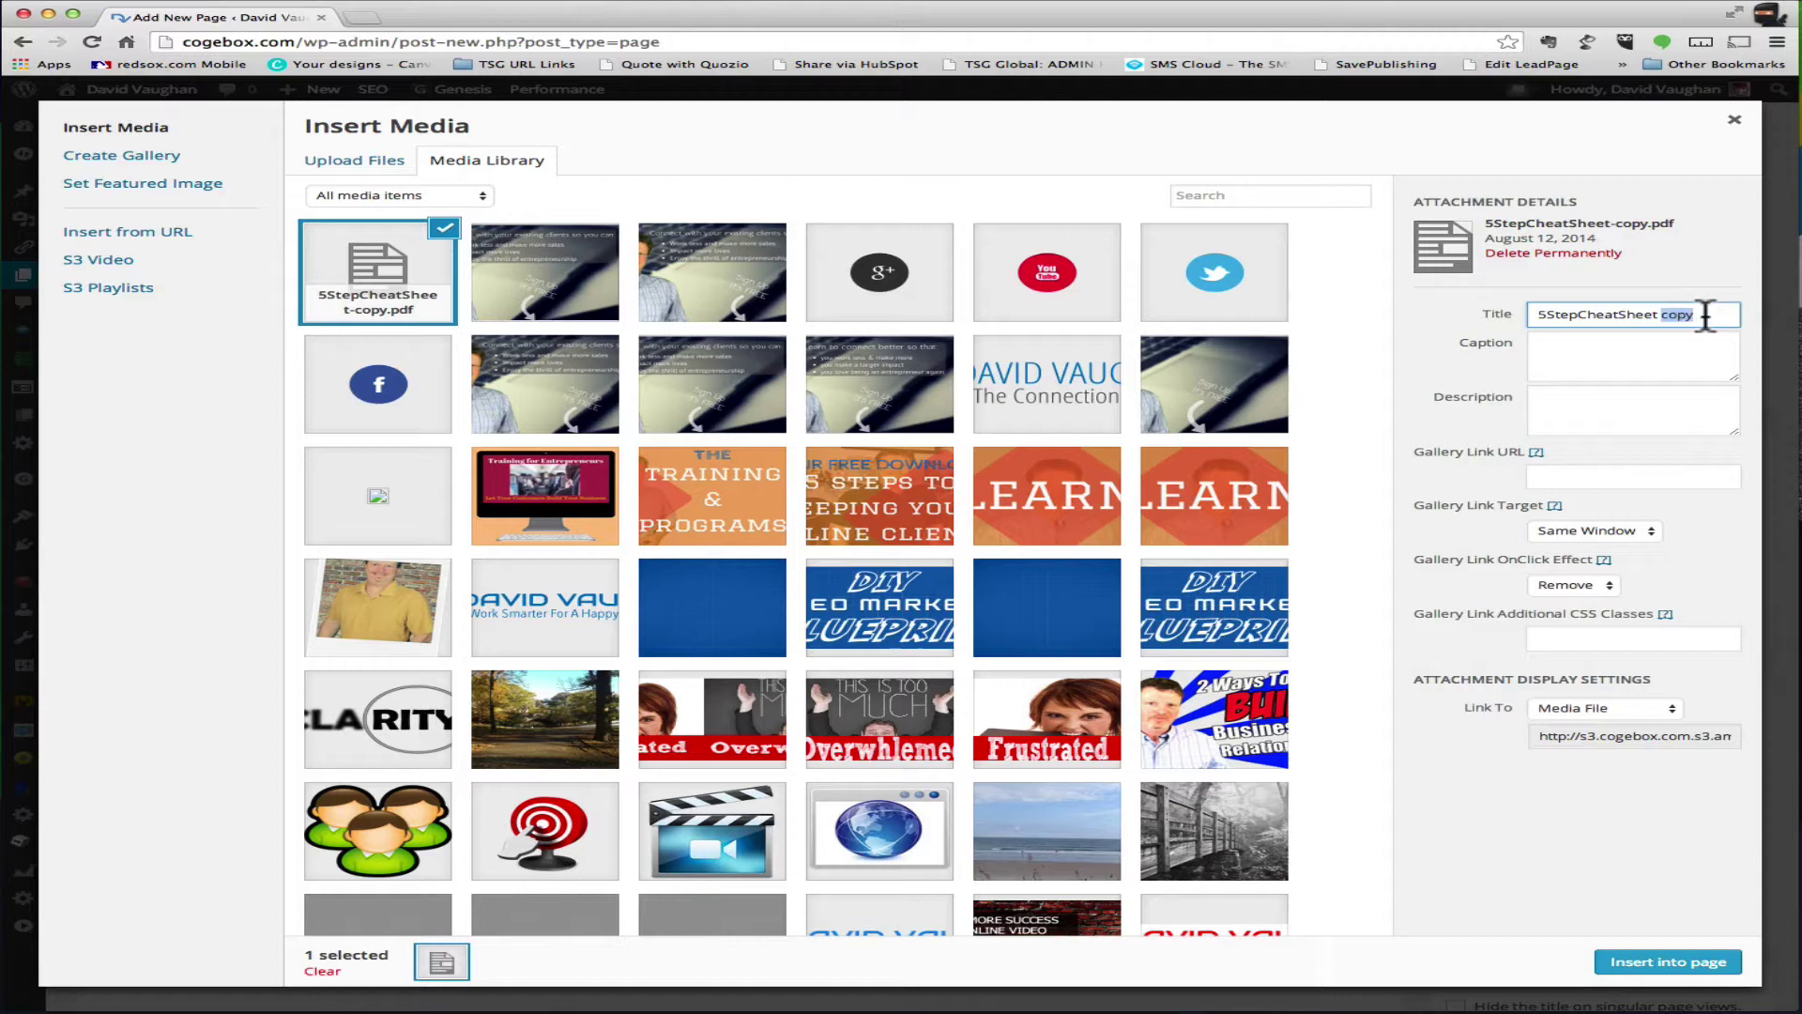
text(% Step)
key(BackSpace)
key(BackSpace)
key(BackSpace)
key(BackSpace)
key(BackSpace)
key(BackSpace)
key(BackSpace)
text(five step cheat)
text(for clients)
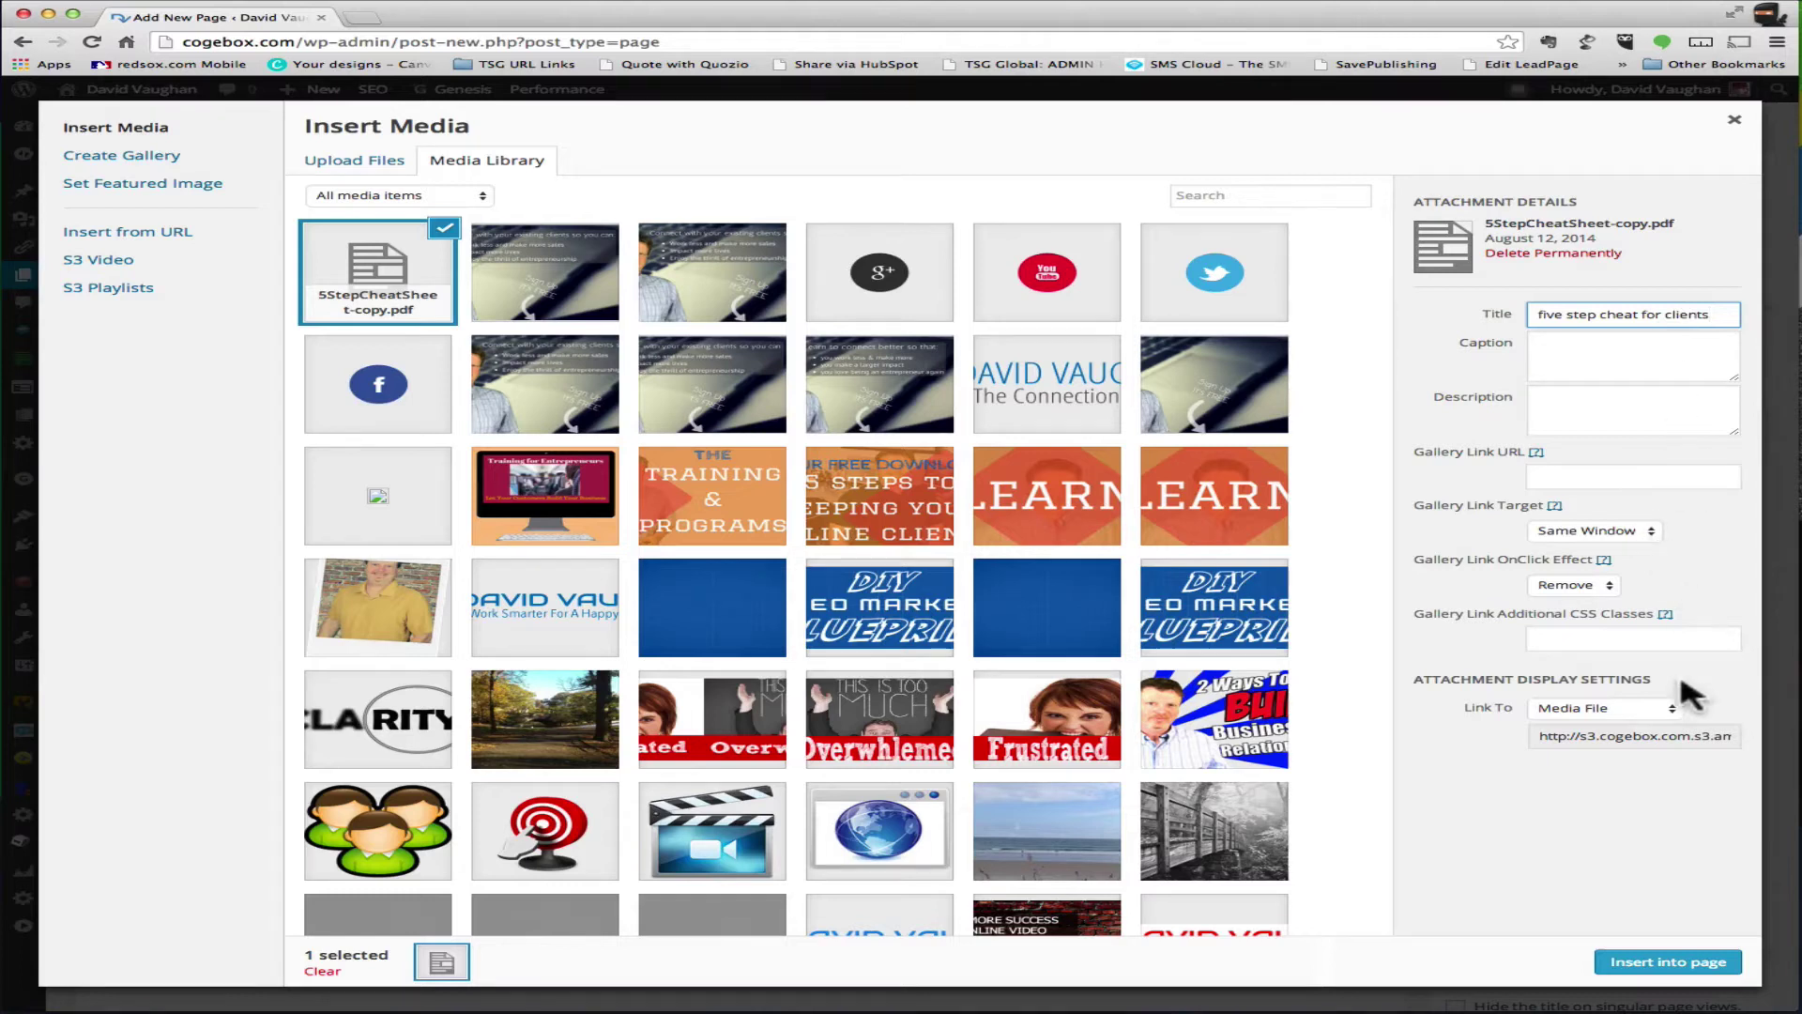
Keep Link To set to Media File and select the PDF's S3 file URL for copying.
click(1669, 711)
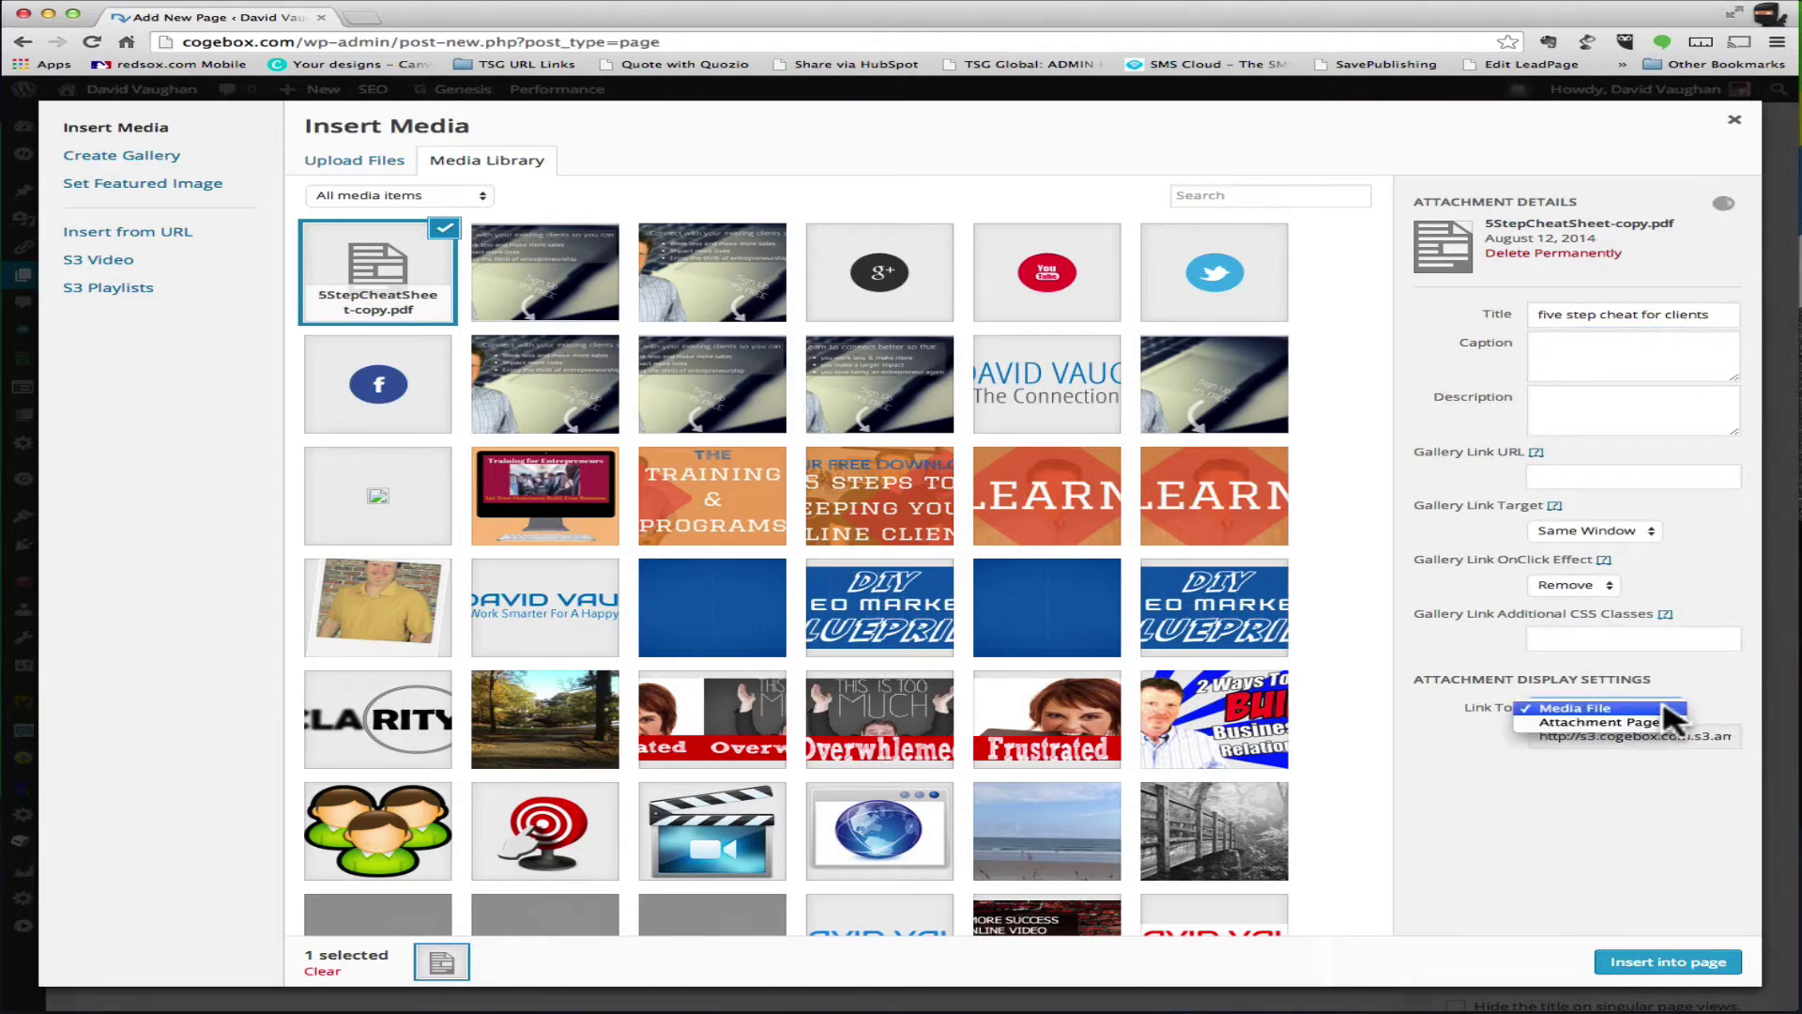
click(1718, 702)
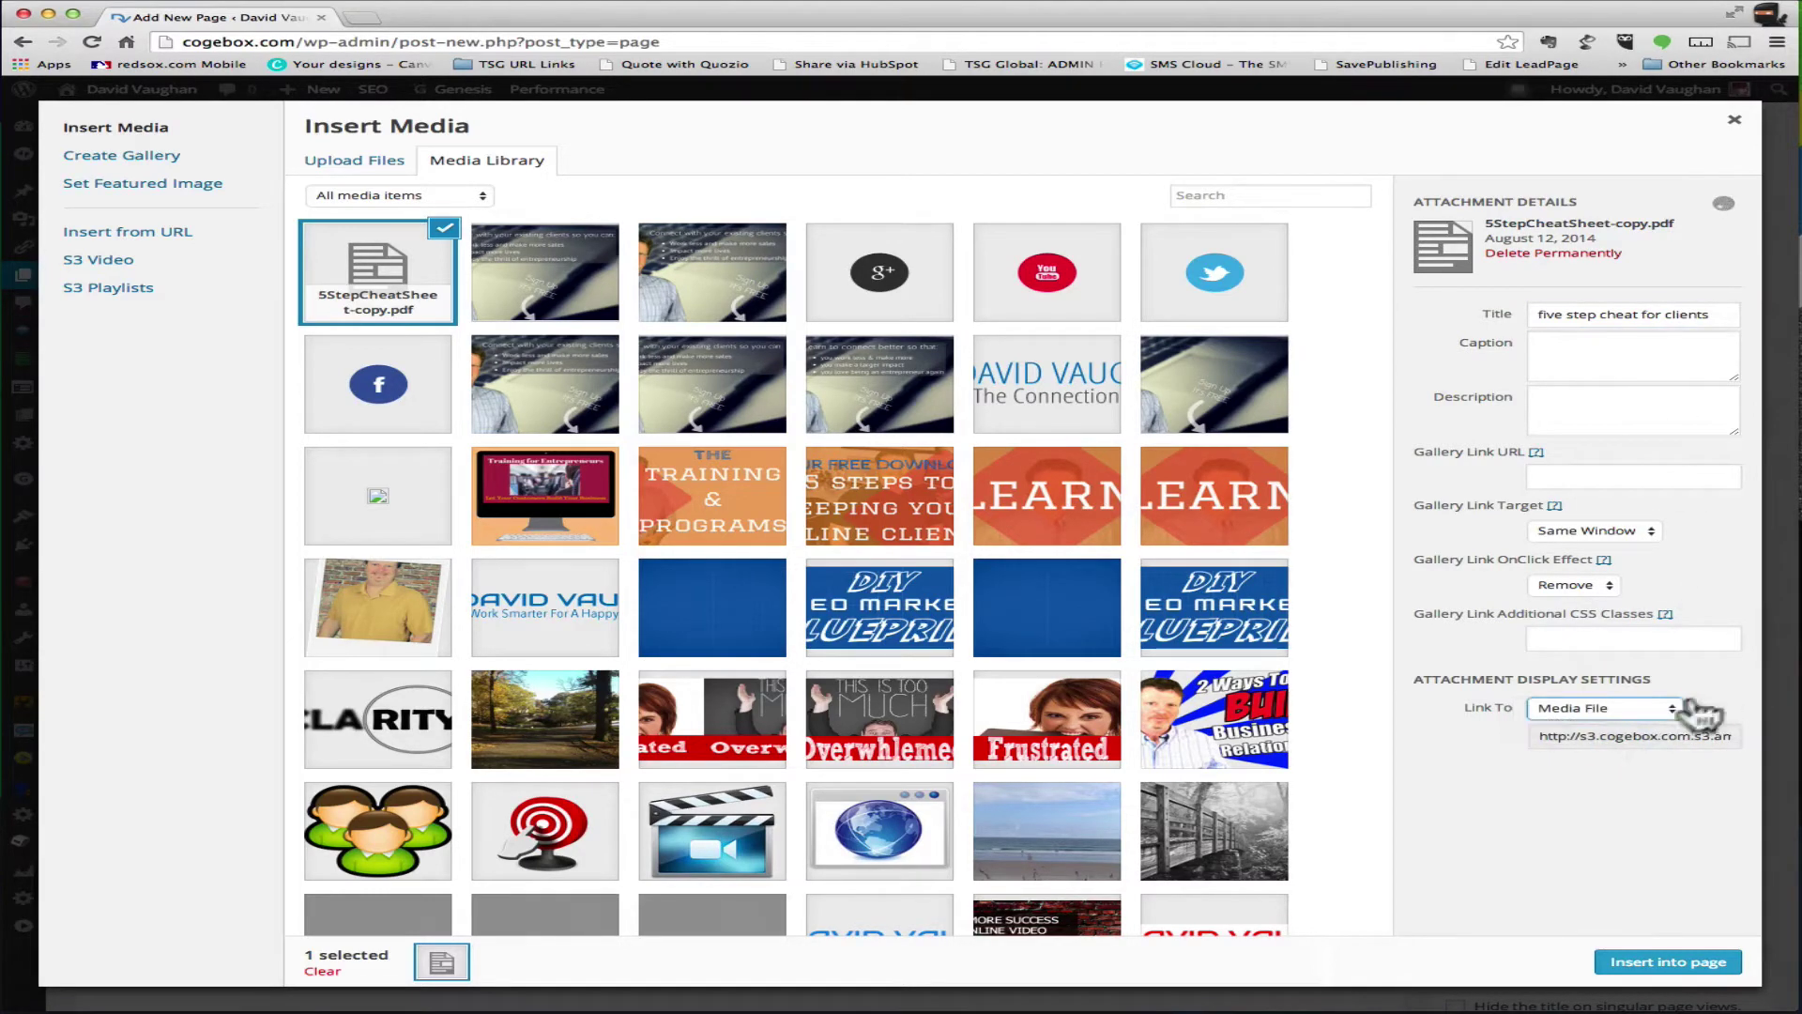
click(1559, 742)
triple_click(1552, 737)
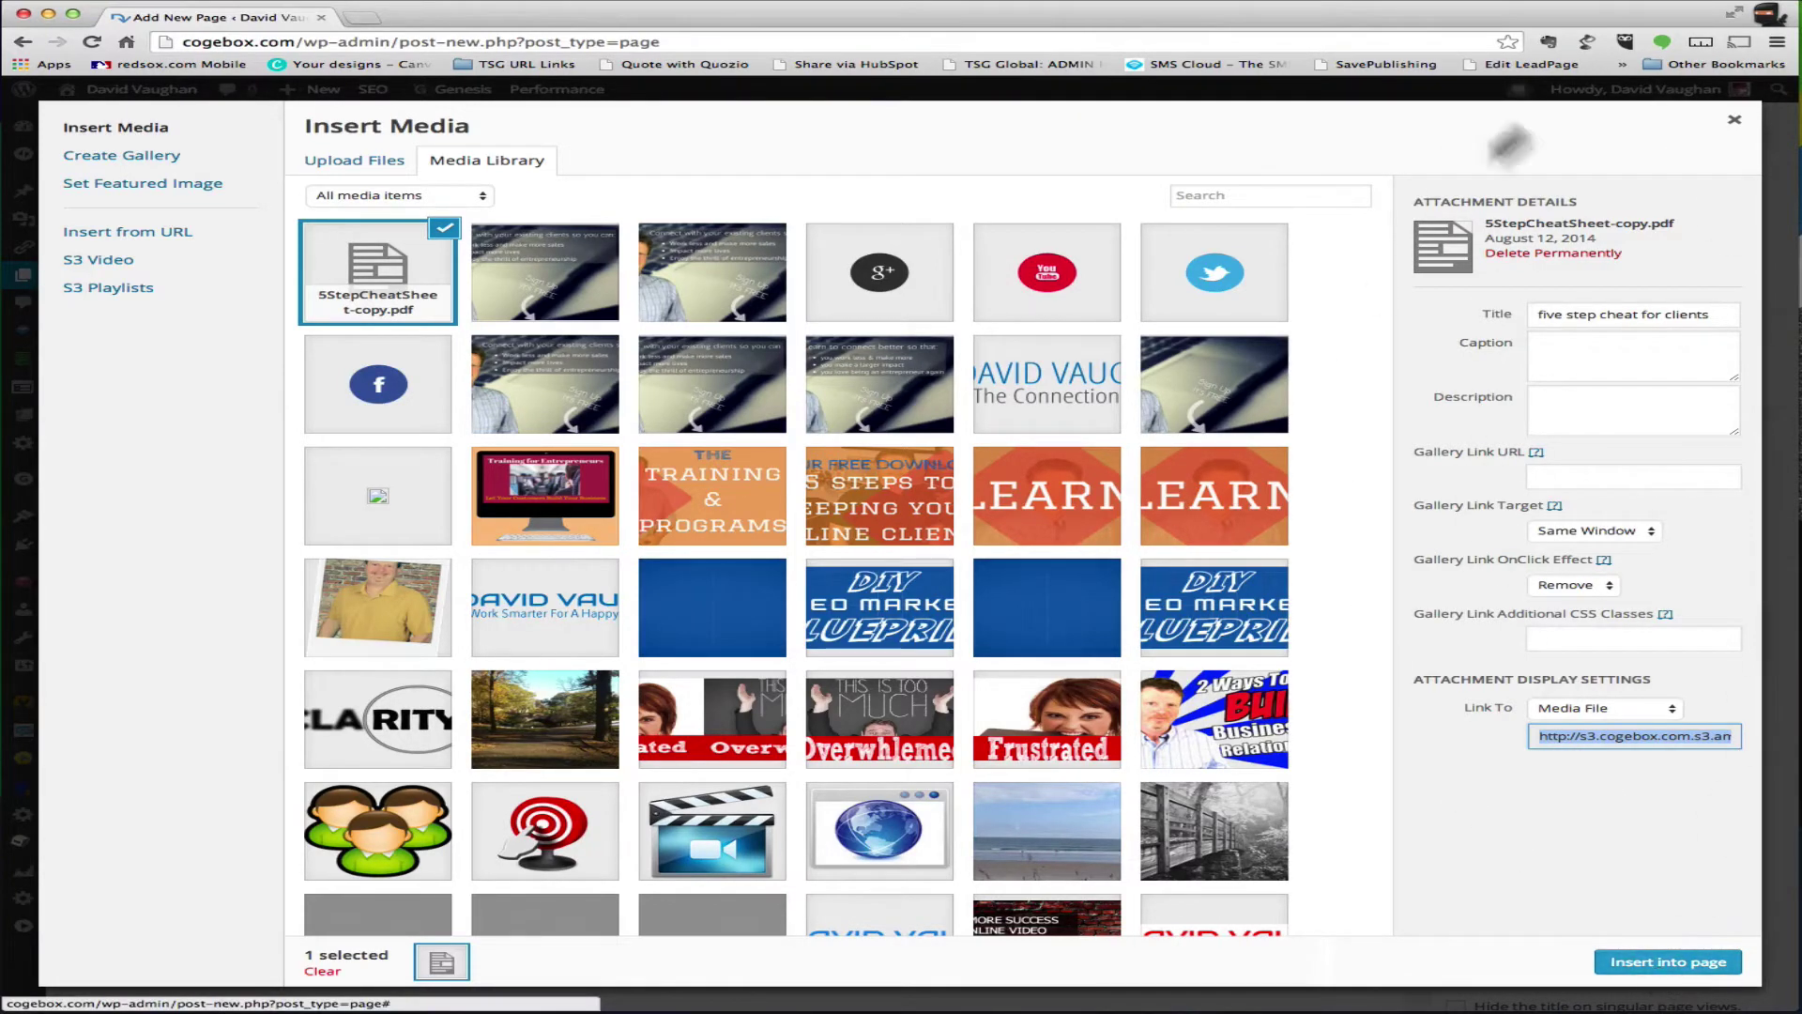
Link the selected download sentence to the PDF's S3 address, opening in a new tab.
click(1726, 122)
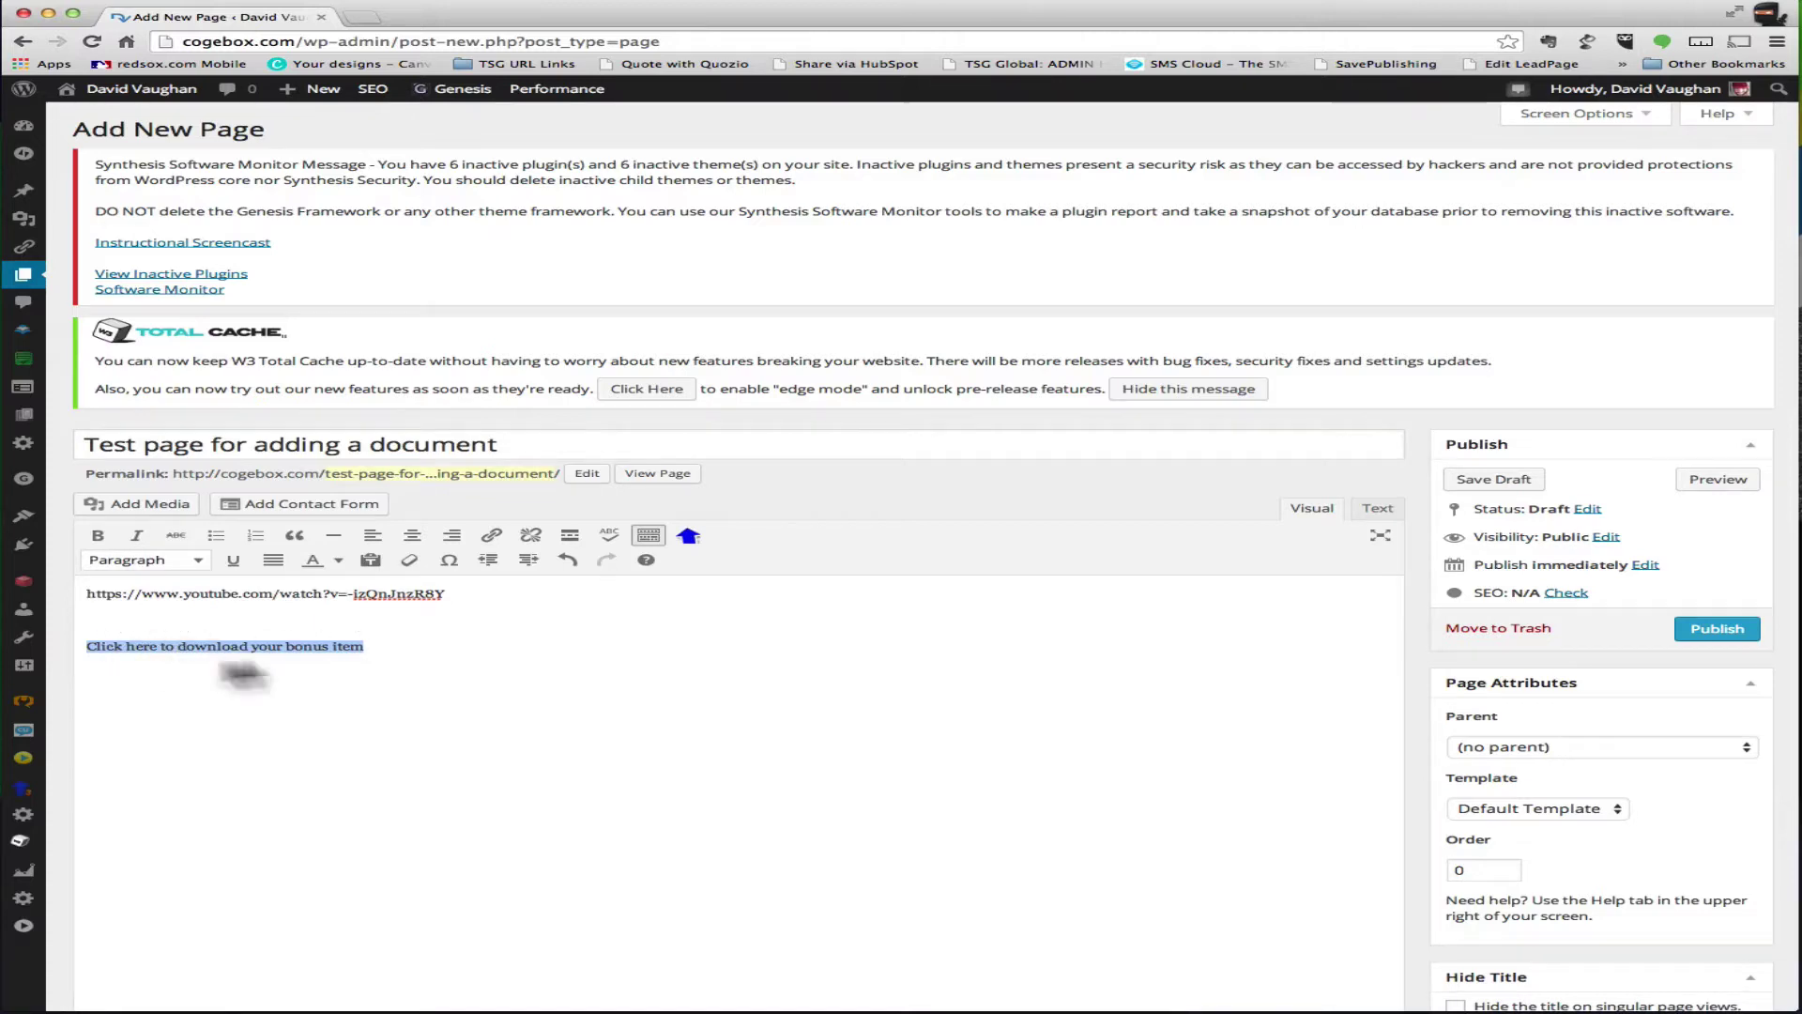
click(492, 541)
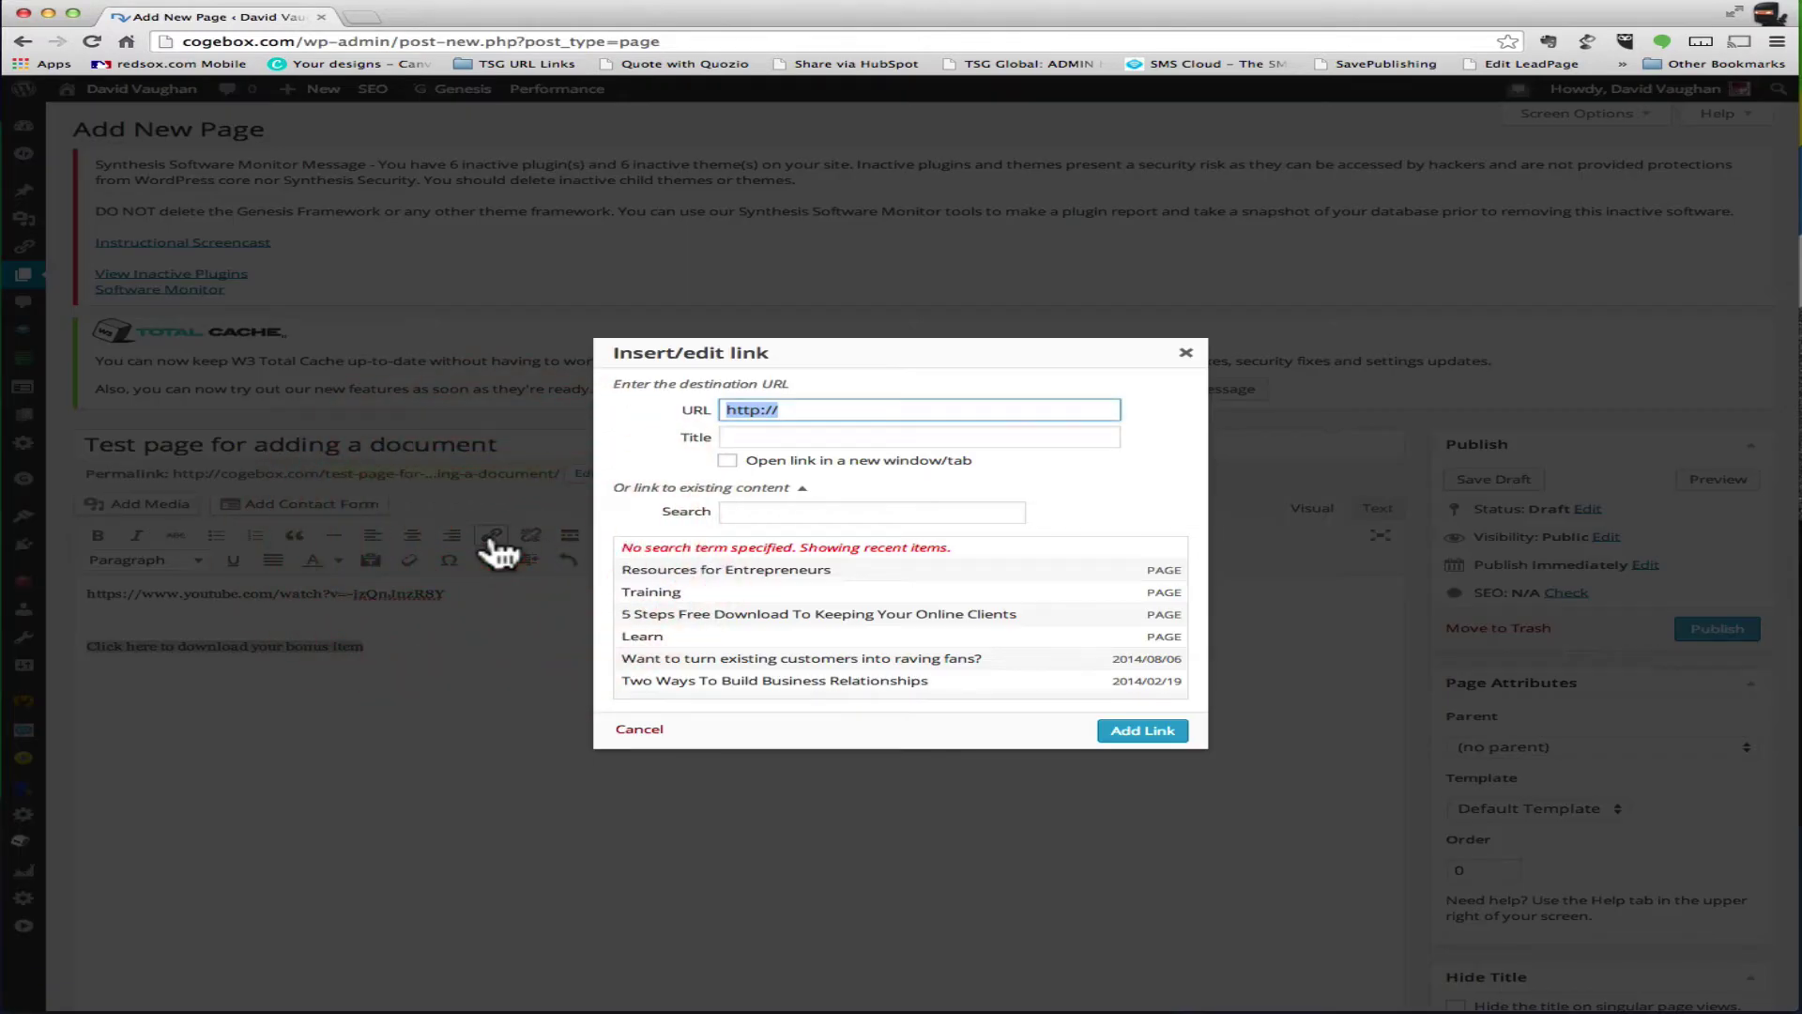
click(791, 410)
key(BackSpace)
key(BackSpace)
key(BackSpace)
key(BackSpace)
key(BackSpace)
key(BackSpace)
key(BackSpace)
key(super+v)
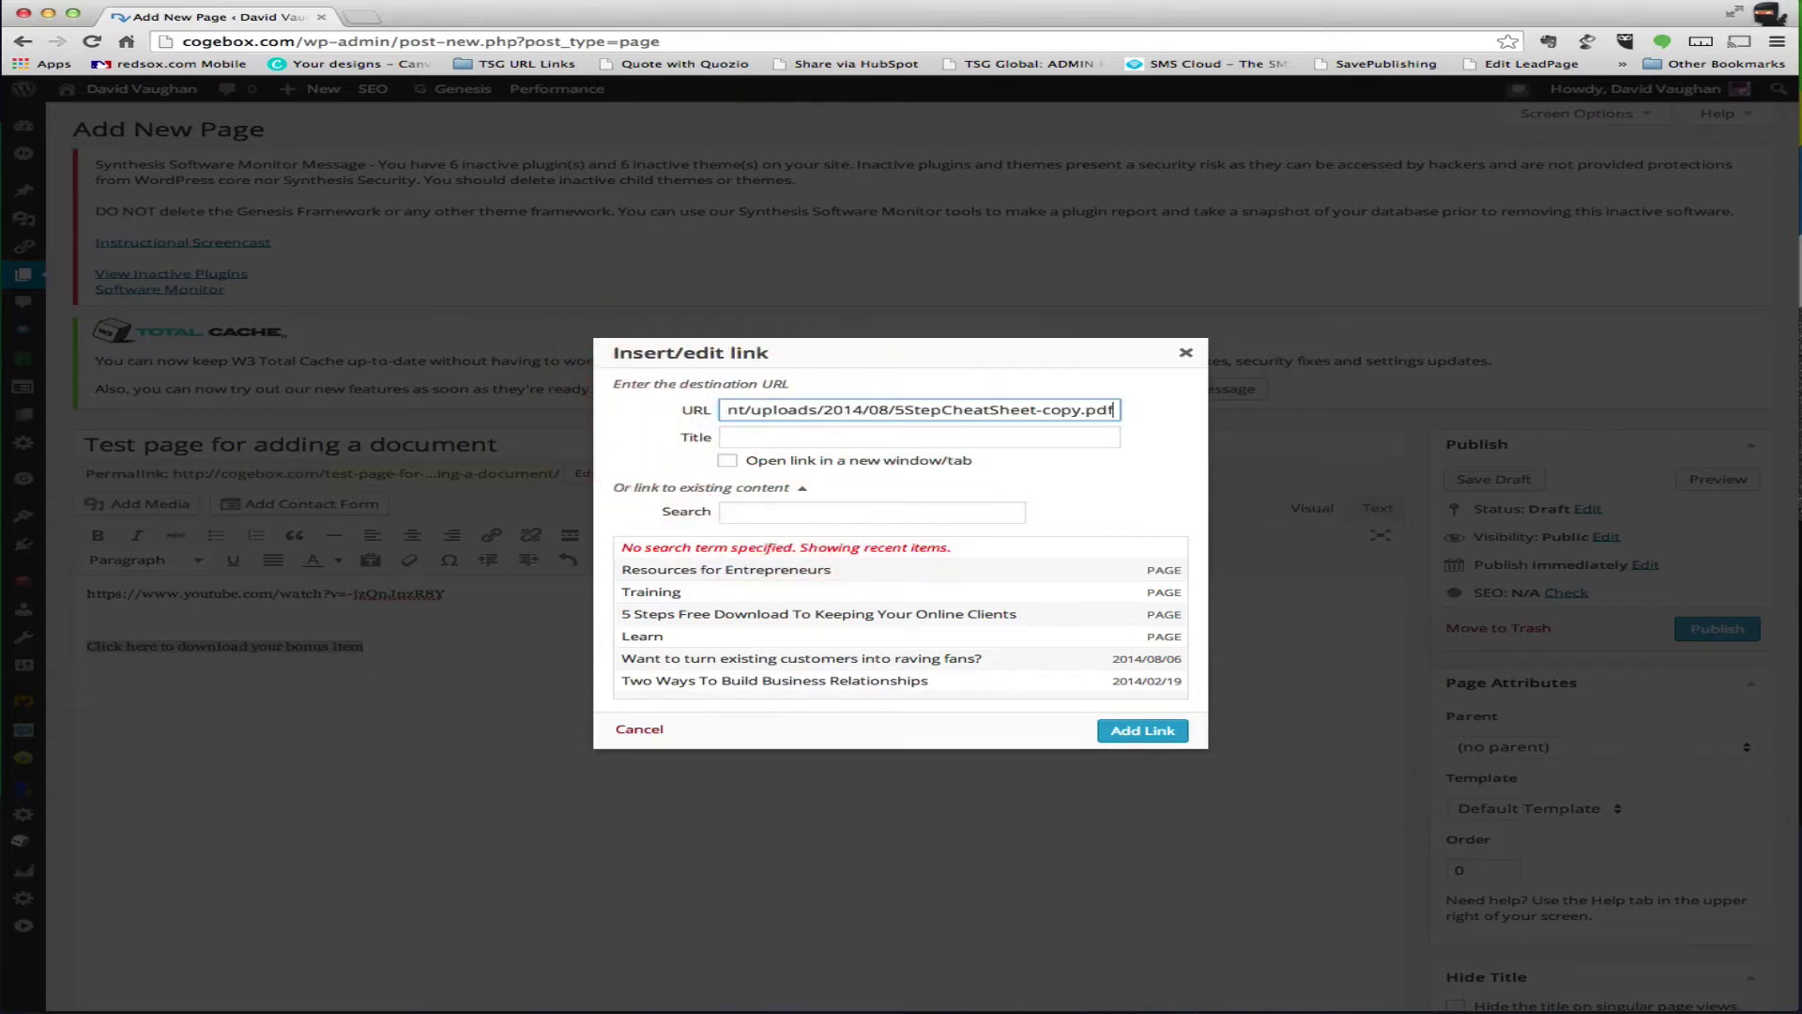
click(728, 461)
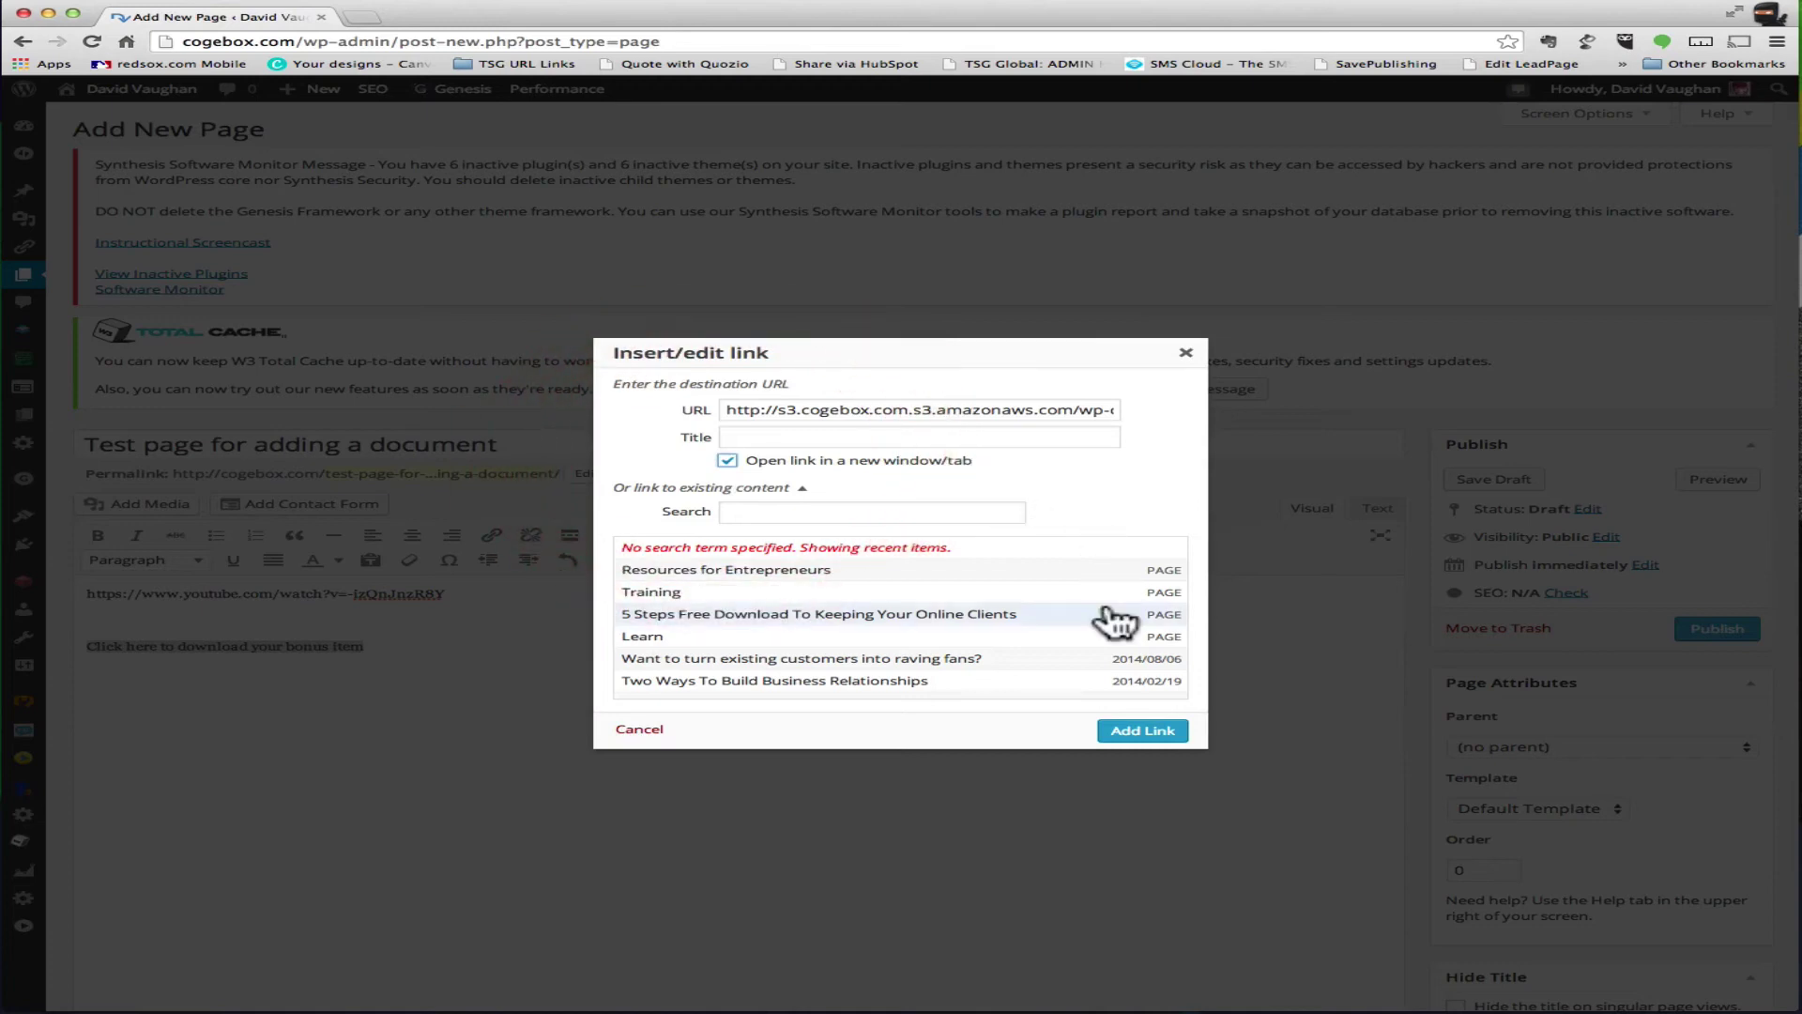
click(1142, 731)
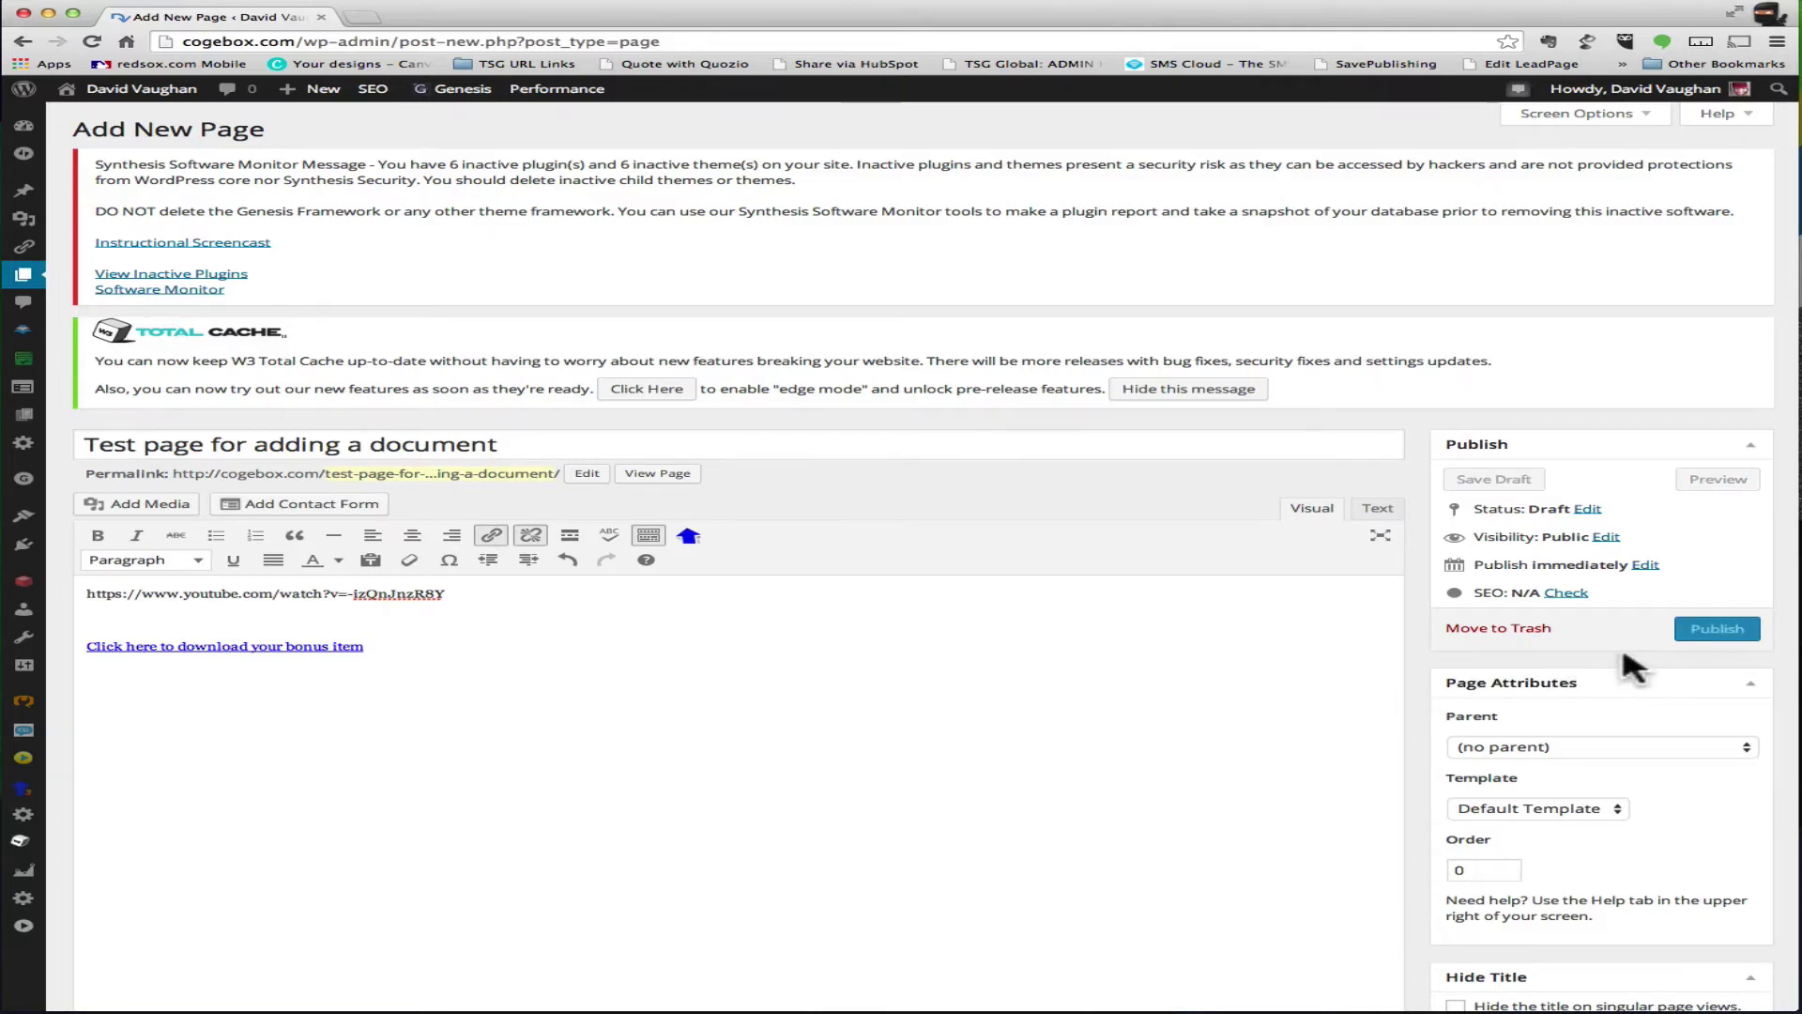
Save the page as a draft, then close the cheat-sheet PDF opened from the preview's link.
click(1532, 480)
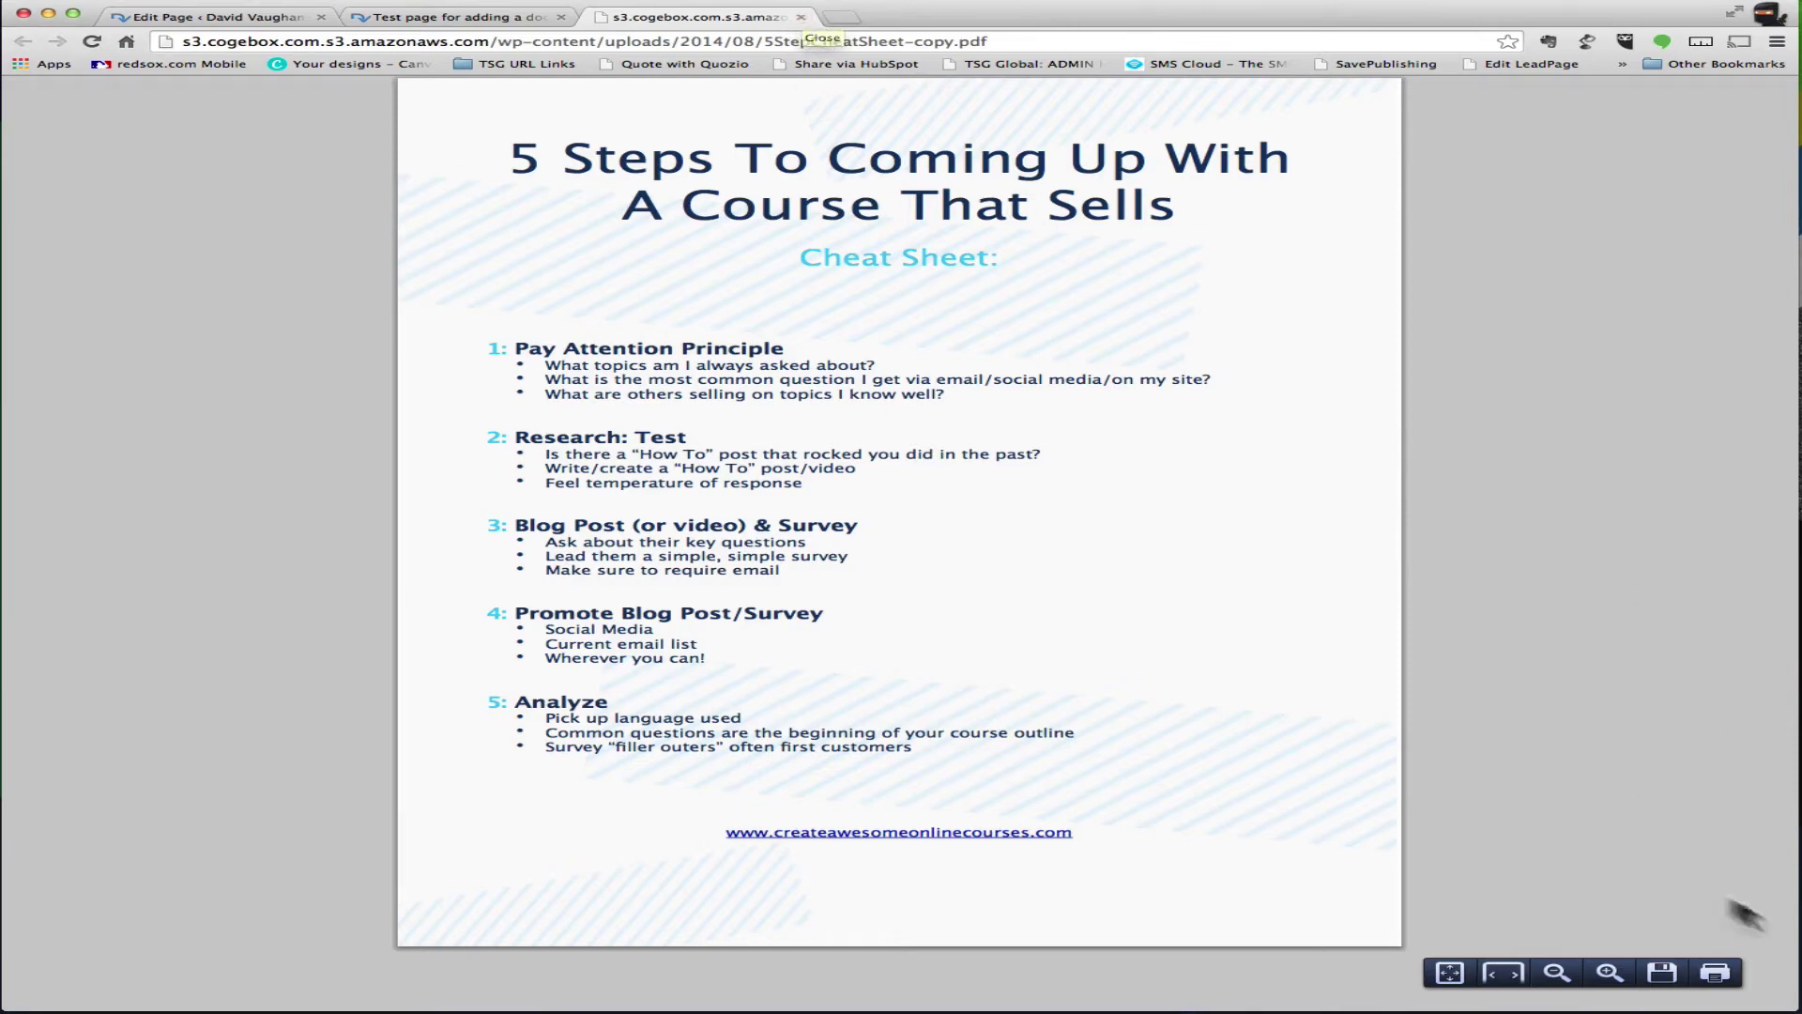
click(801, 17)
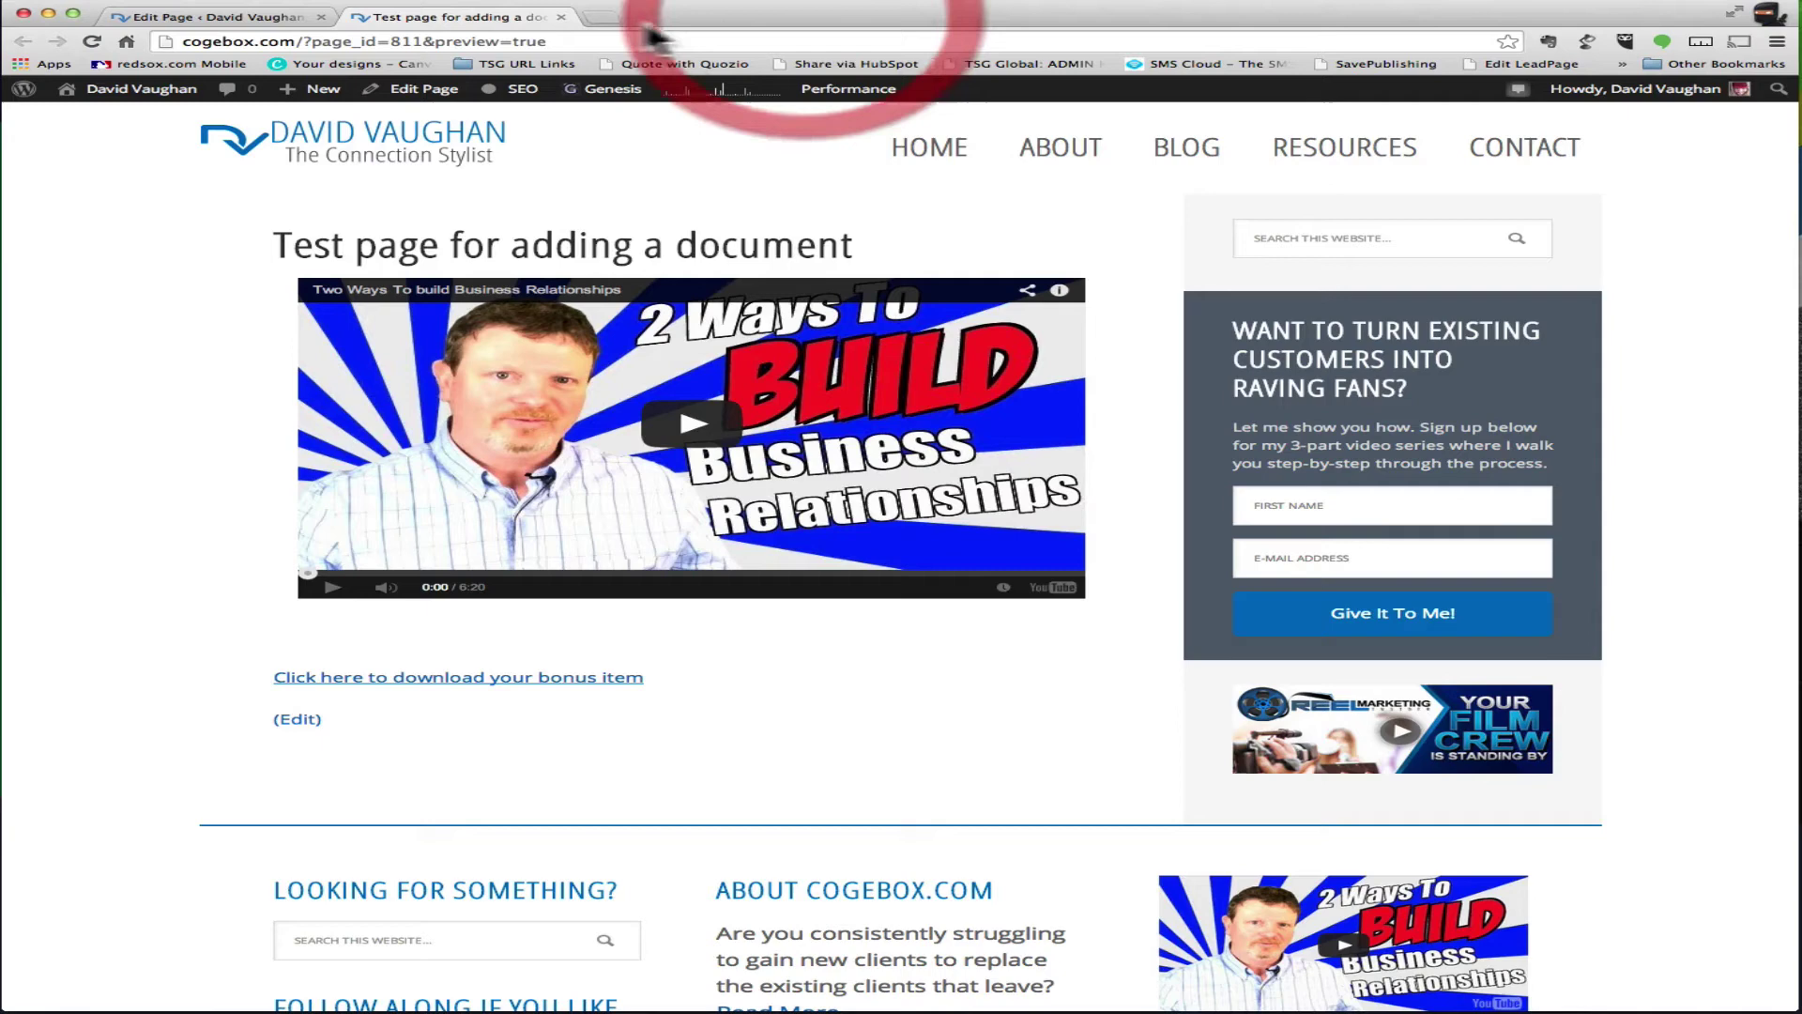
Back in the editor, delete the linked download line and retype 'Click here to download' on a new line.
click(561, 17)
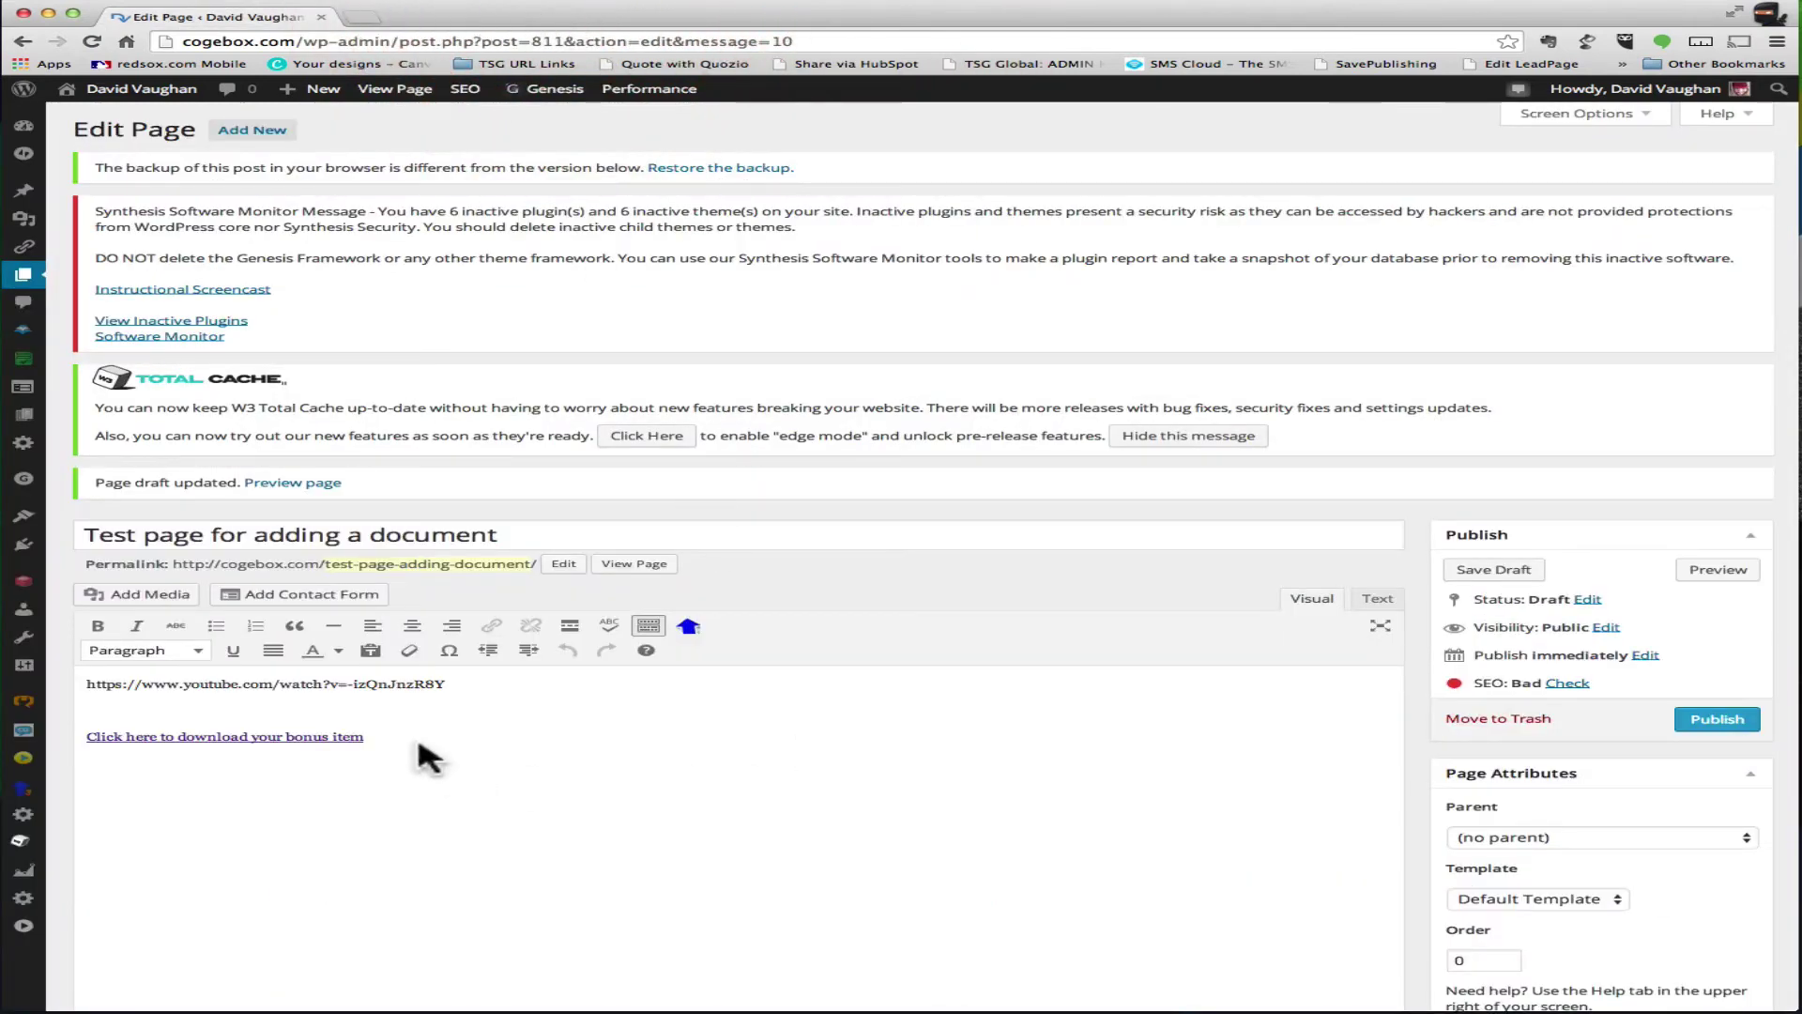
click(383, 737)
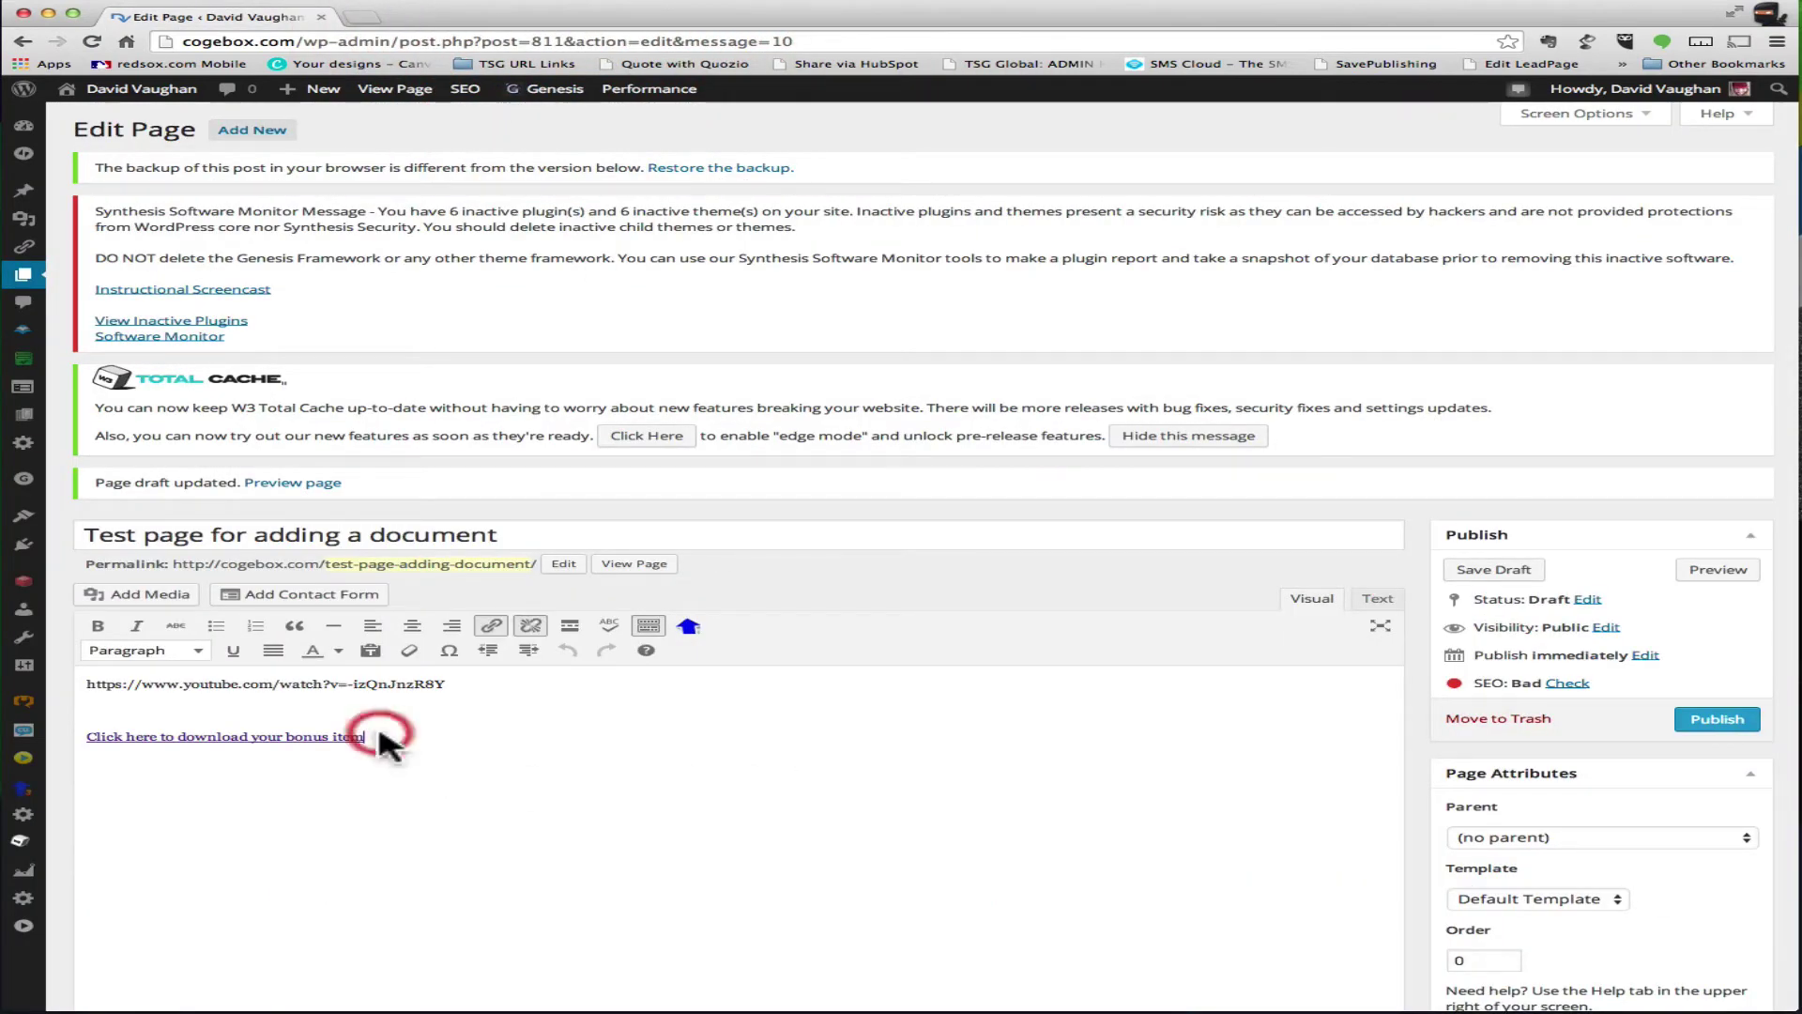
drag(380, 736, 82, 738)
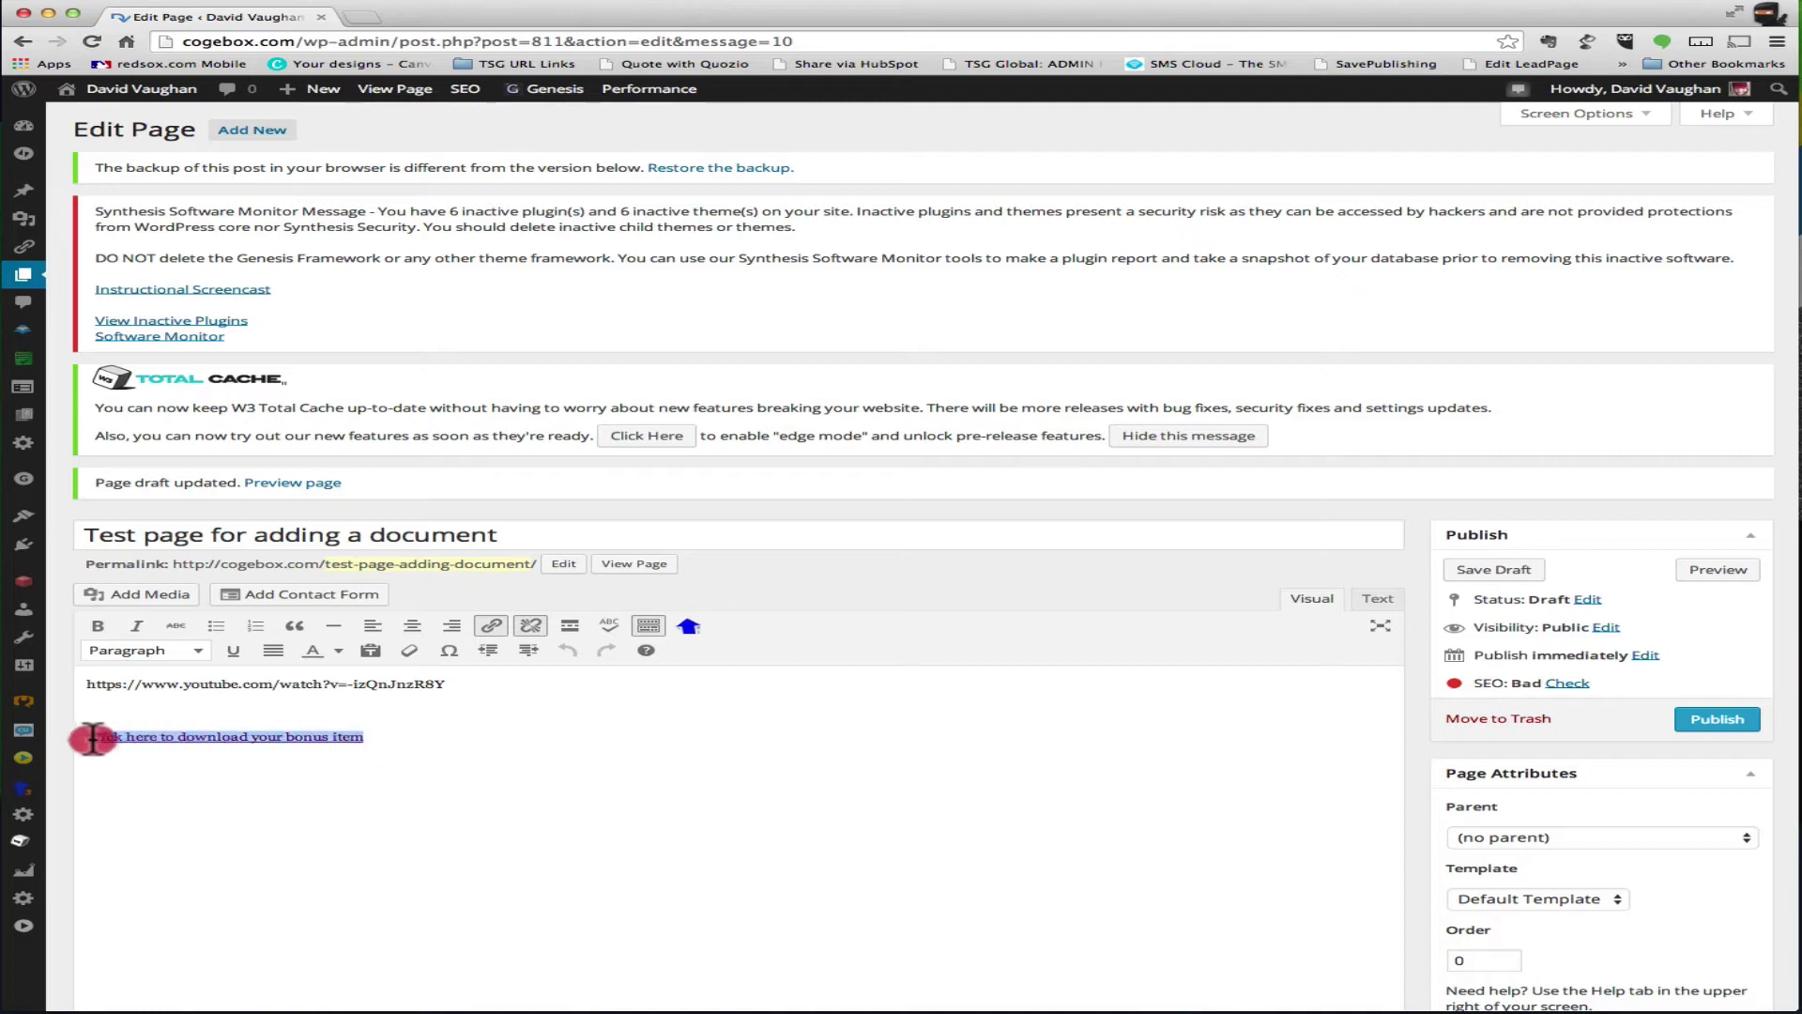
key(BackSpace)
key(Return)
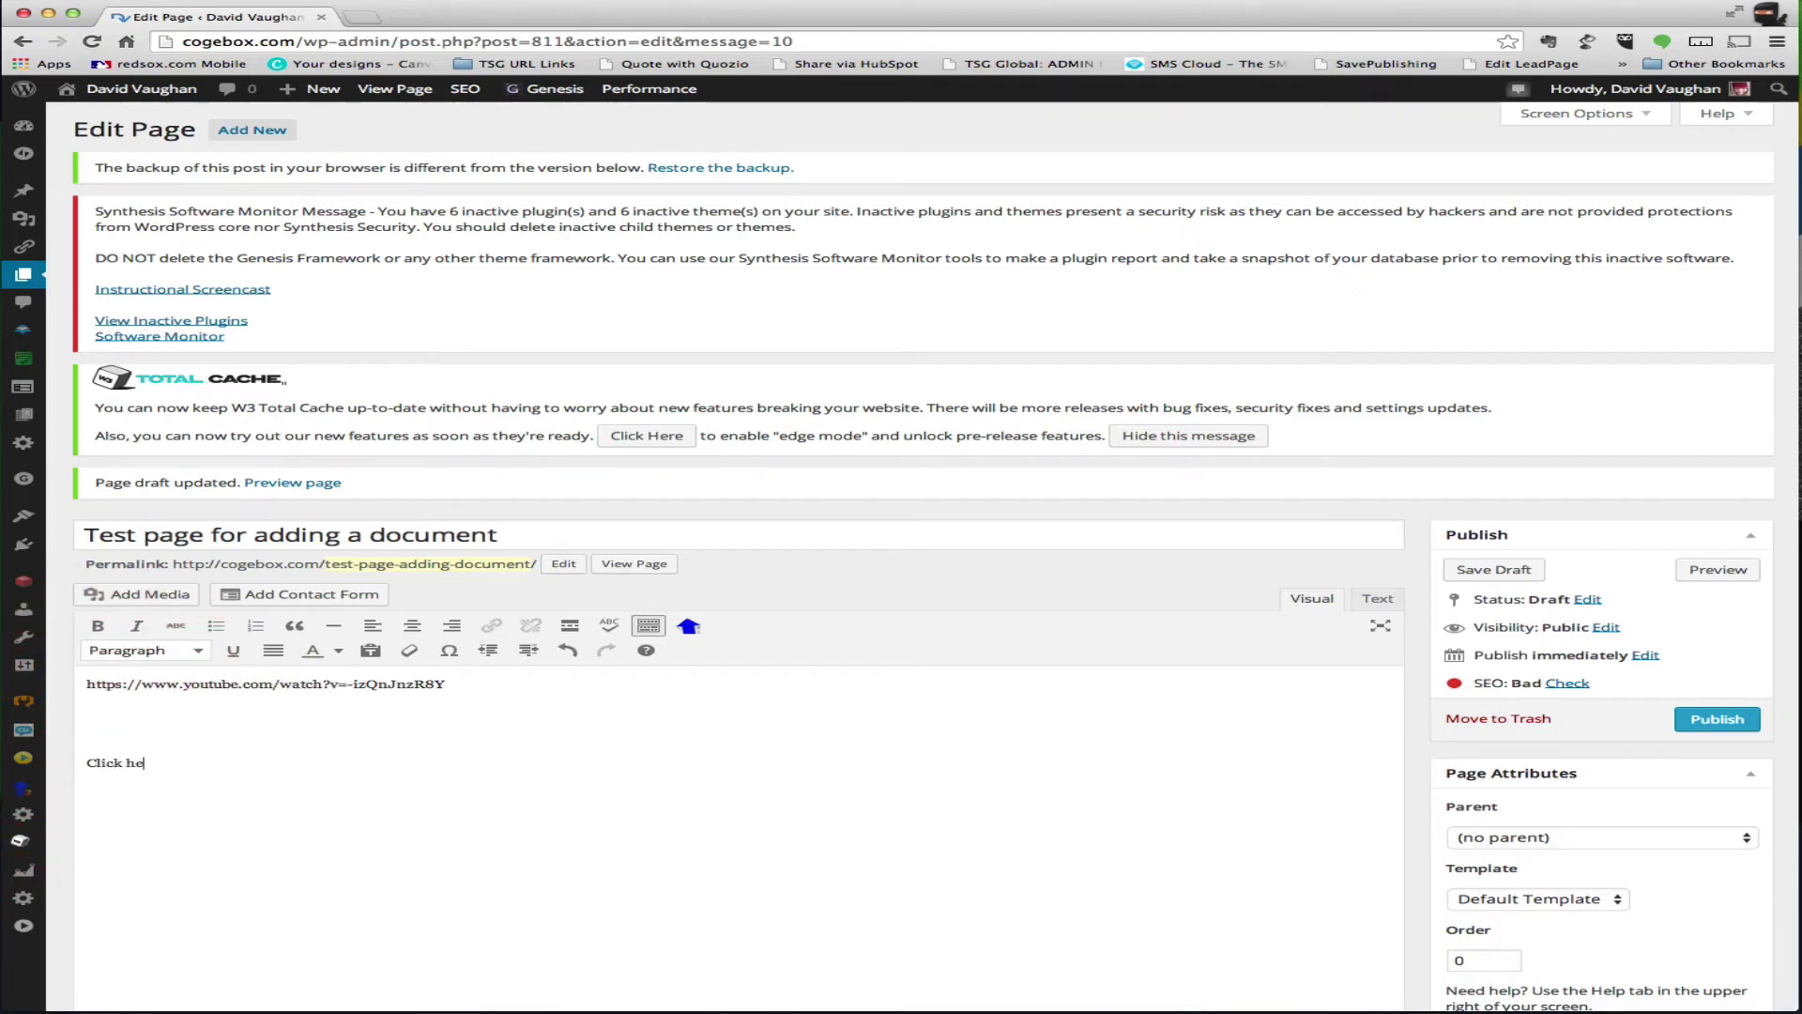
text(Click here to download your bonus item)
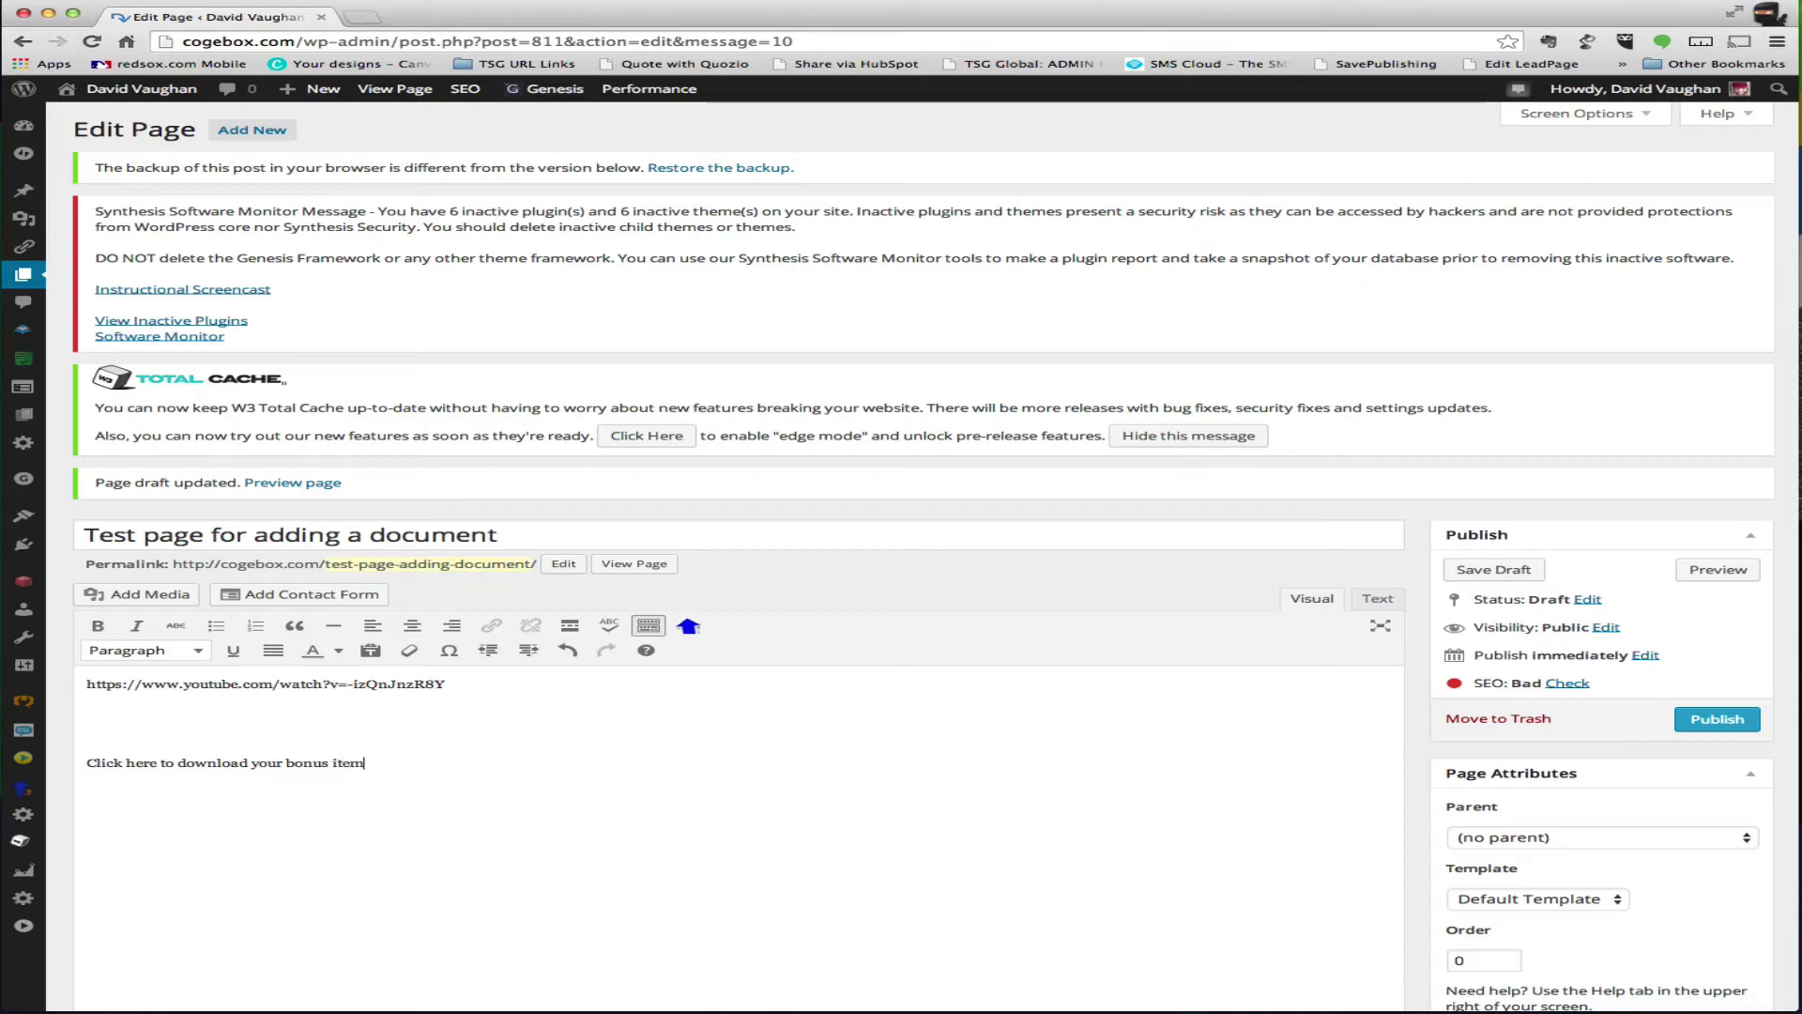
Link the download sentence to the S3 URL of 5StepsCheatSheet.pdf, opening in a new tab.
drag(364, 760, 68, 753)
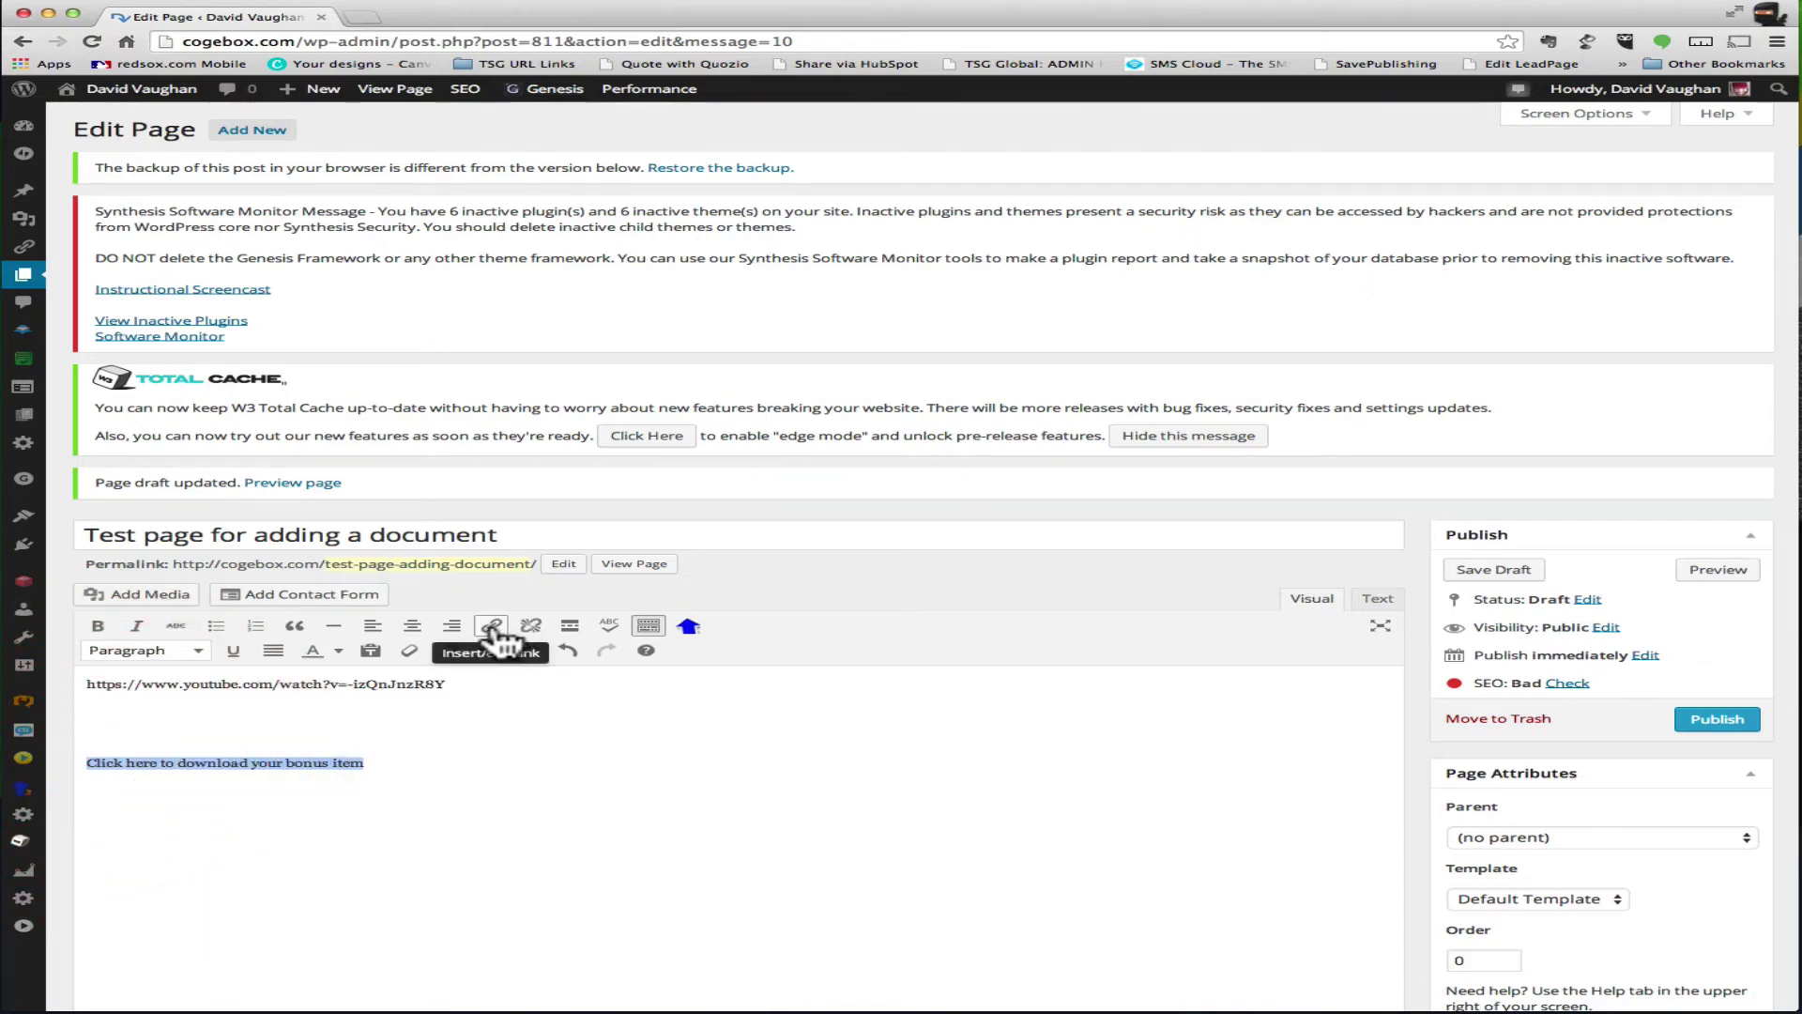
click(491, 636)
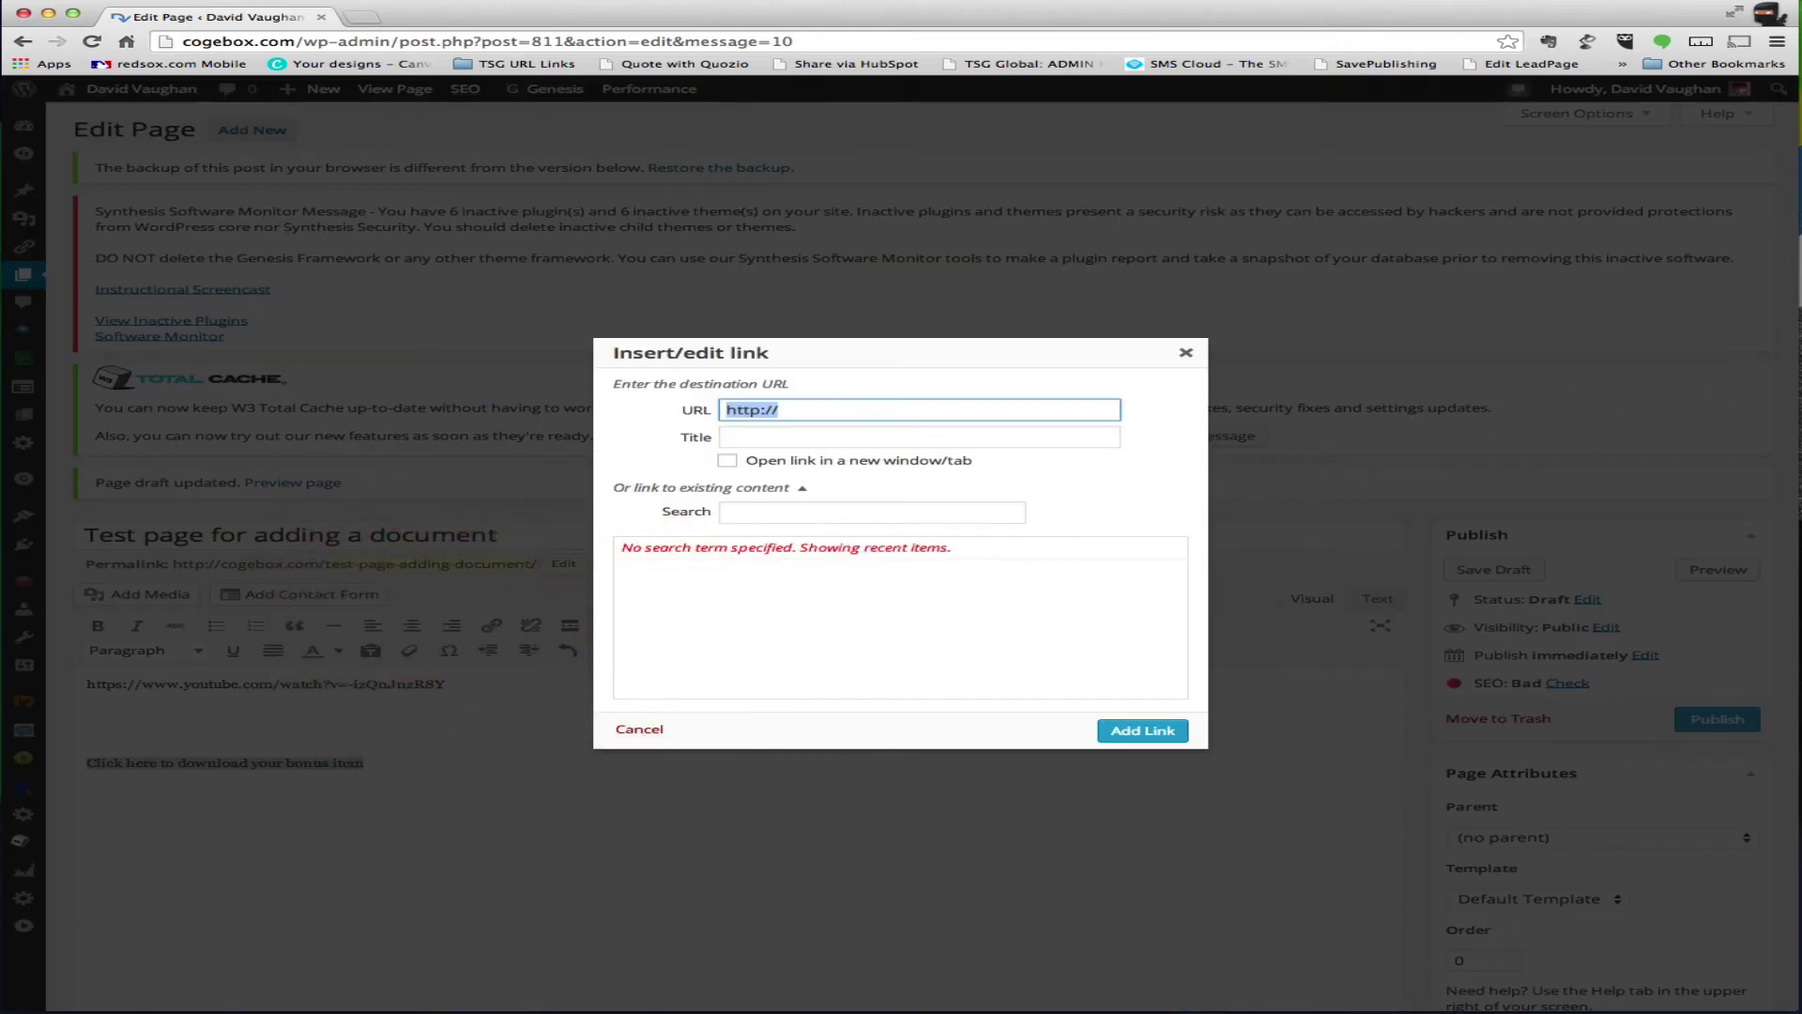
key(super+Tab)
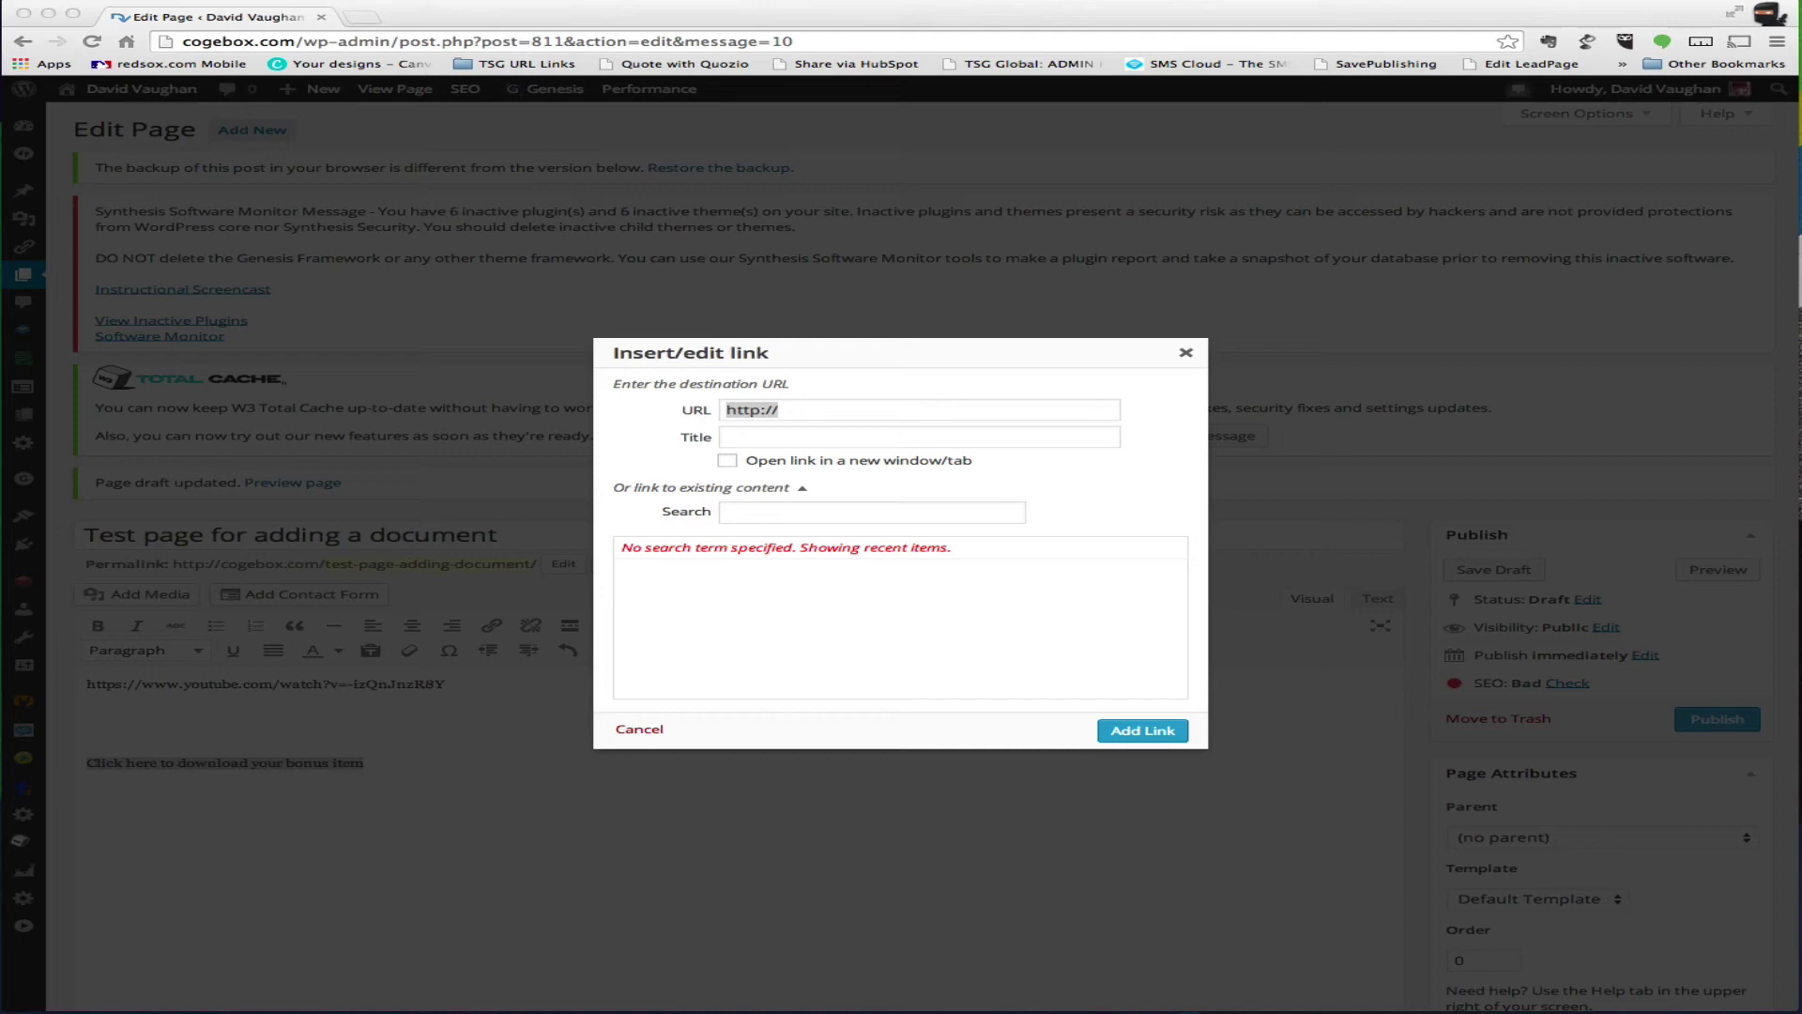
click(847, 411)
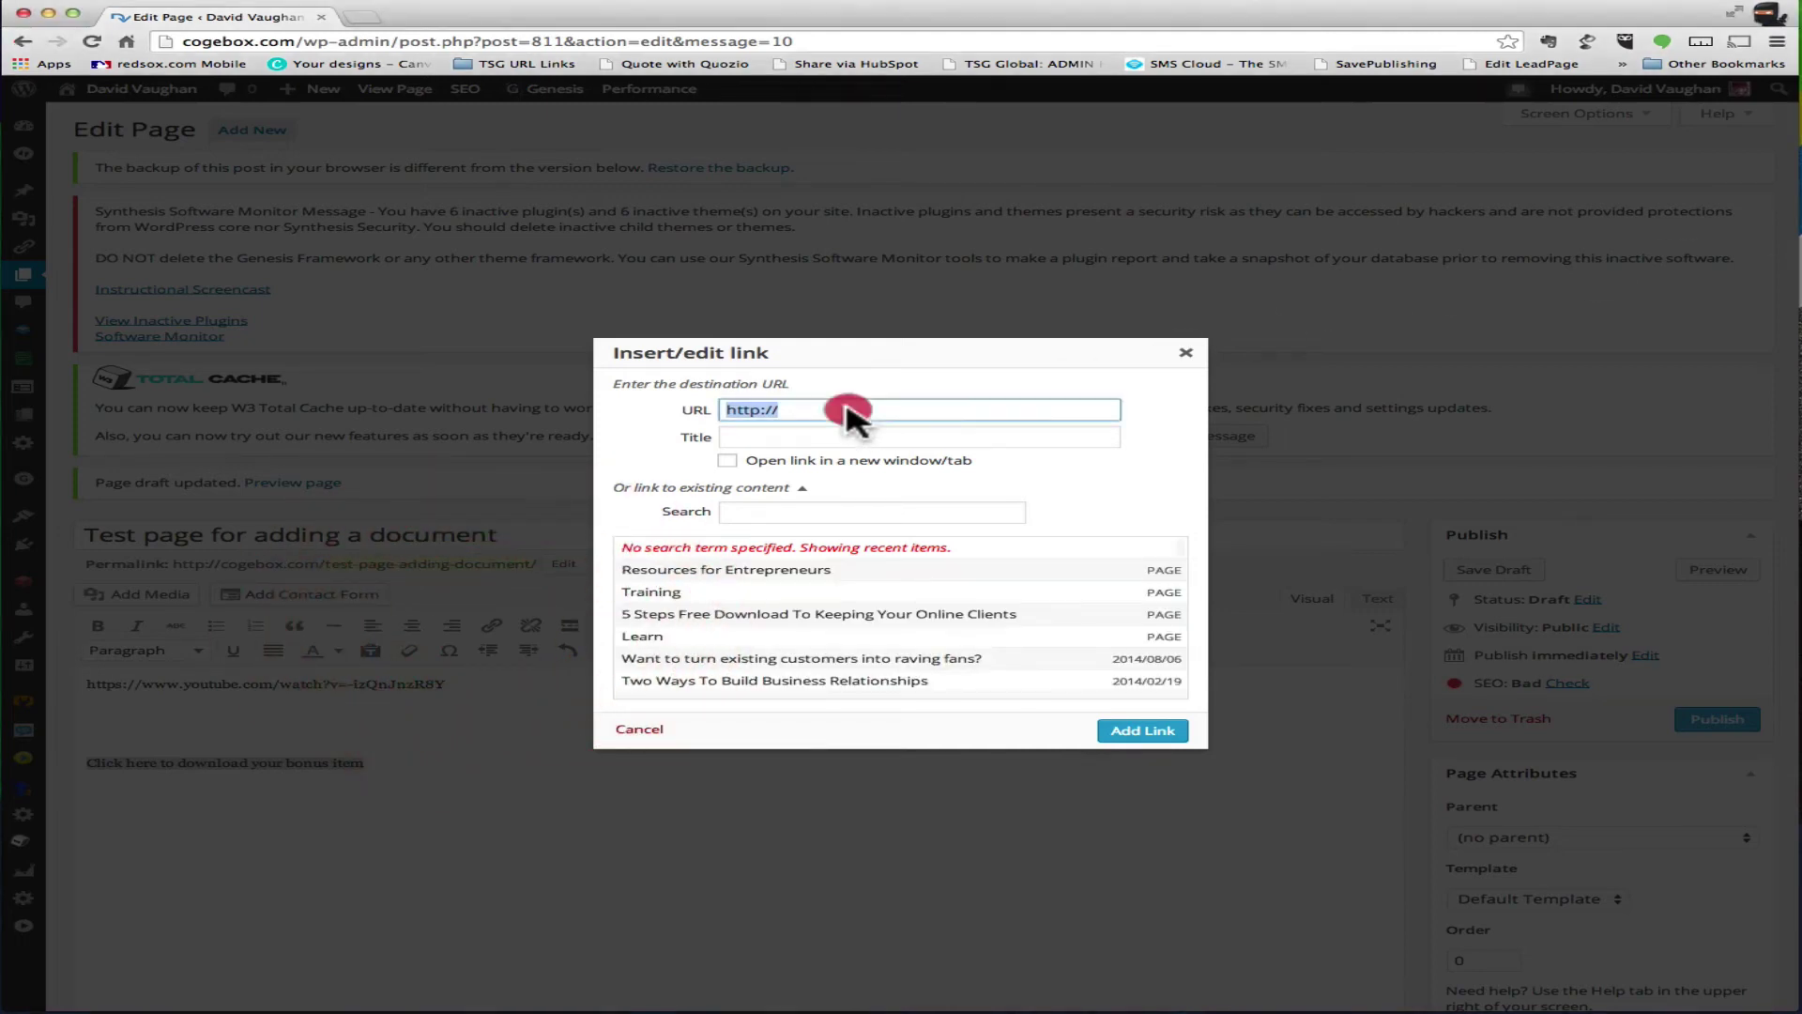
click(853, 409)
key(BackSpace)
key(BackSpace)
key(BackSpace)
key(BackSpace)
key(BackSpace)
key(BackSpace)
key(BackSpace)
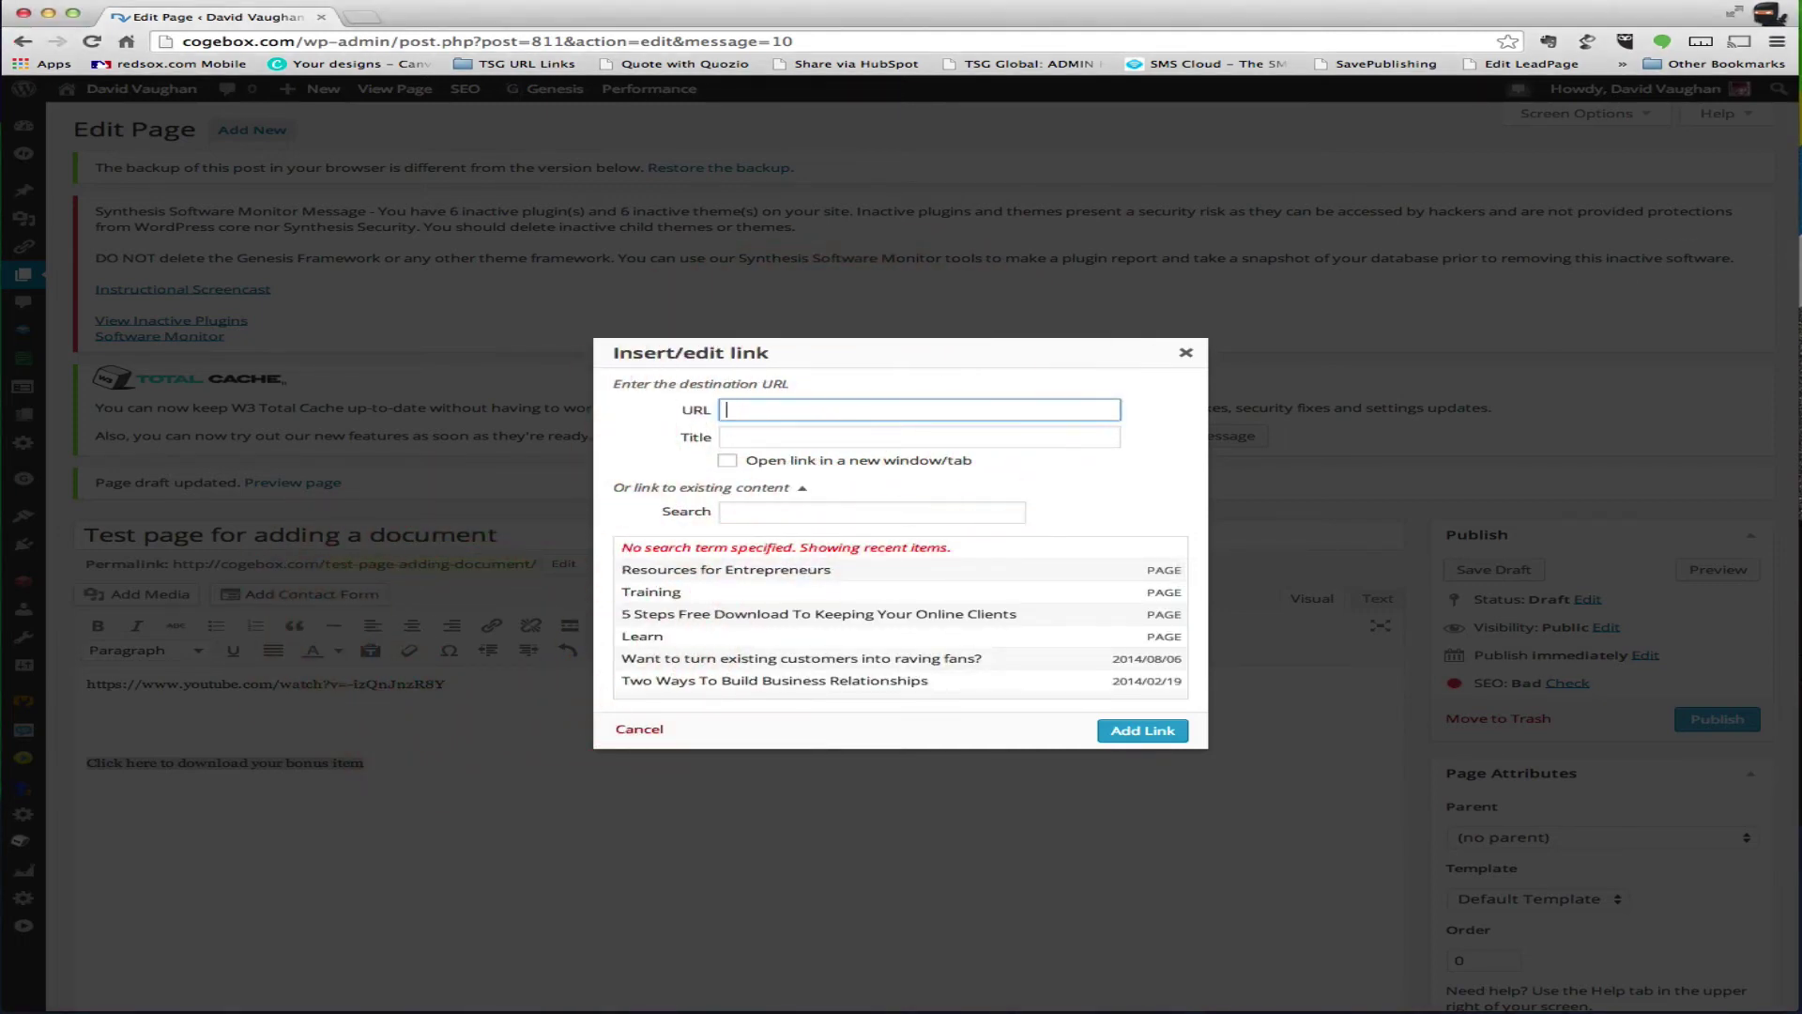
text(com.s3.amazonaws.com/5StepsCheatSheet.pdf)
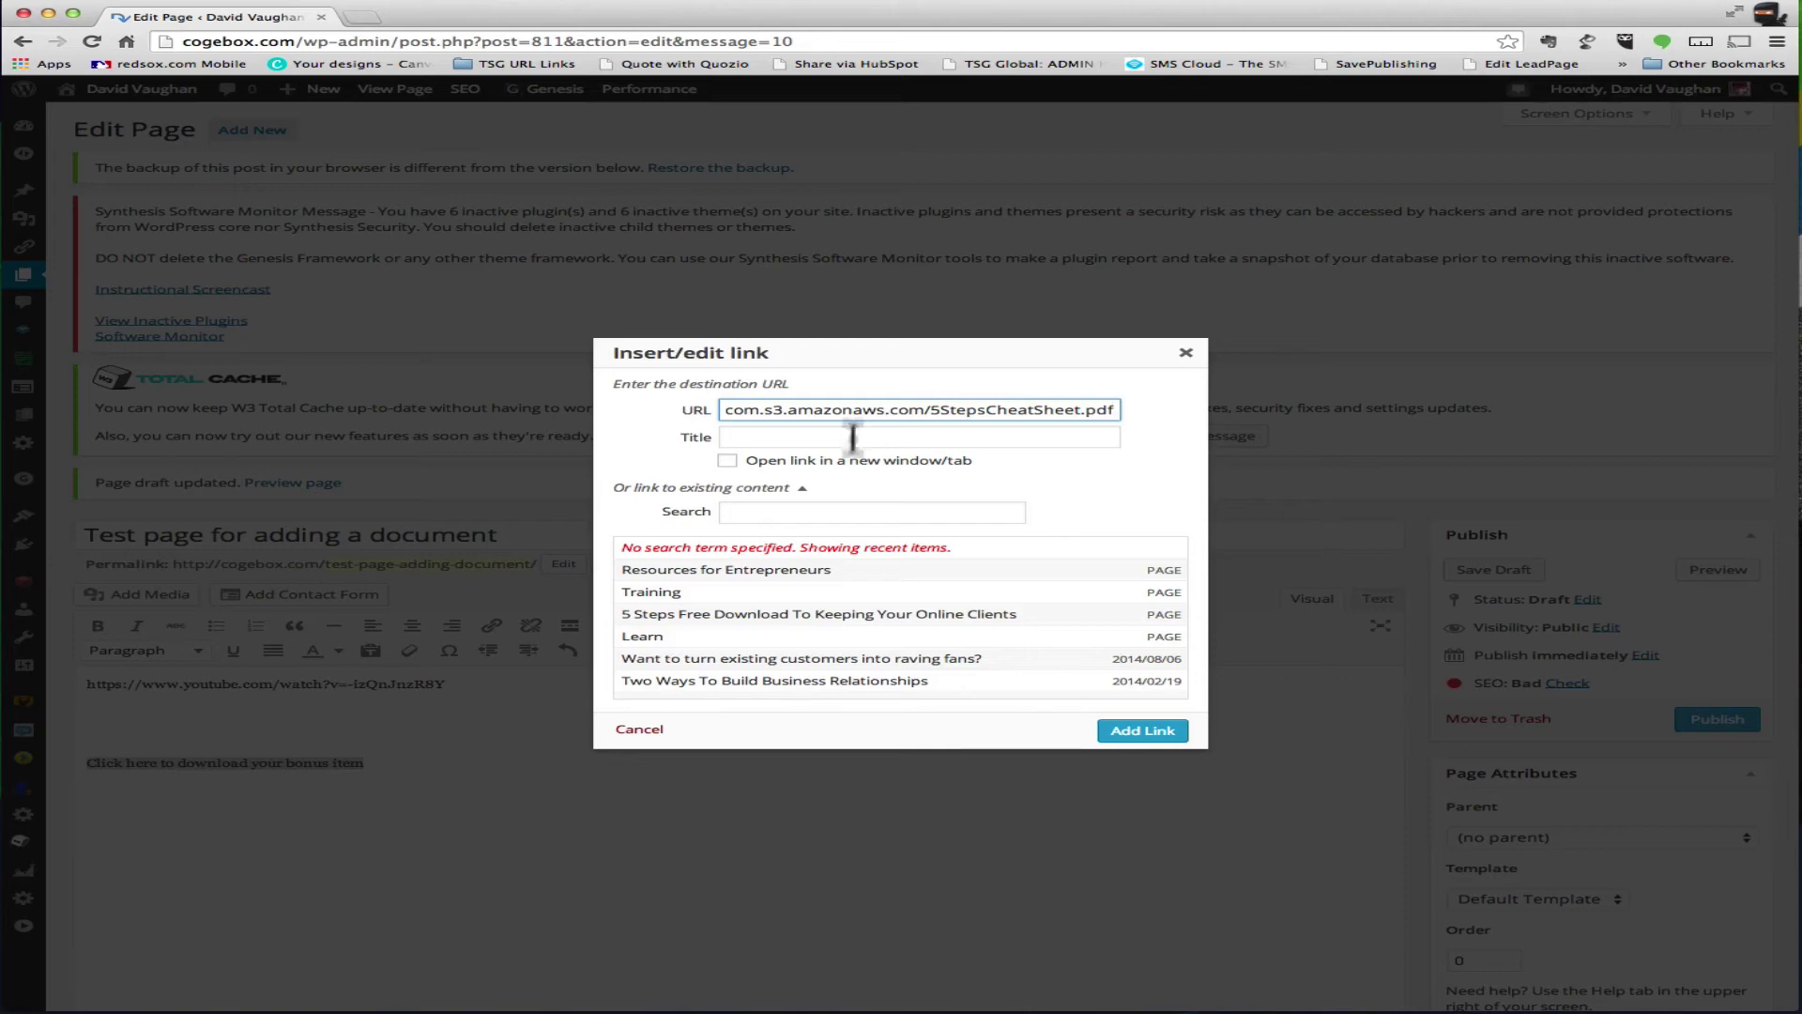
click(727, 460)
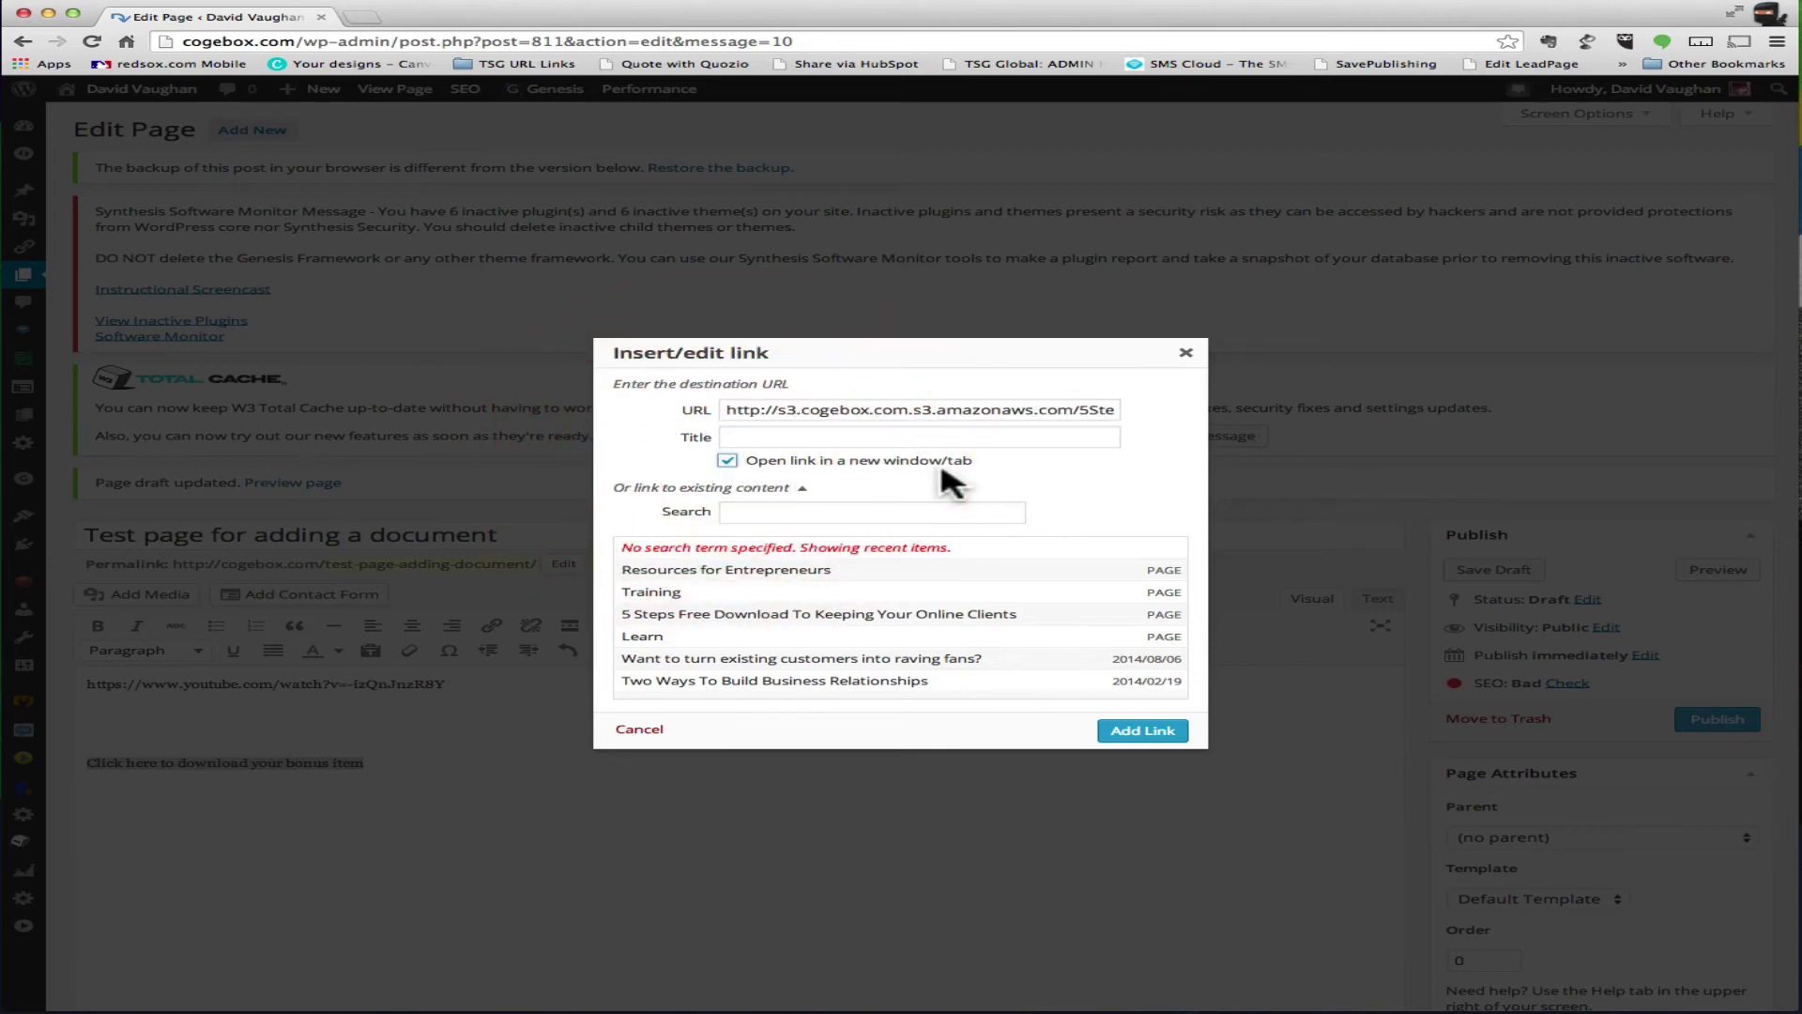
click(1143, 731)
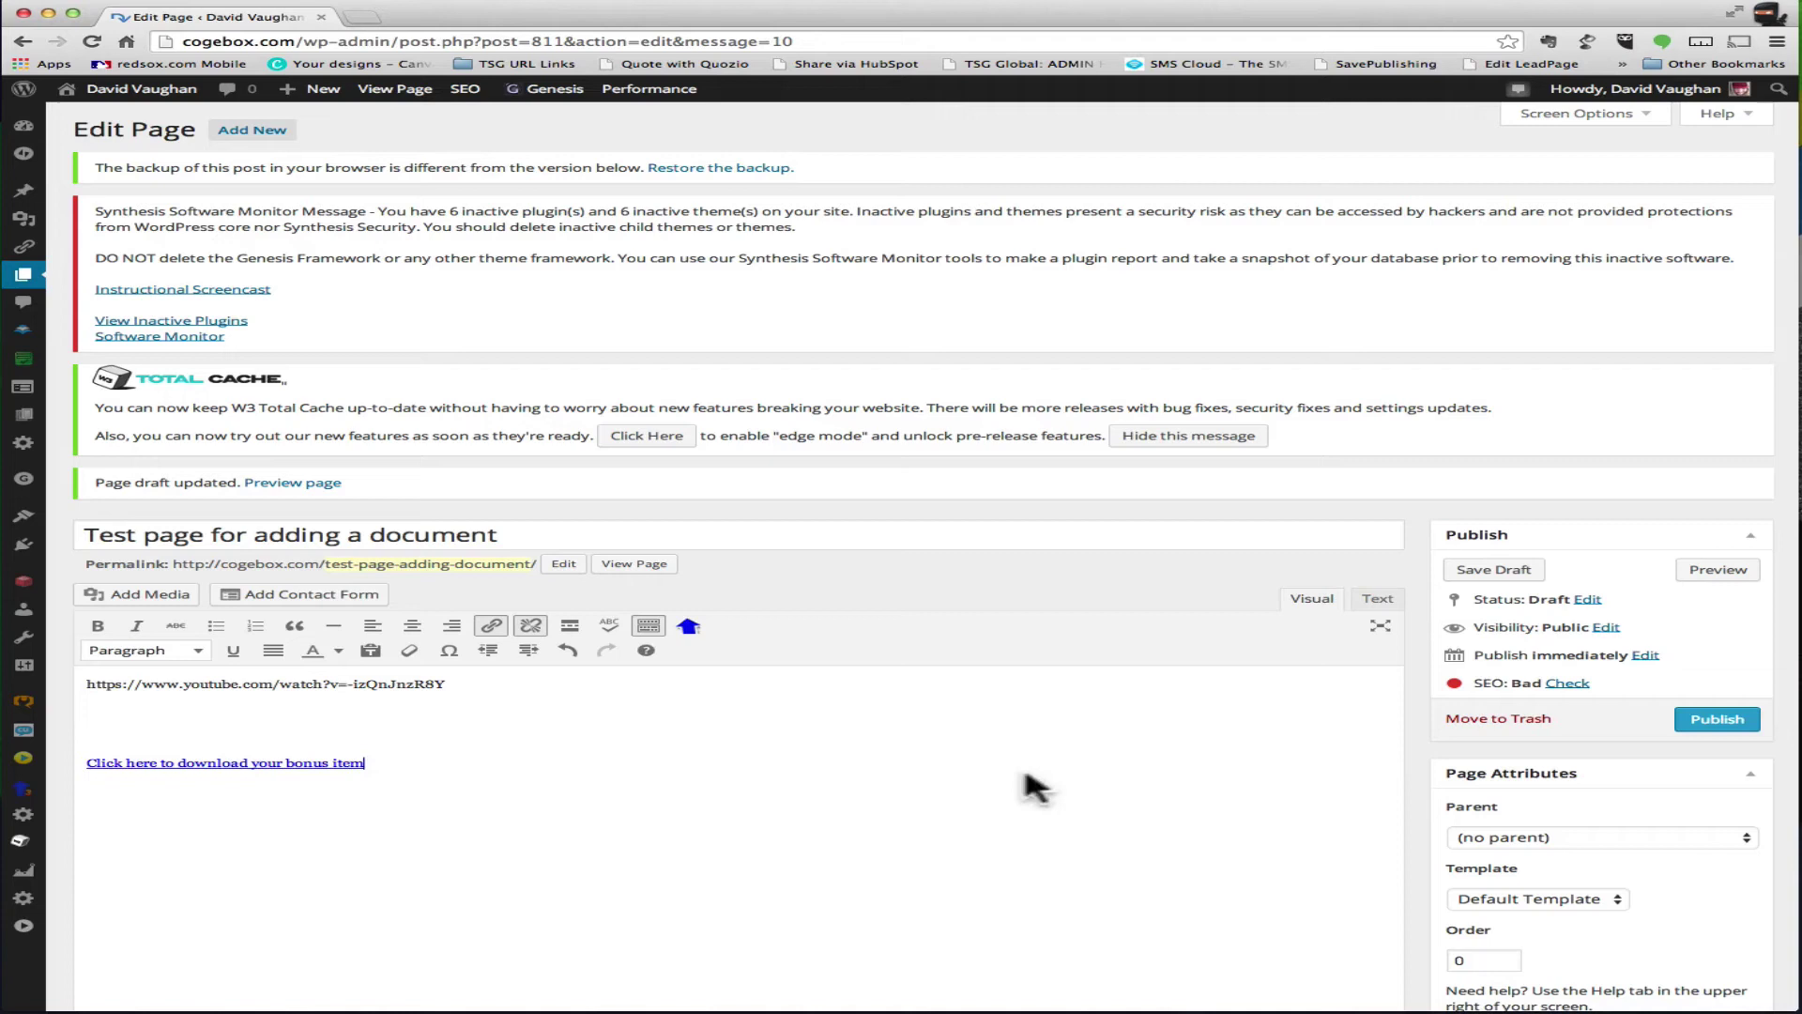
click(1378, 600)
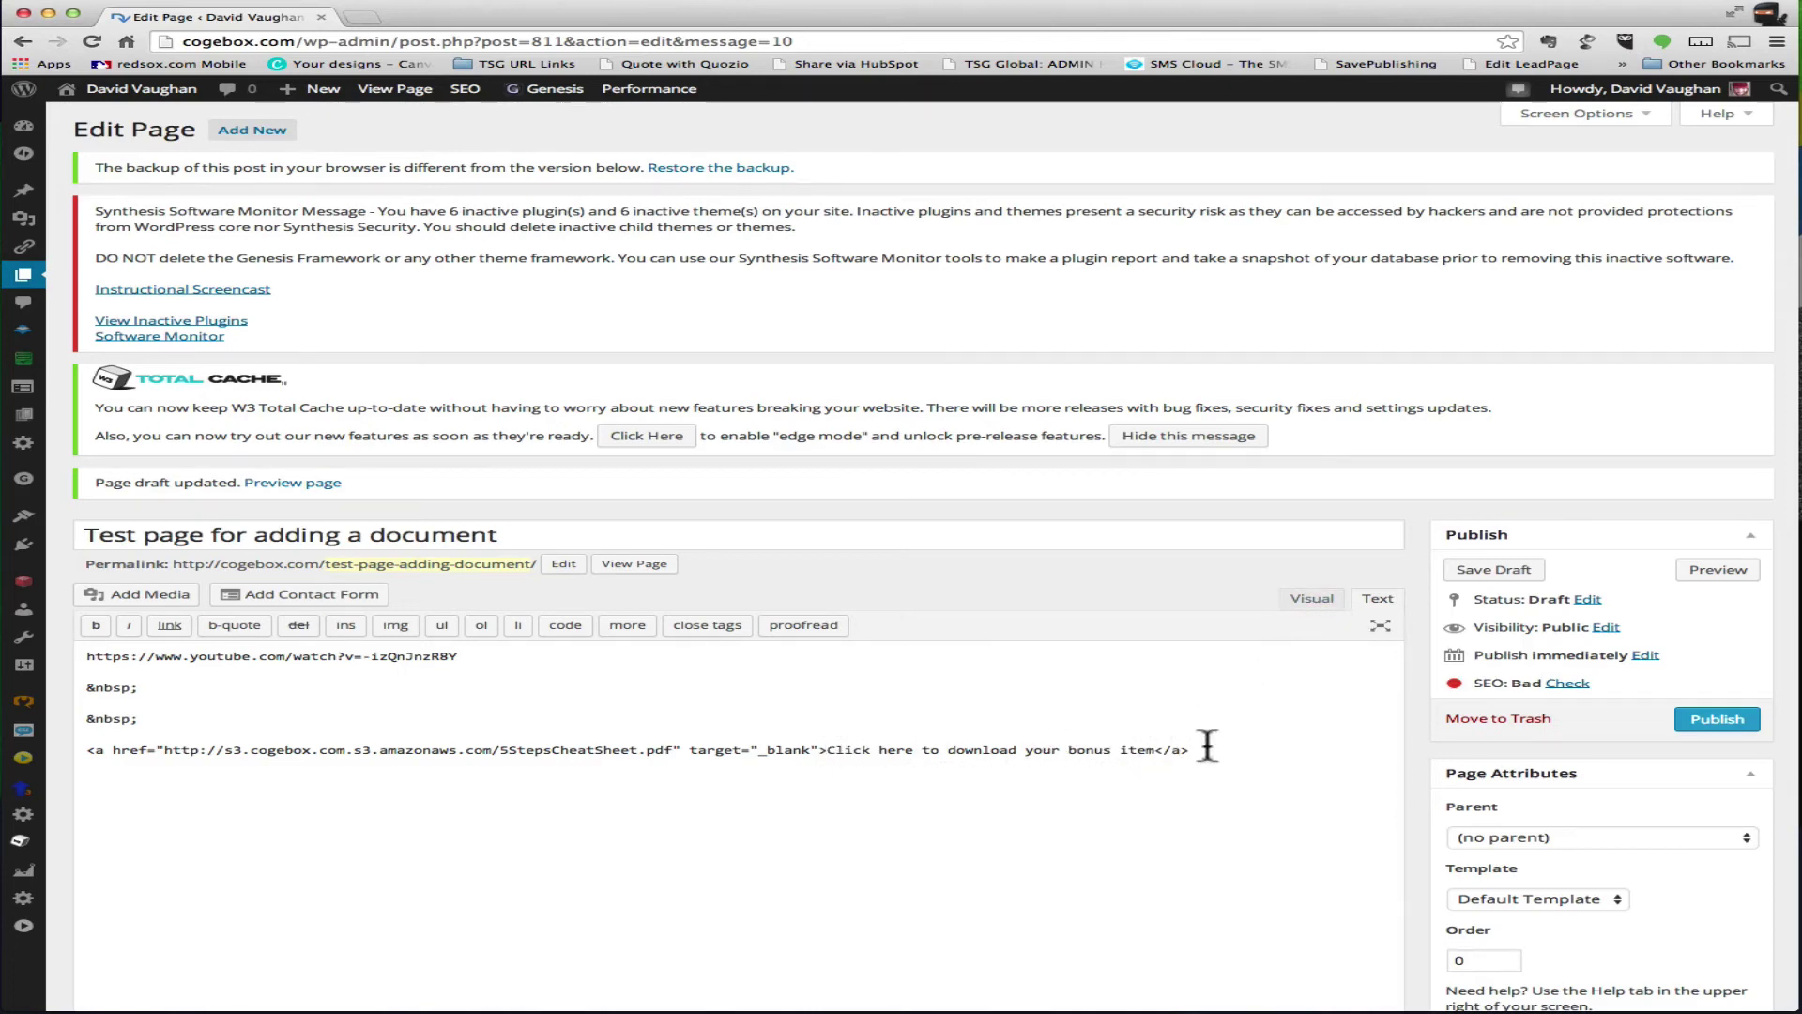
click(1312, 598)
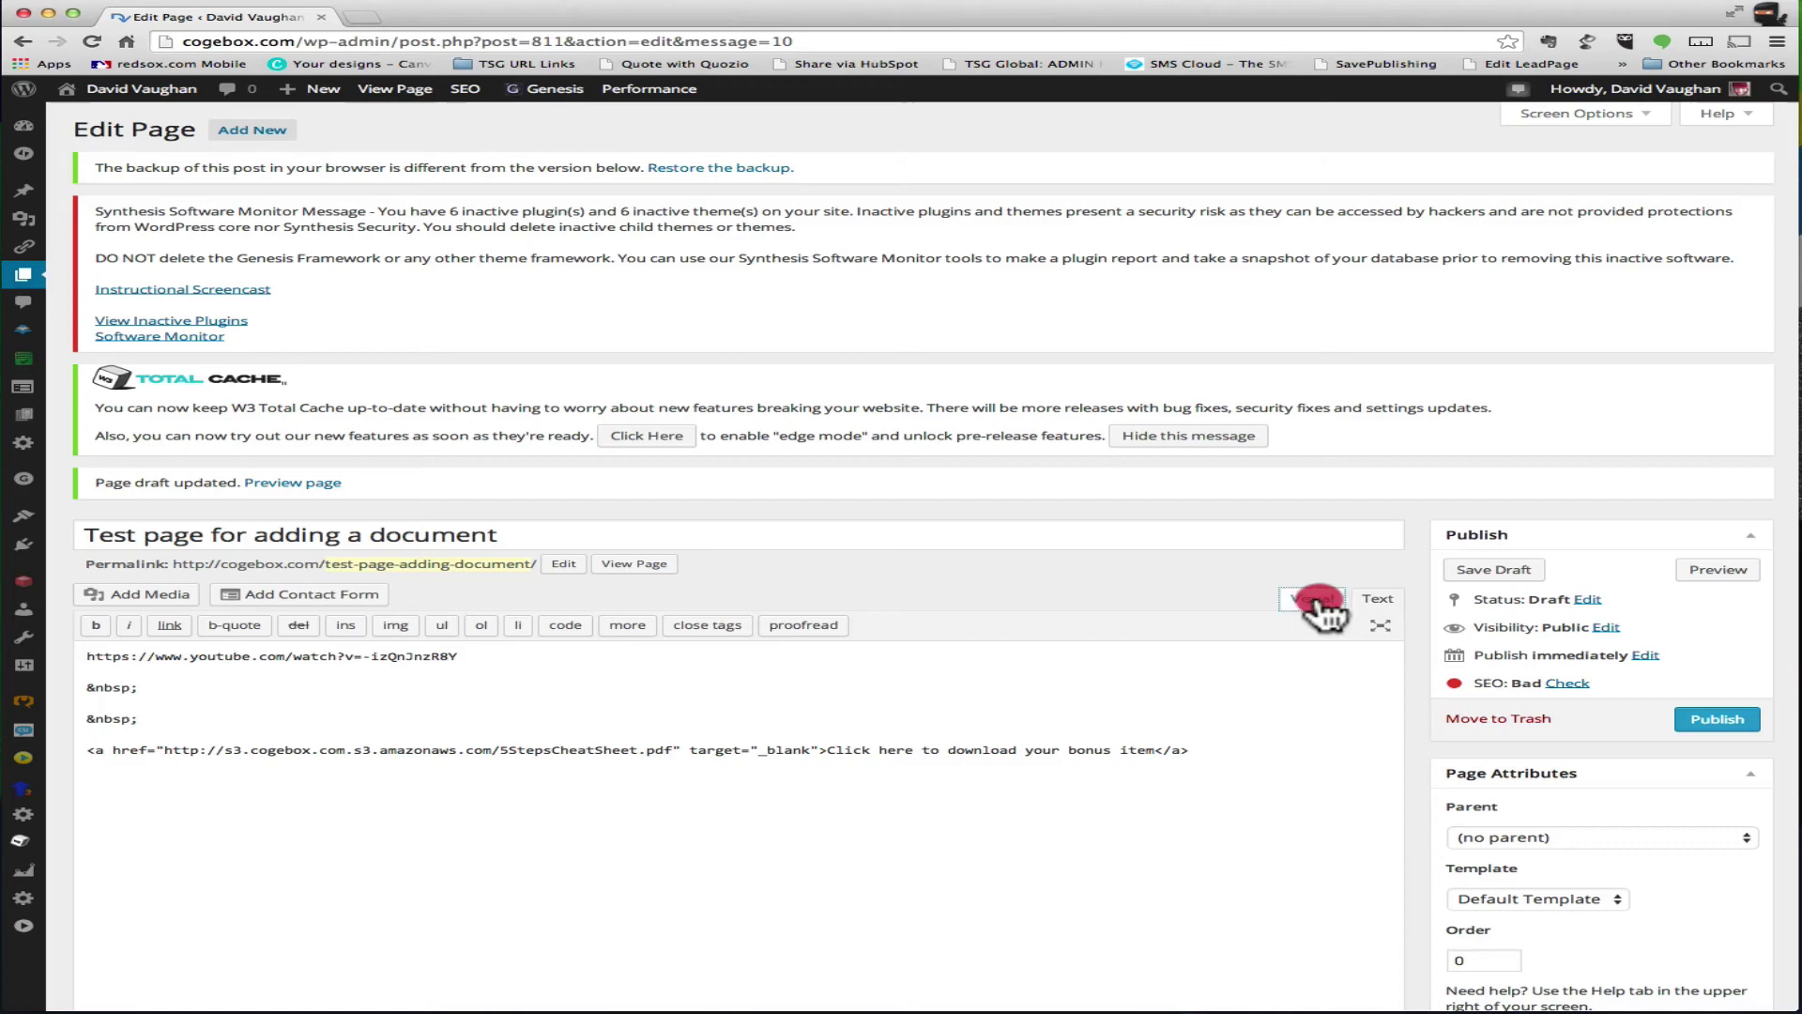
click(1690, 574)
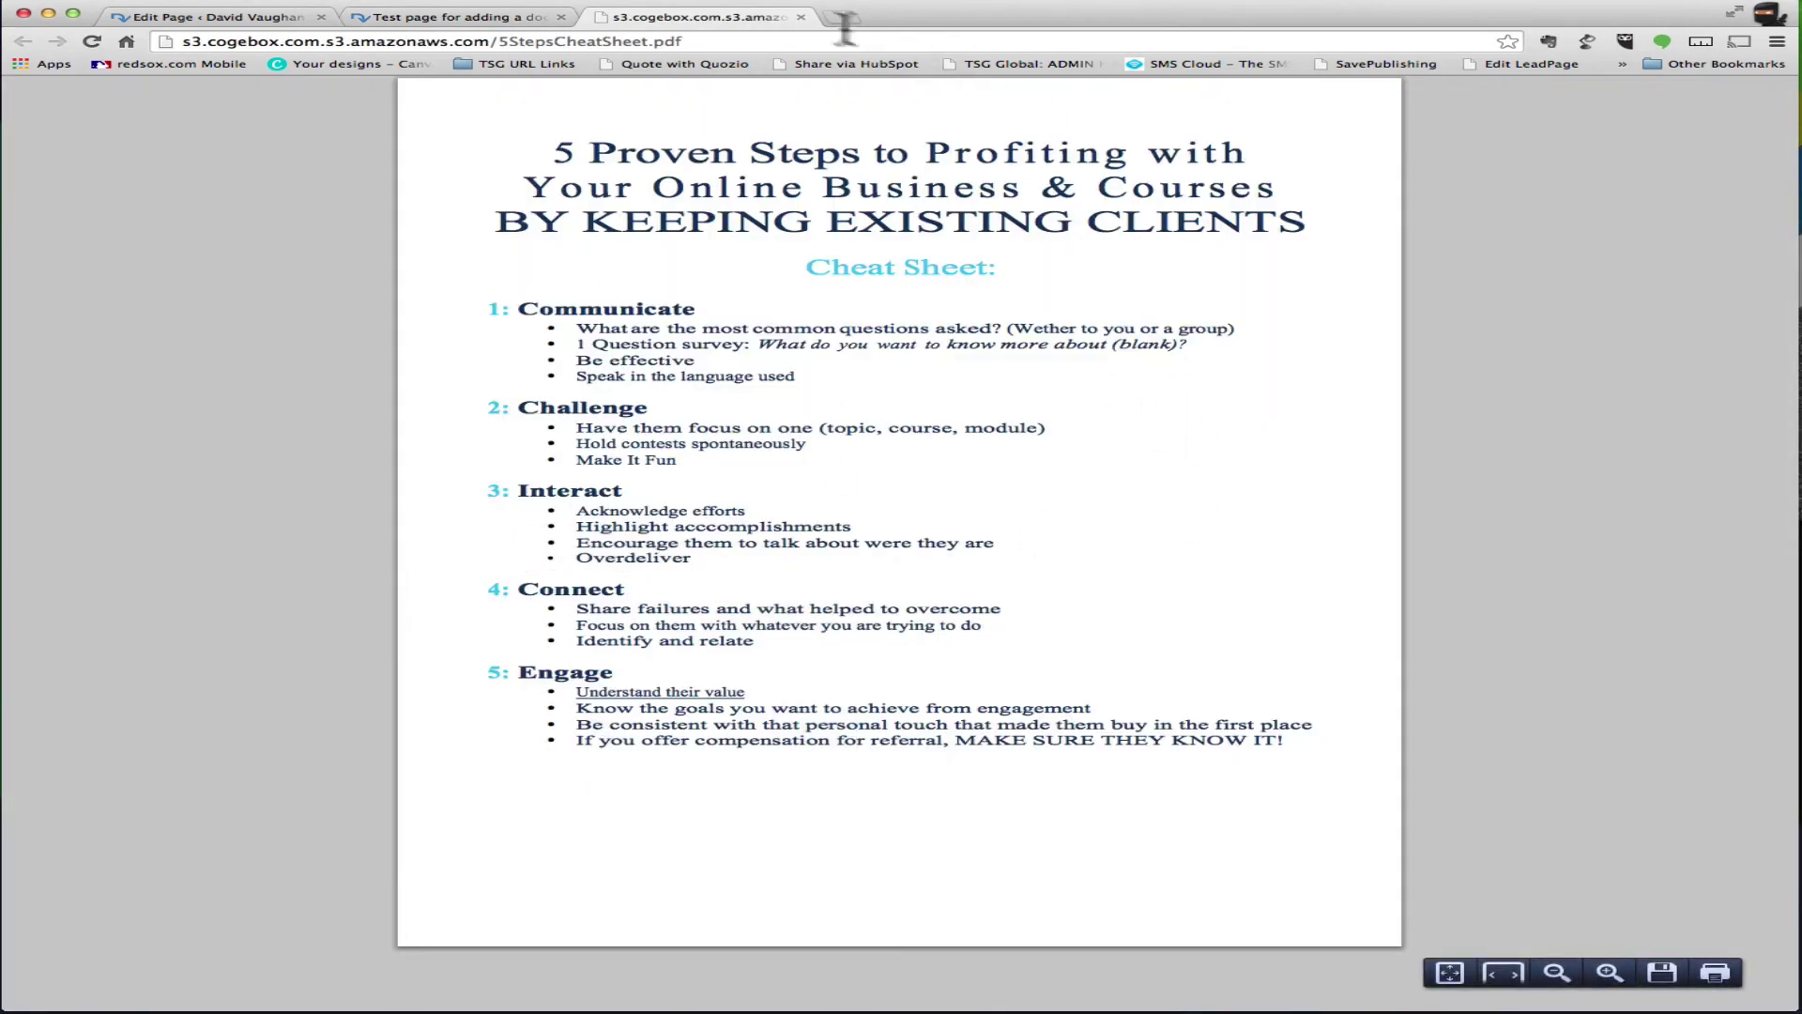
click(800, 17)
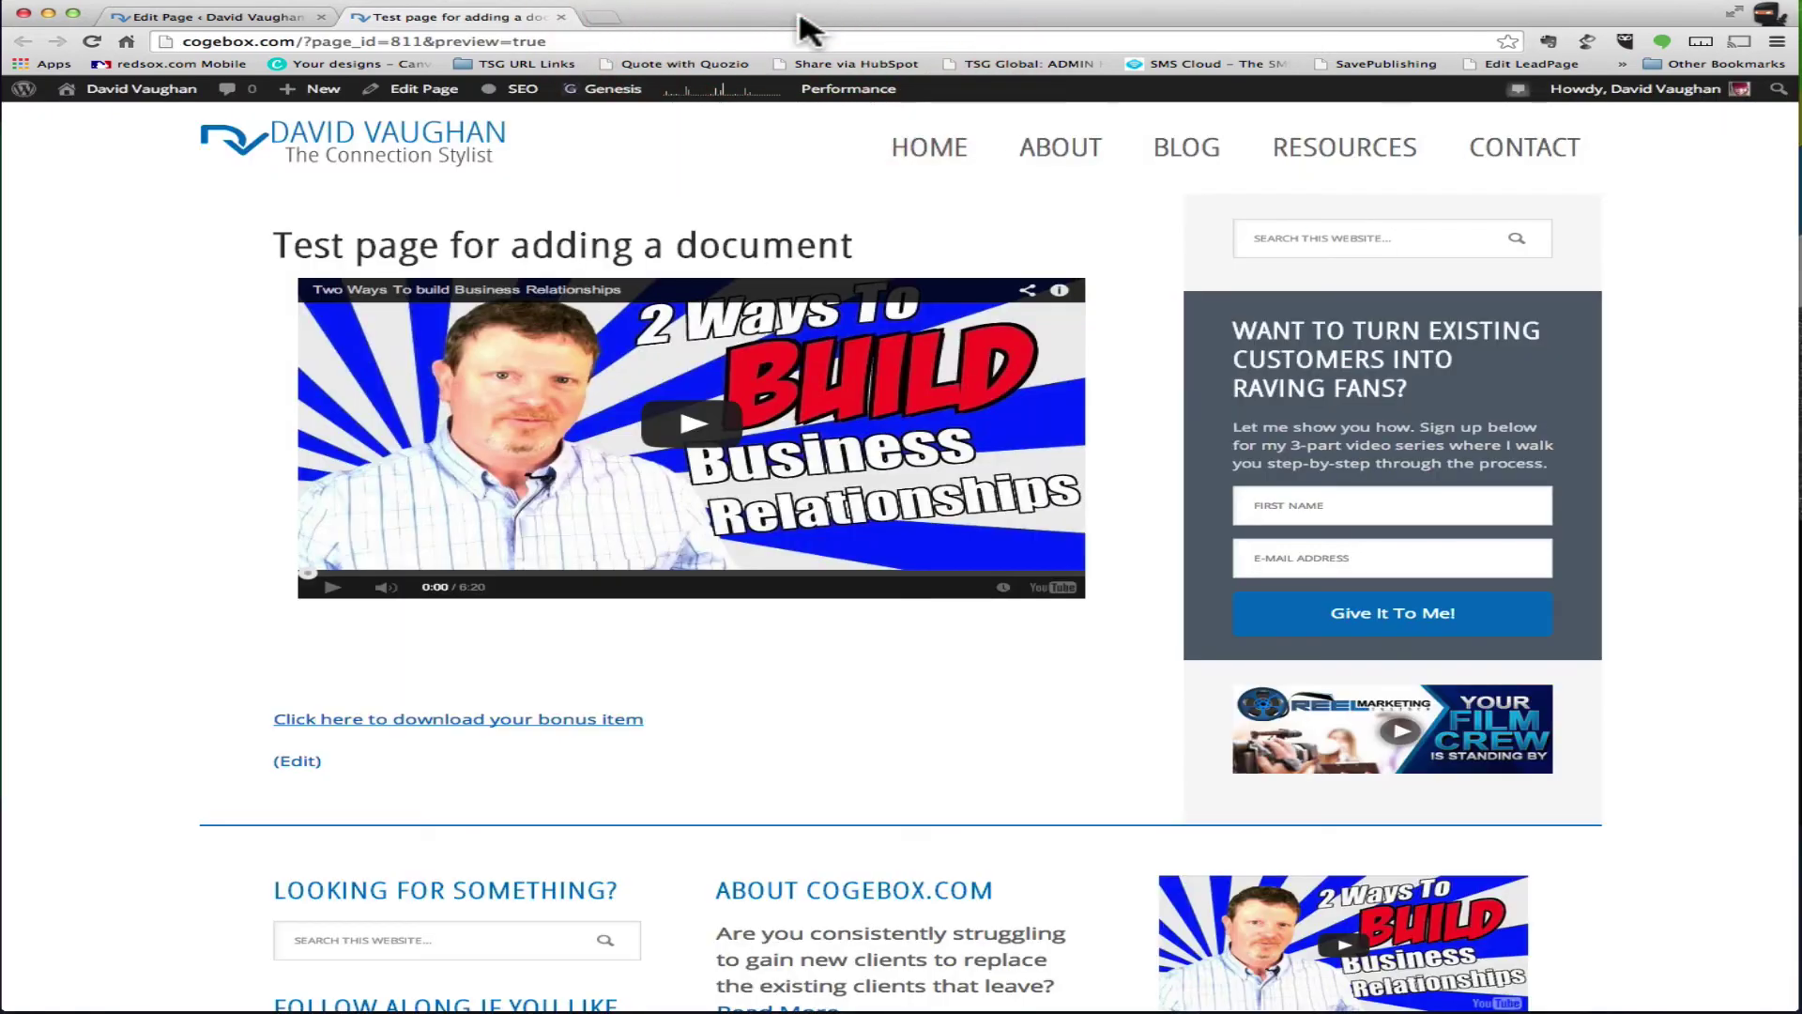
click(561, 17)
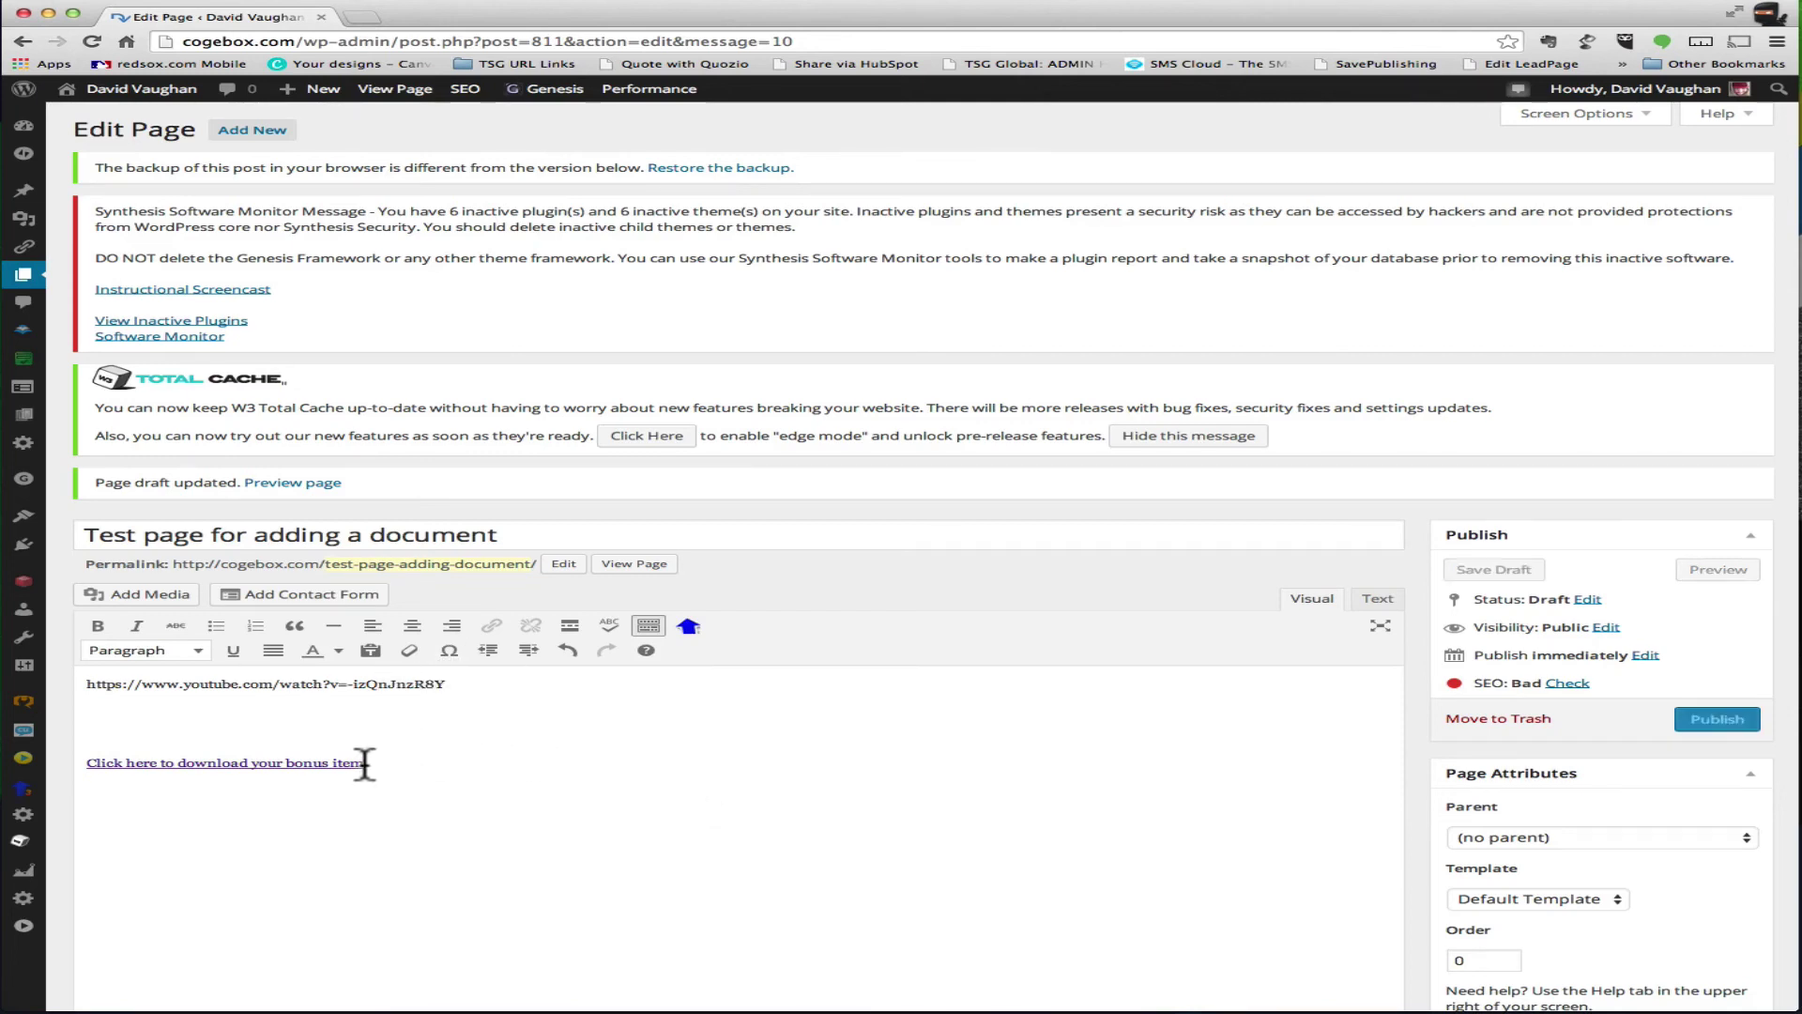
drag(364, 765, 89, 762)
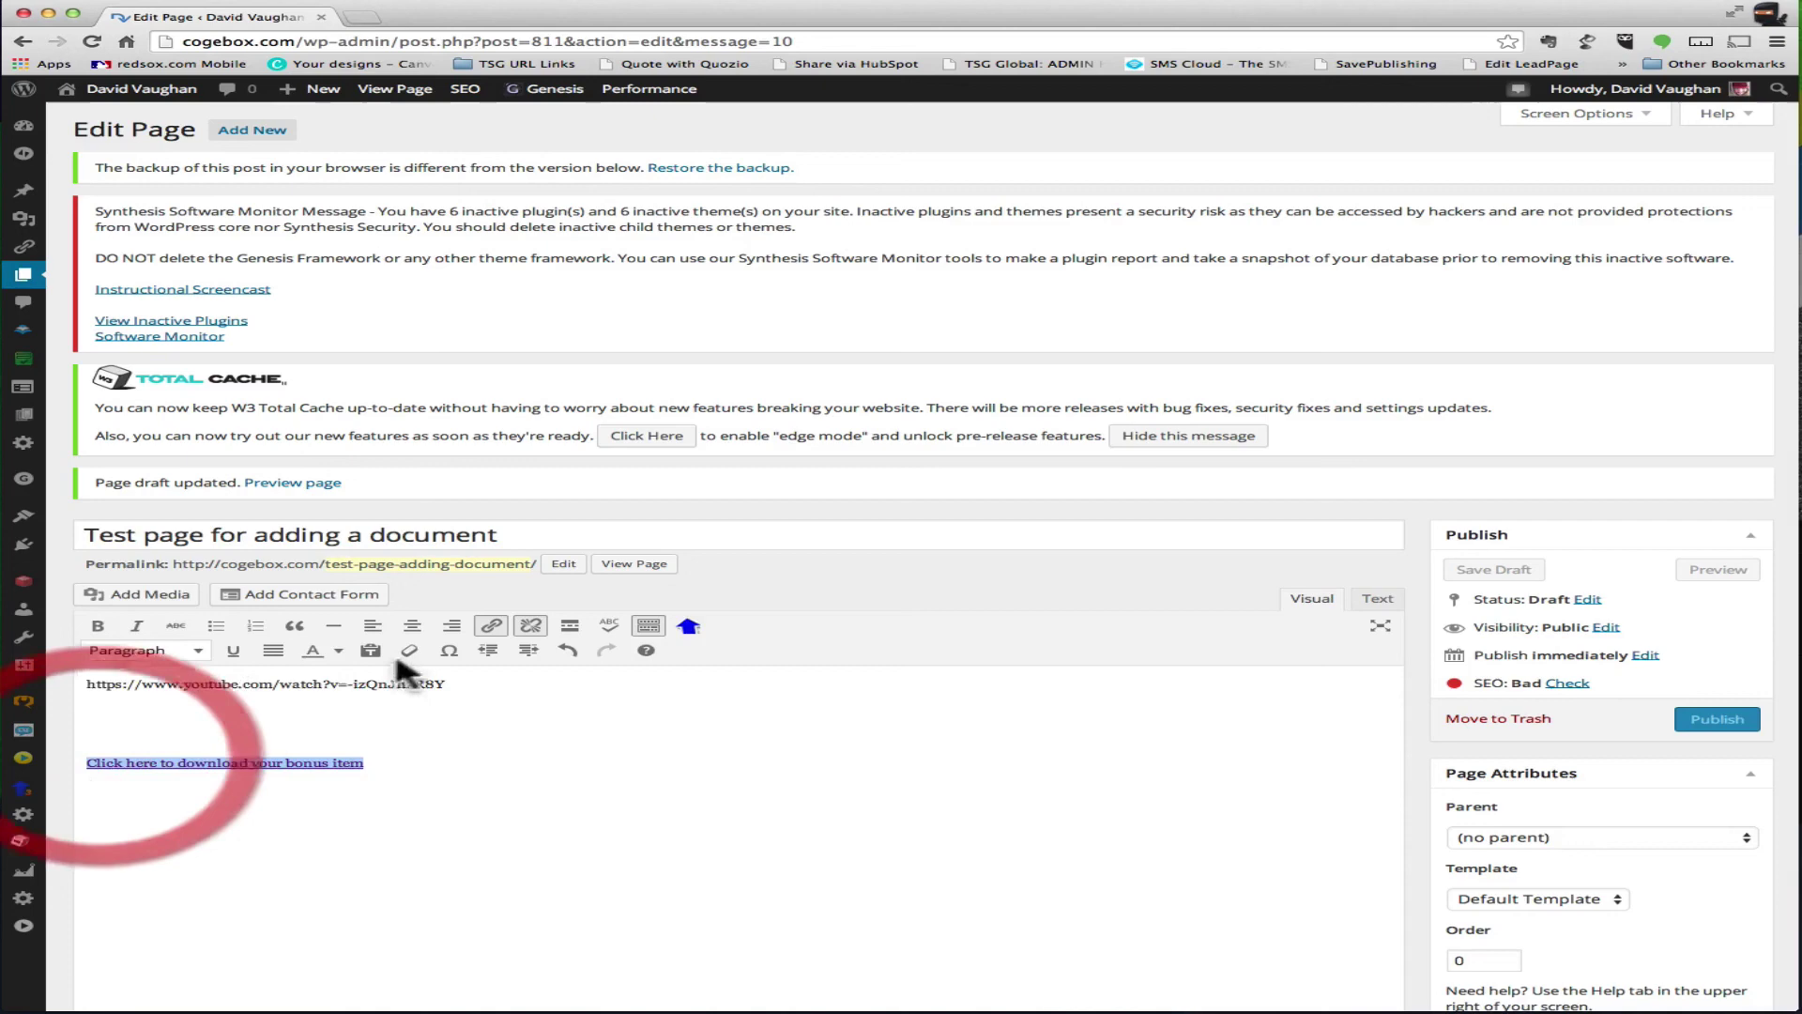
click(488, 628)
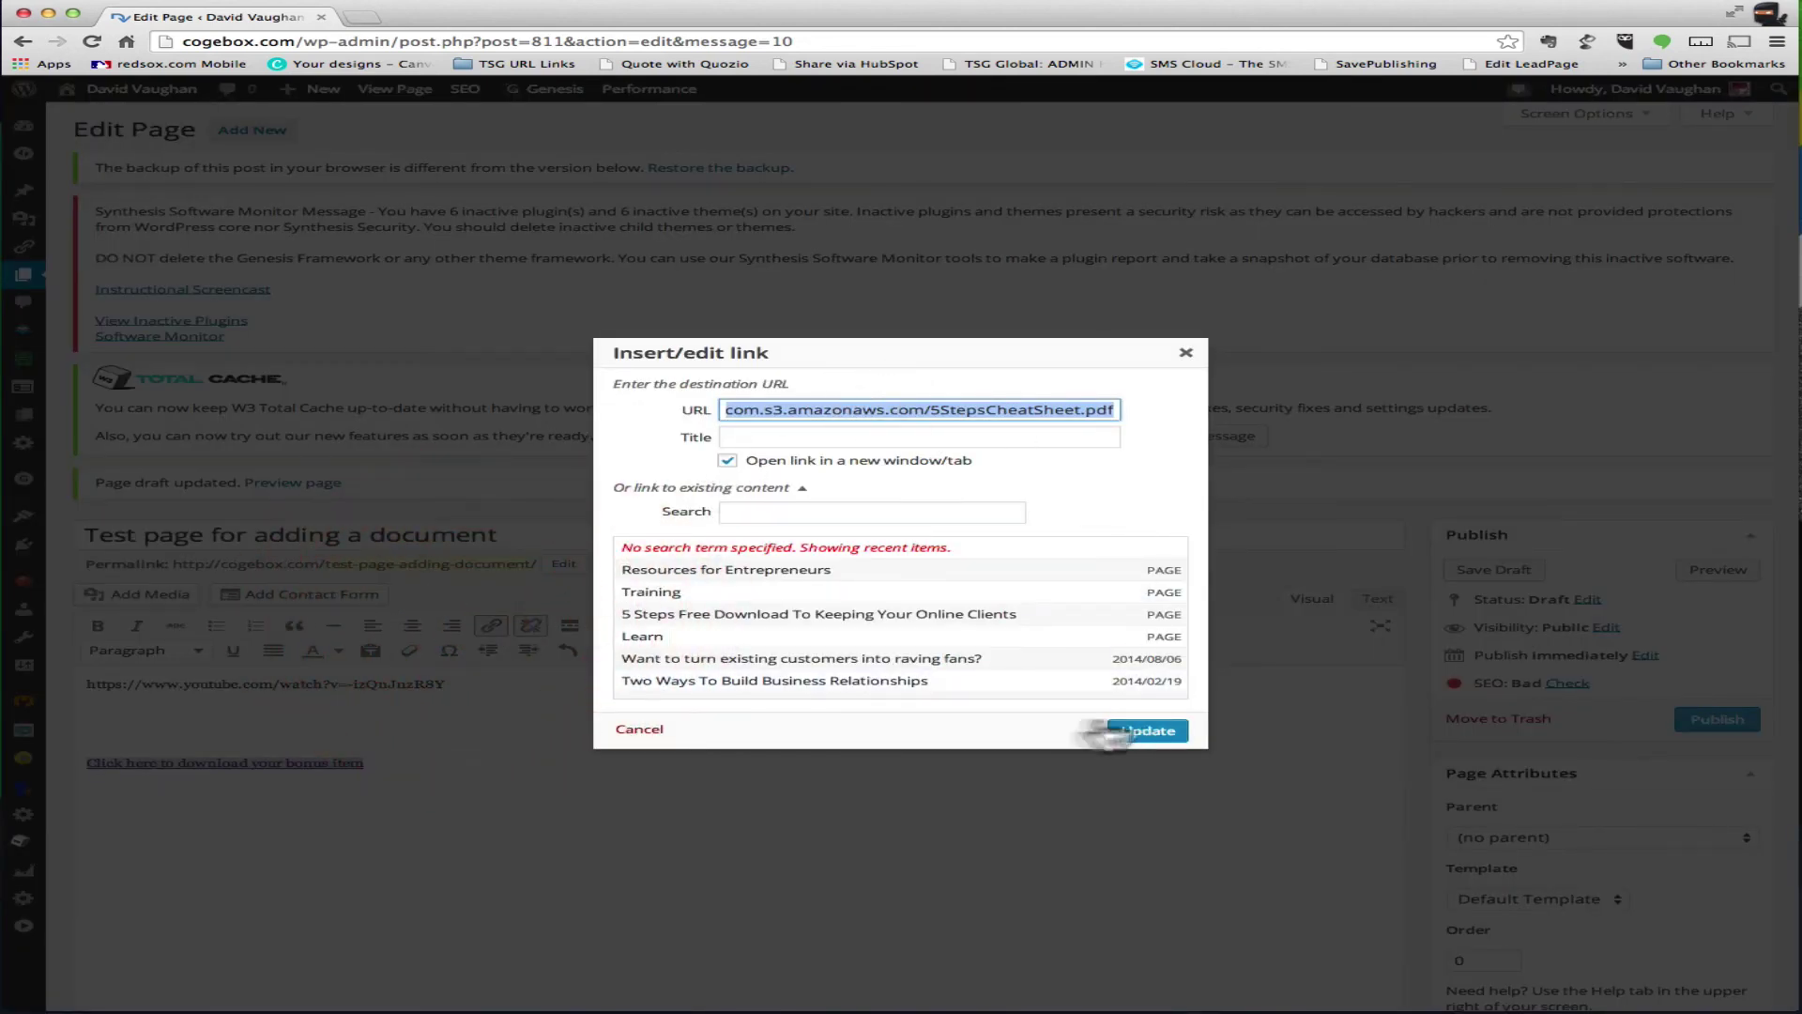
click(1185, 353)
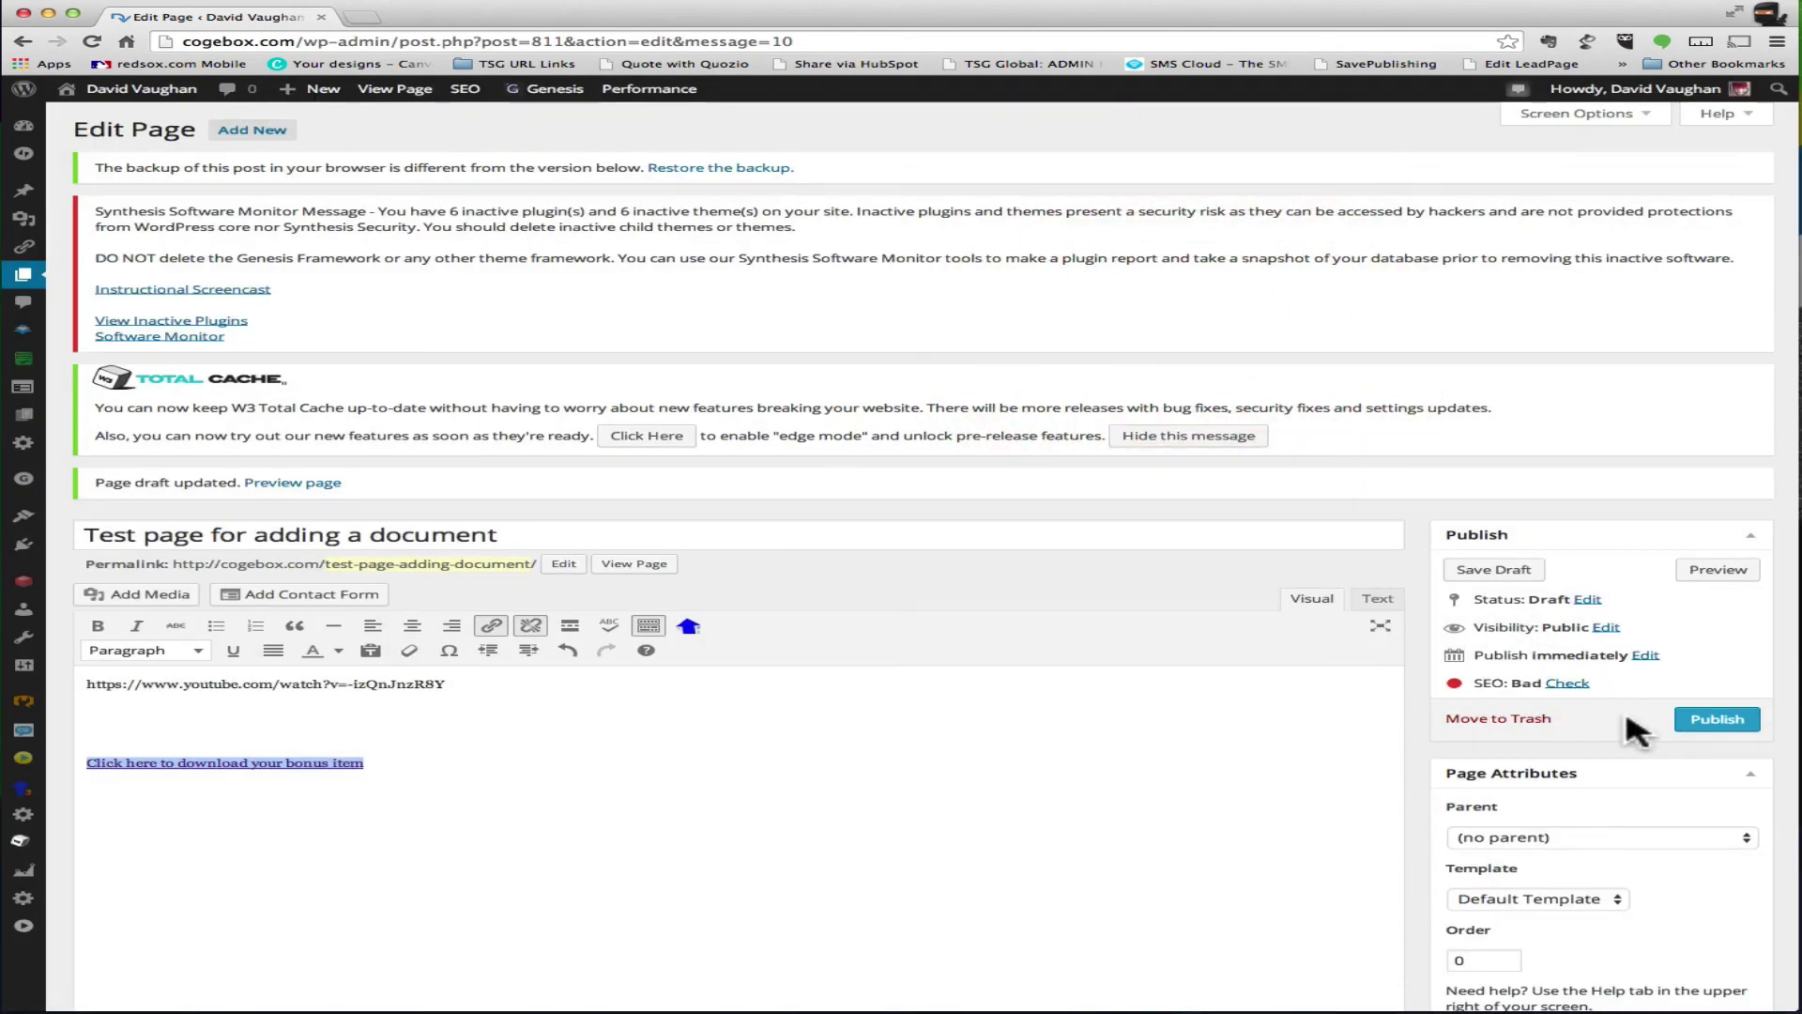